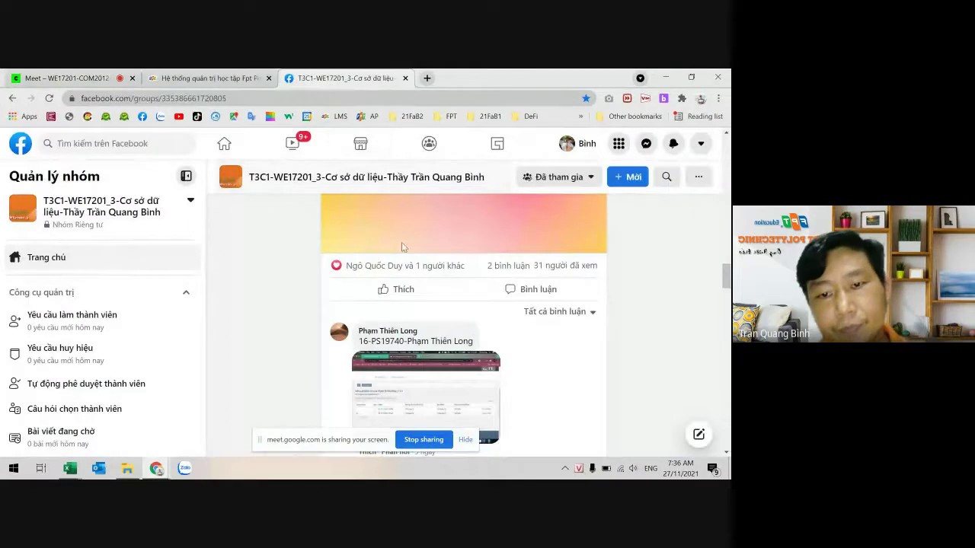
# - Switch to the LMS and open the Quizs folder of the B2 - COM2012 - WE17201 course
pyautogui.scroll(-4, 414, 344)
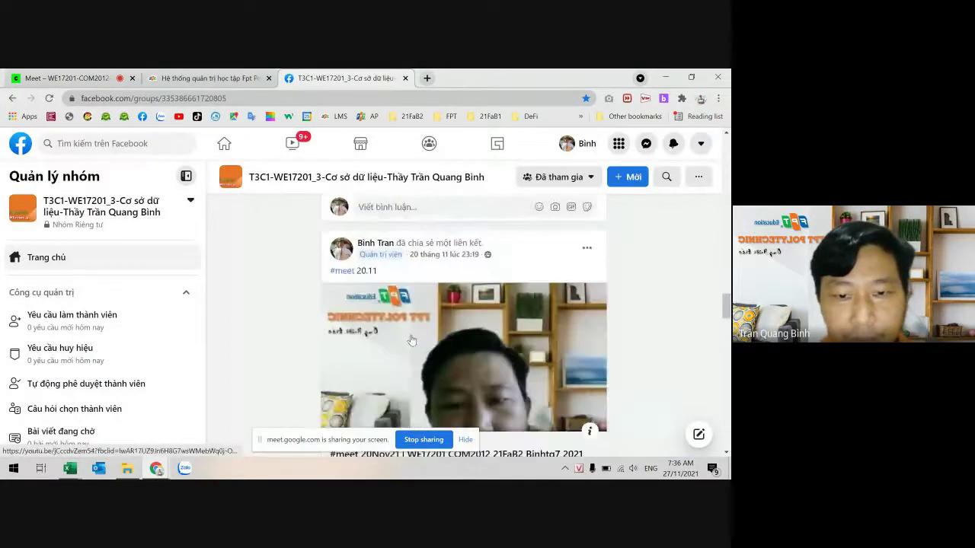
pyautogui.scroll(3, 457, 397)
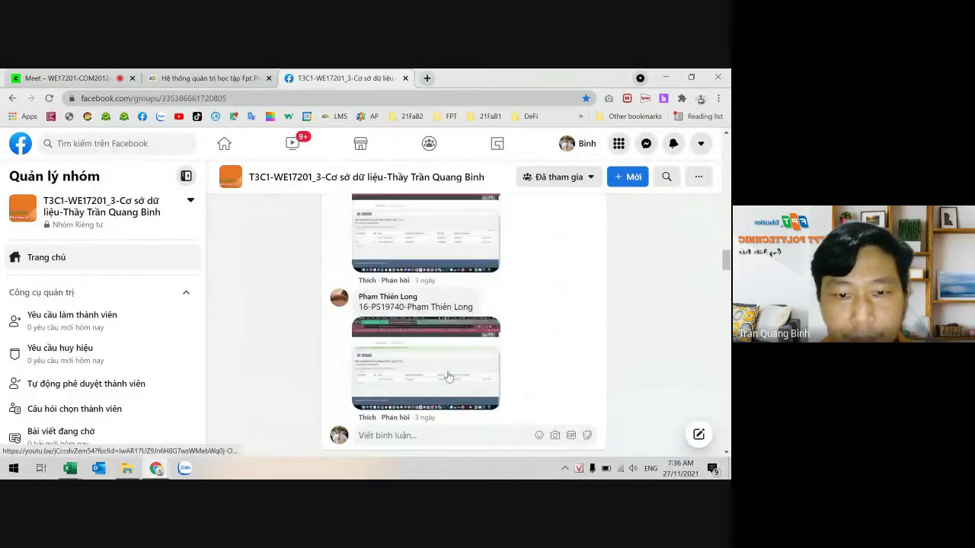
pyautogui.click(188, 77)
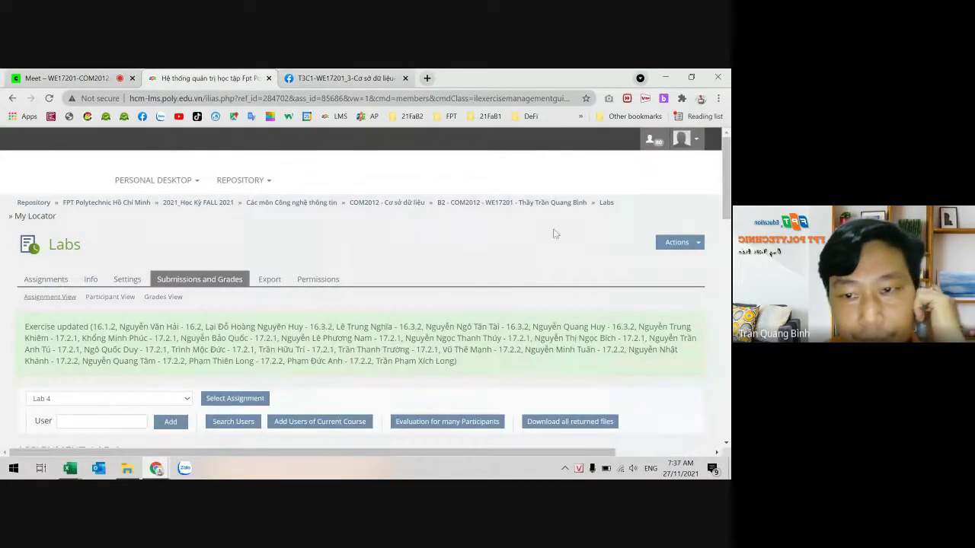
pyautogui.click(558, 204)
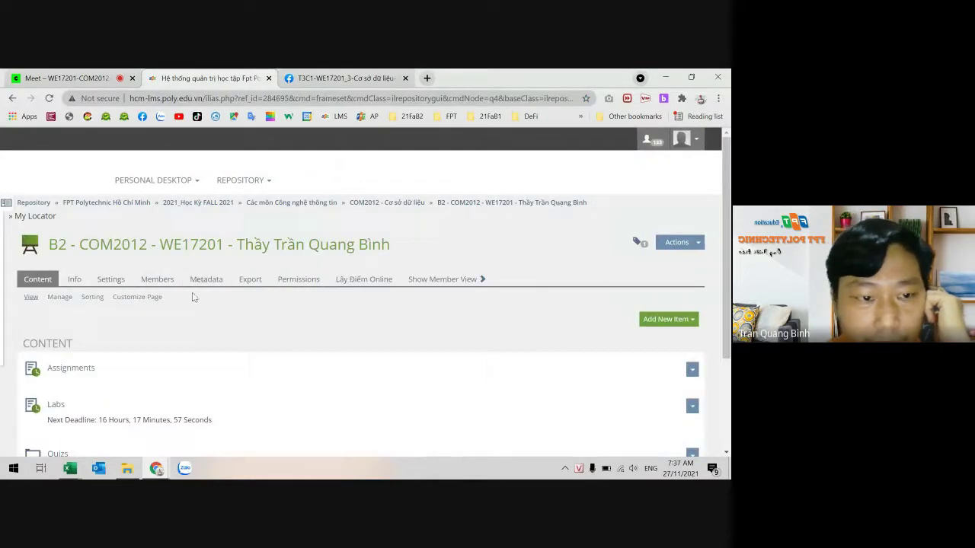
pyautogui.scroll(-1, 120, 385)
pyautogui.scroll(-1, 119, 384)
pyautogui.click(55, 323)
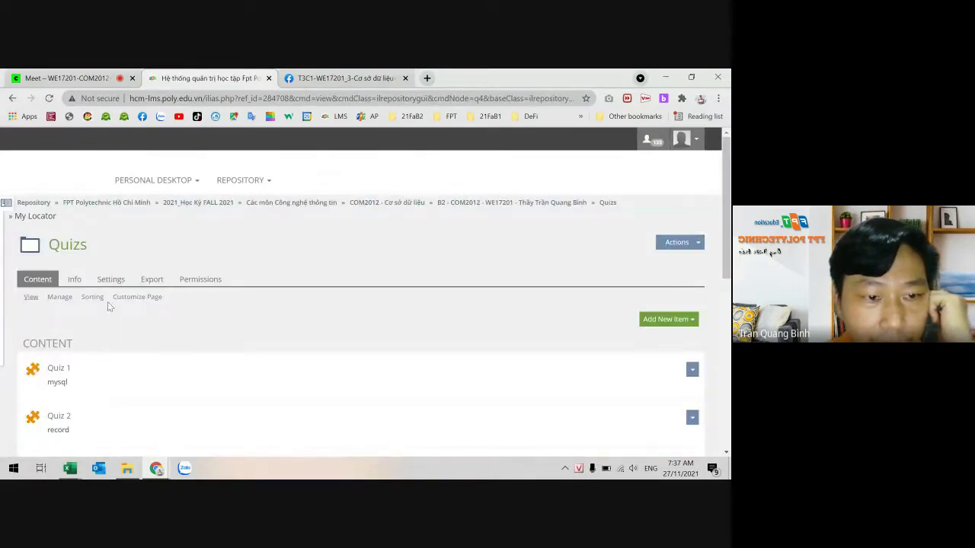
# - Open Quiz 4 from the Quizs folder and view its information page
pyautogui.scroll(-4, 80, 347)
pyautogui.click(64, 343)
pyautogui.scroll(-3, 328, 377)
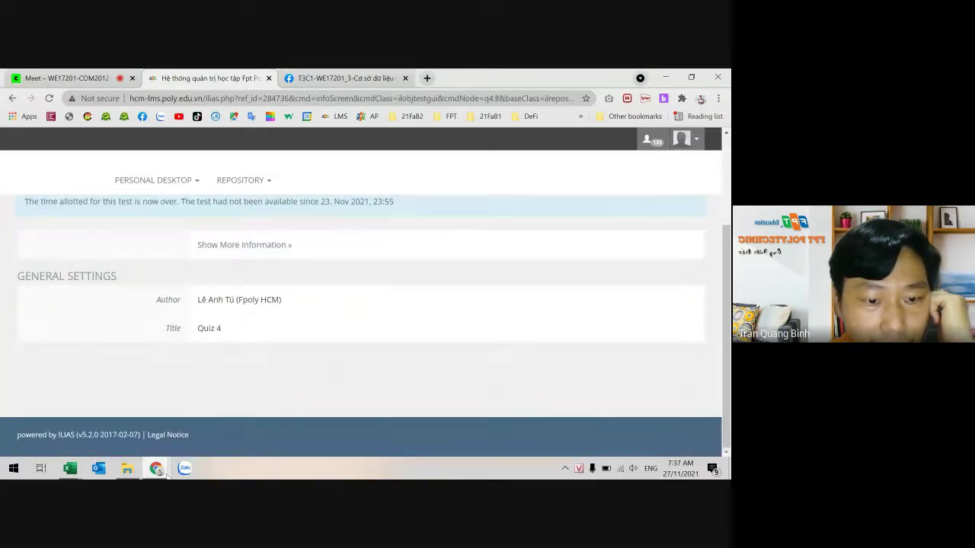
# - Switch to Excel and check the Quiz 4 results workbook against the Quiz 4 column of the COM2012 grade sheet
pyautogui.click(69, 468)
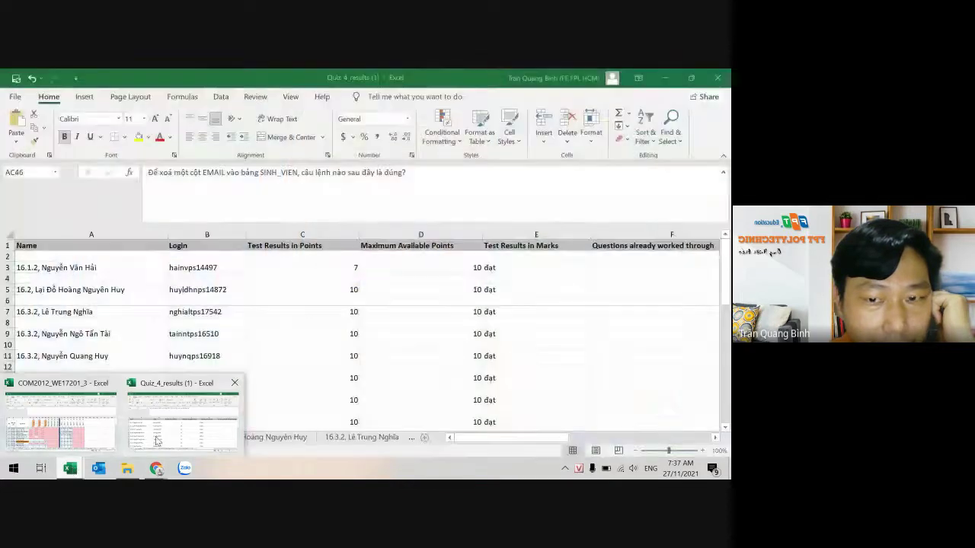
pyautogui.click(156, 431)
pyautogui.click(70, 469)
pyautogui.click(61, 423)
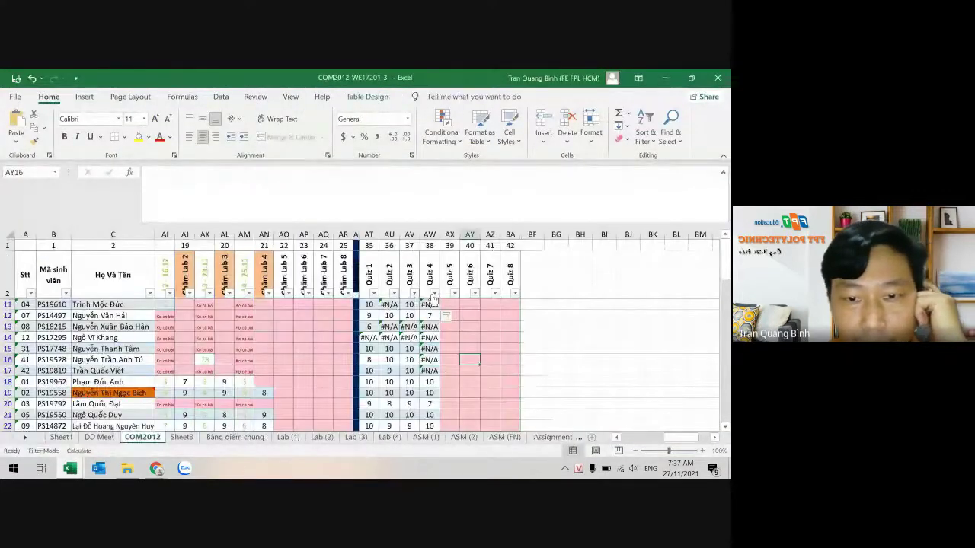
pyautogui.scroll(-3, 457, 358)
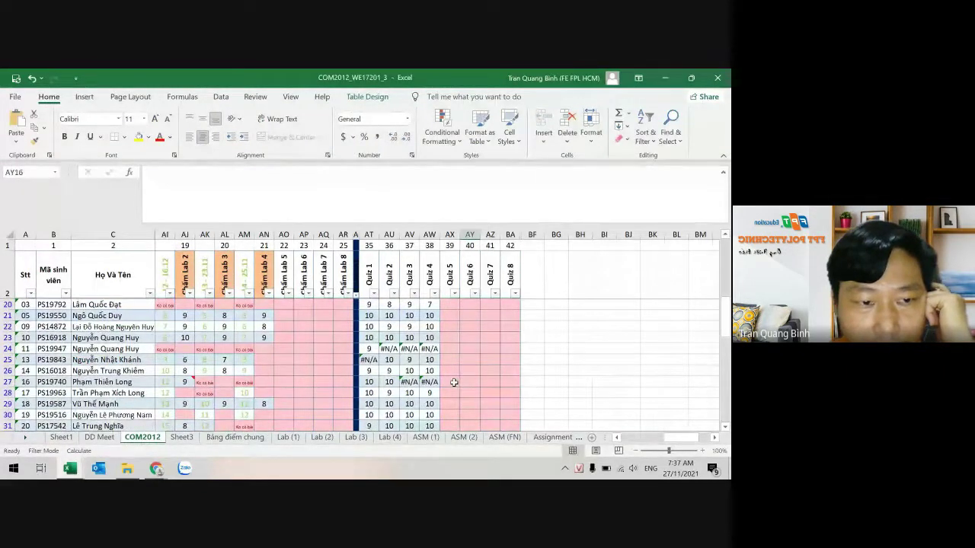
pyautogui.click(32, 348)
# - Switch to the Google Meet call, show the in-call messages and copy the whole chat text
pyautogui.moveTo(156, 470)
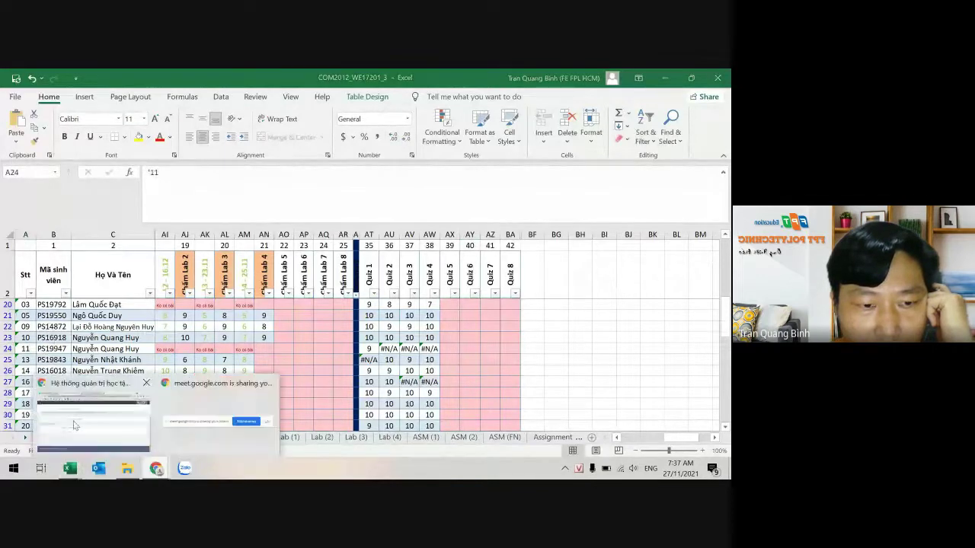
pyautogui.click(98, 402)
pyautogui.click(63, 79)
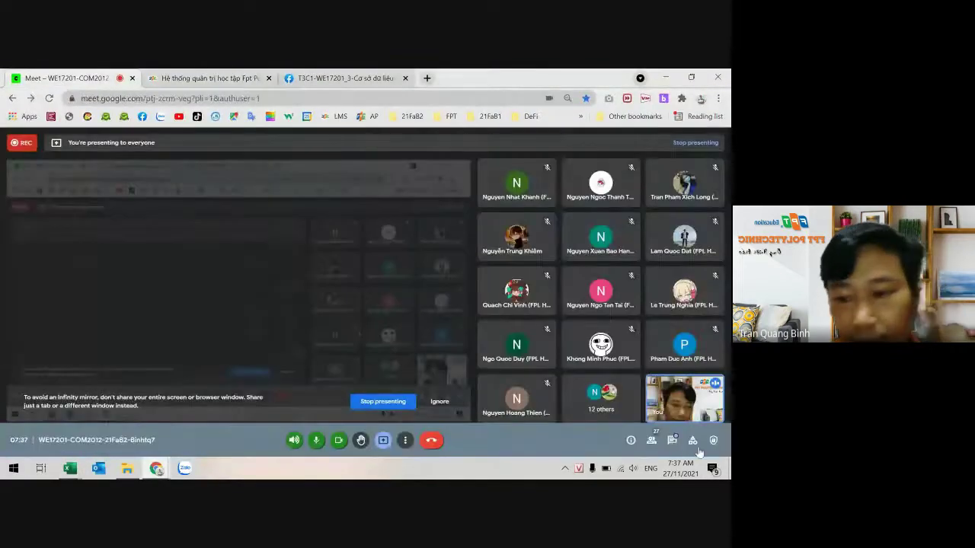
pyautogui.click(672, 440)
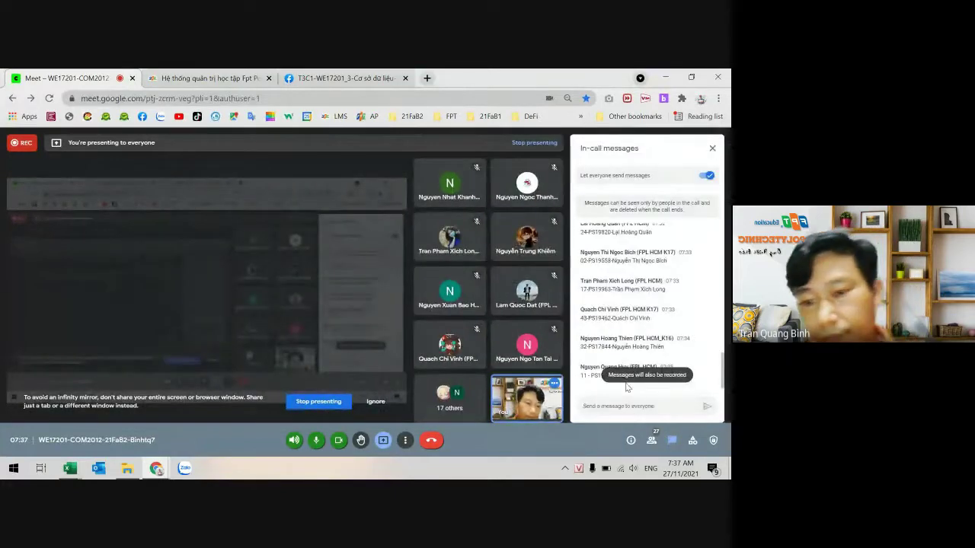
pyautogui.hotkey('ctrl', 'a')
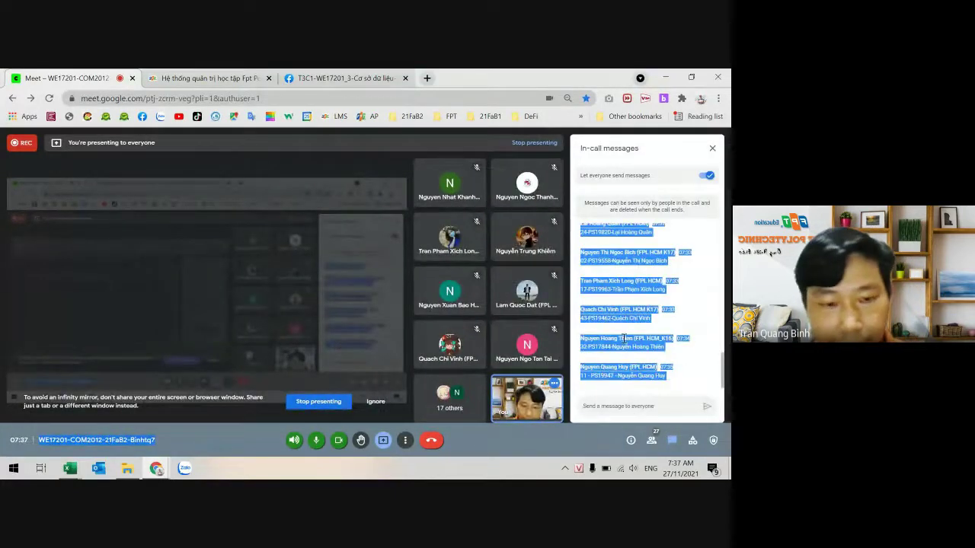
# - Paste the copied chat into the DD Meet sheet of the COM2012_WE17201_3 workbook, in the 27-Nov column starting at L3
pyautogui.click(72, 466)
pyautogui.click(61, 419)
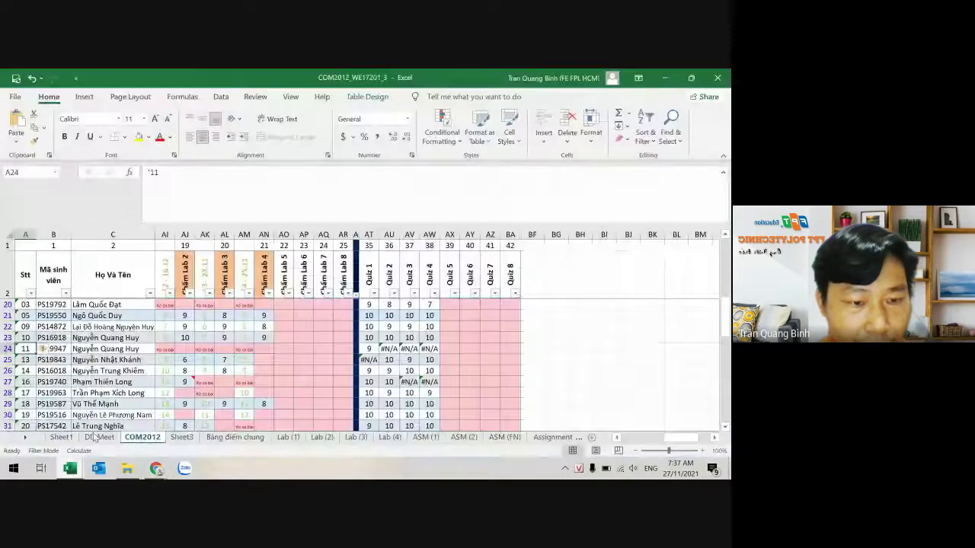
pyautogui.hotkey('ctrl', 'pageup')
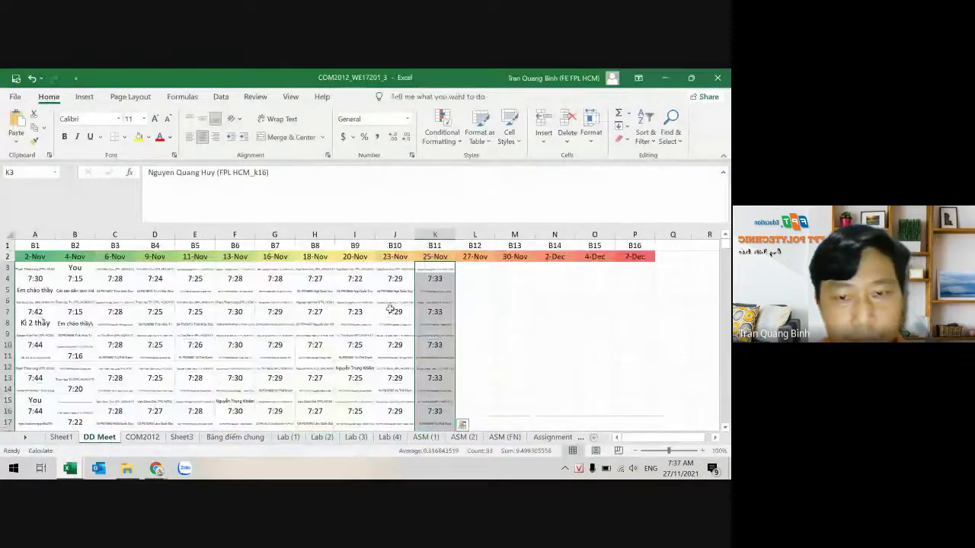
pyautogui.click(476, 277)
pyautogui.click(475, 267)
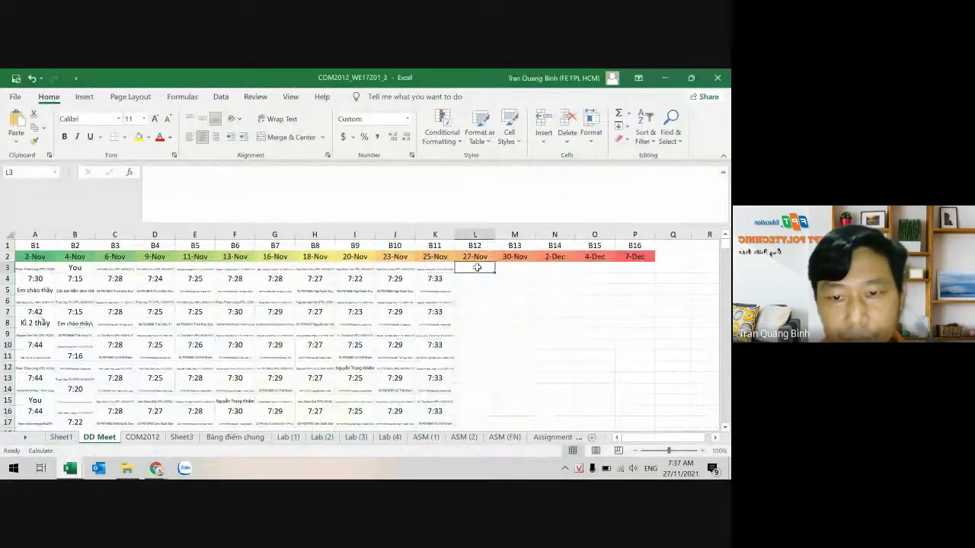
pyautogui.rightClick(477, 267)
pyautogui.click(518, 221)
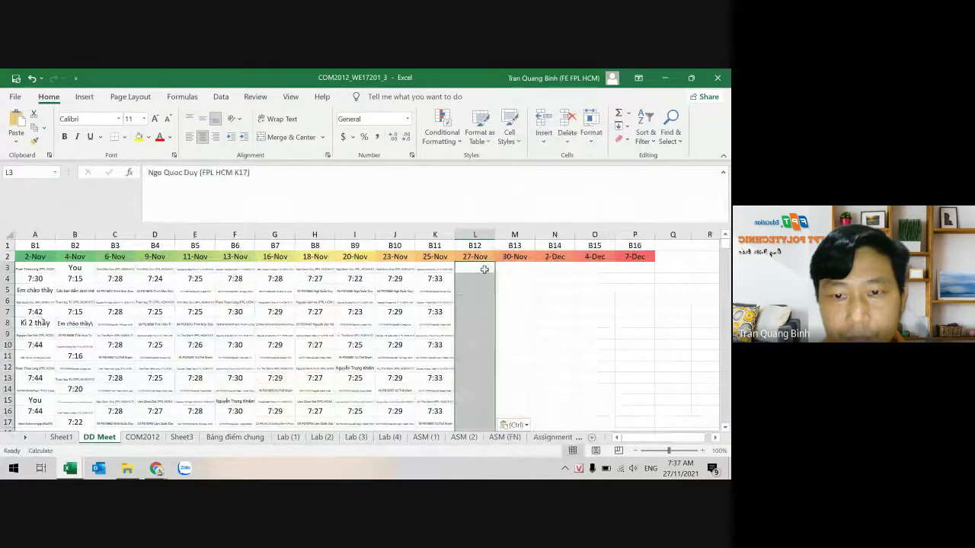
# - Examine the attendance date columns of the COM2012 sheet, from the first listed students through the last row
pyautogui.click(142, 437)
pyautogui.click(266, 305)
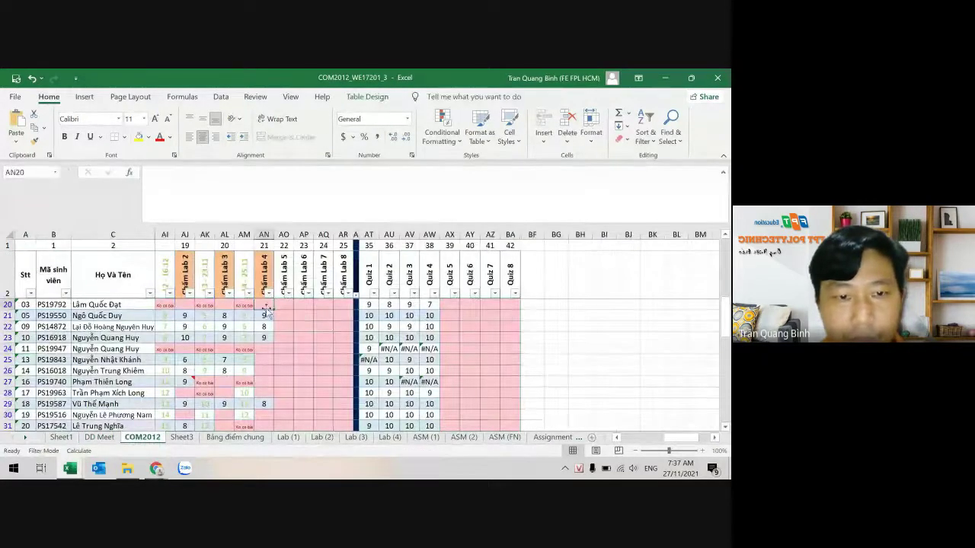
pyautogui.click(263, 314)
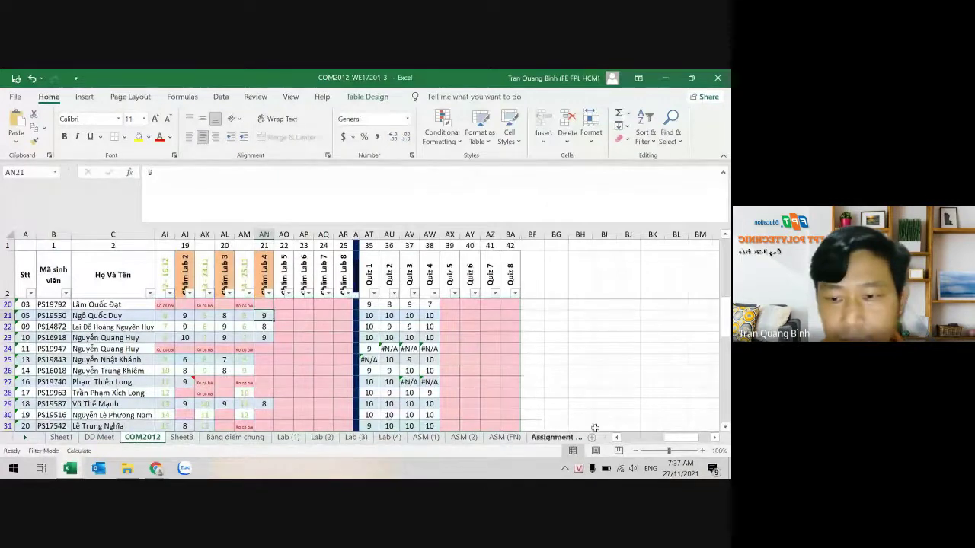
pyautogui.click(642, 450)
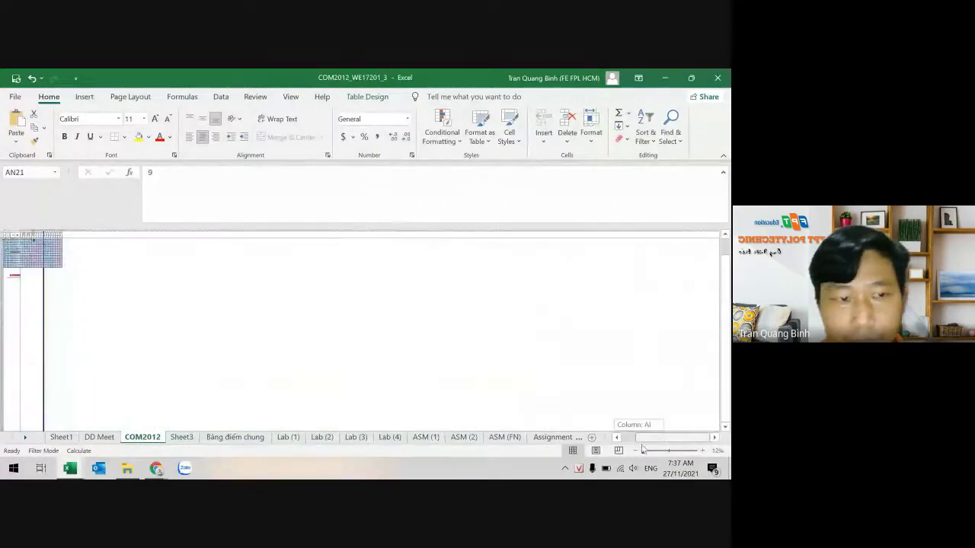
pyautogui.moveTo(651, 452); pyautogui.dragTo(672, 452)
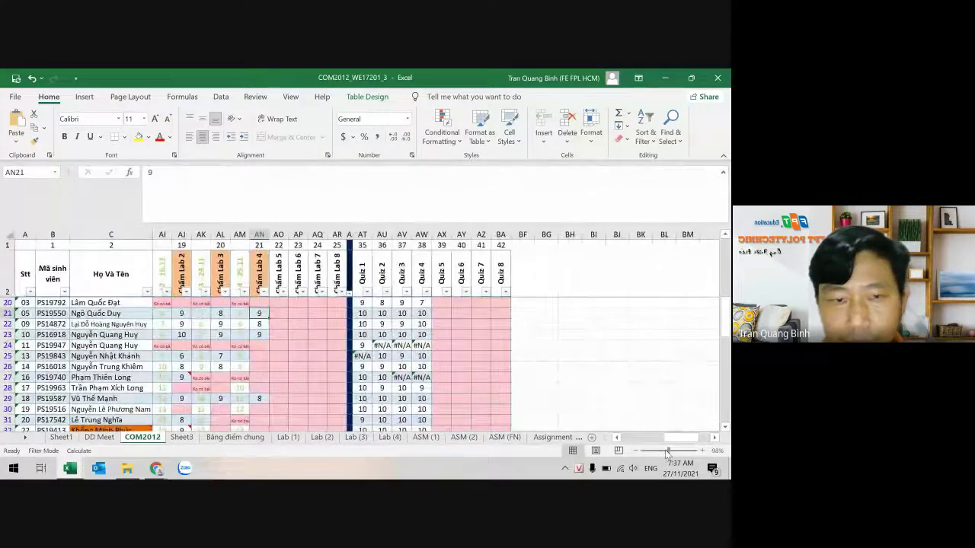
pyautogui.click(640, 438)
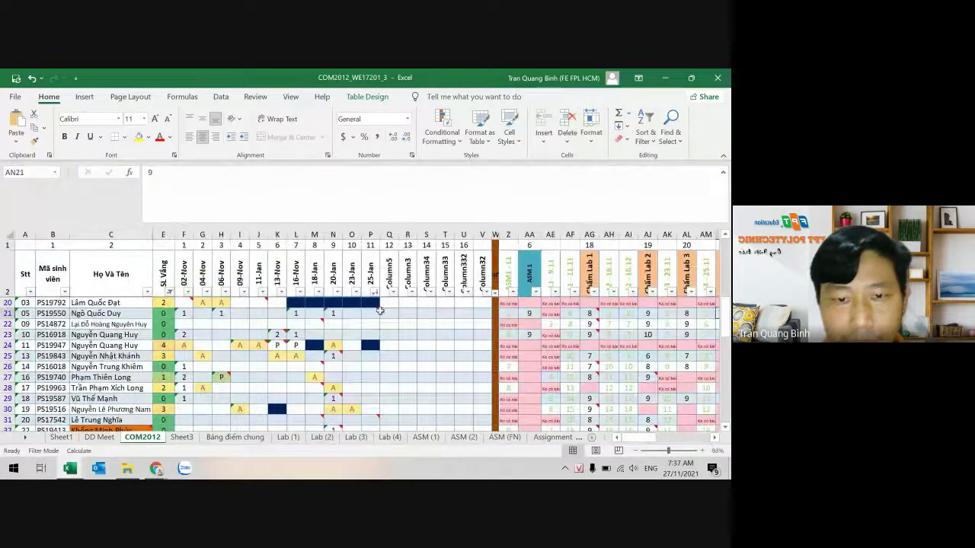
pyautogui.scroll(-6, 375, 375)
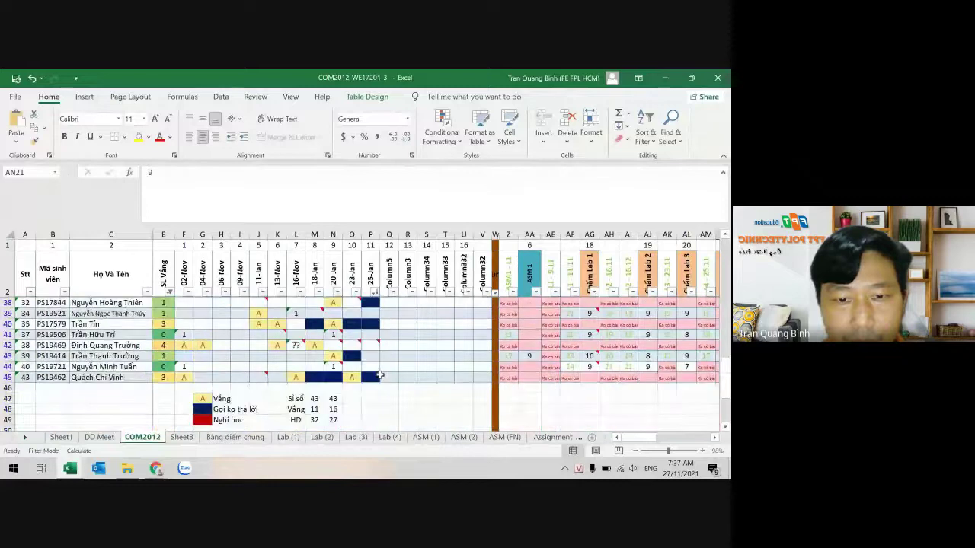
pyautogui.scroll(9, 380, 375)
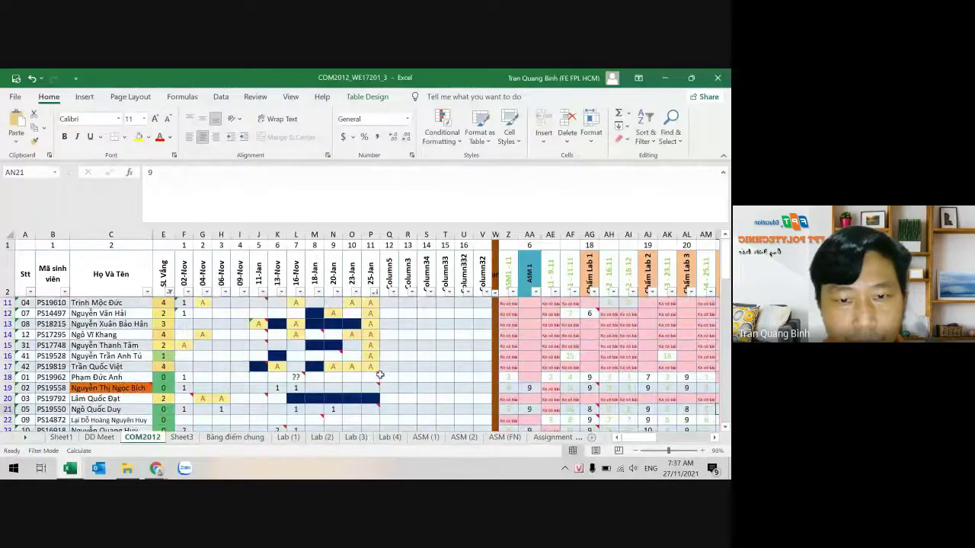
# - Copy the attendance formula from P11 into Q11 and change its lookup range to 'DD Meet'!L:L
pyautogui.click(373, 303)
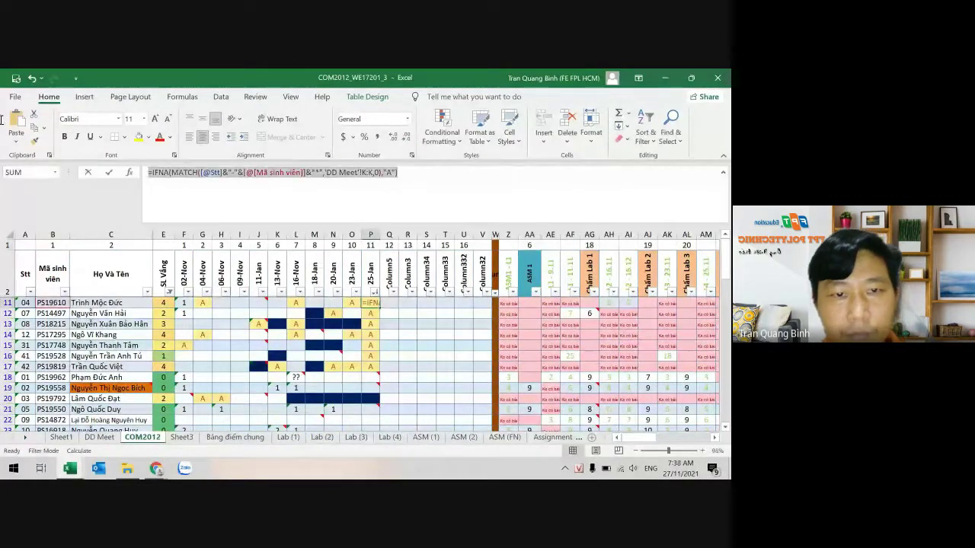
pyautogui.doubleClick(373, 303)
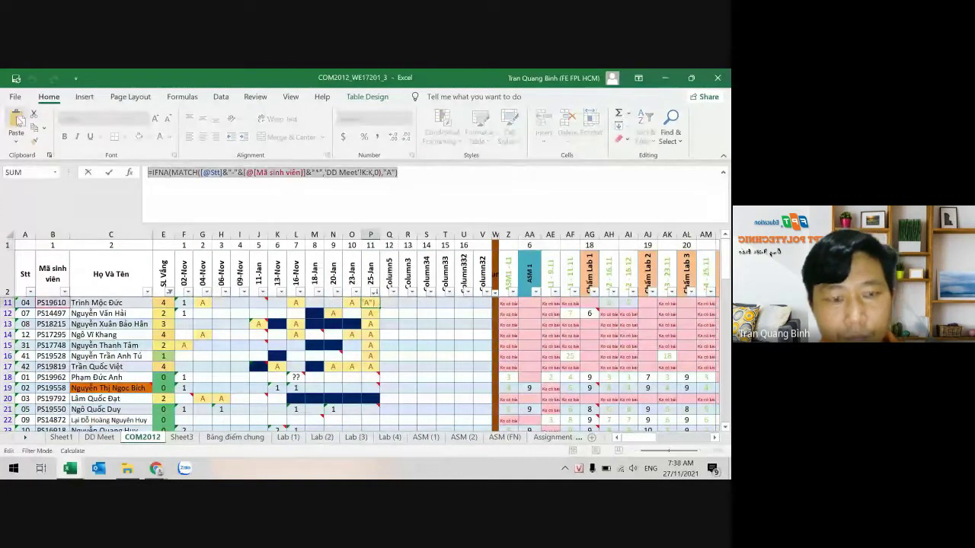
pyautogui.click(391, 303)
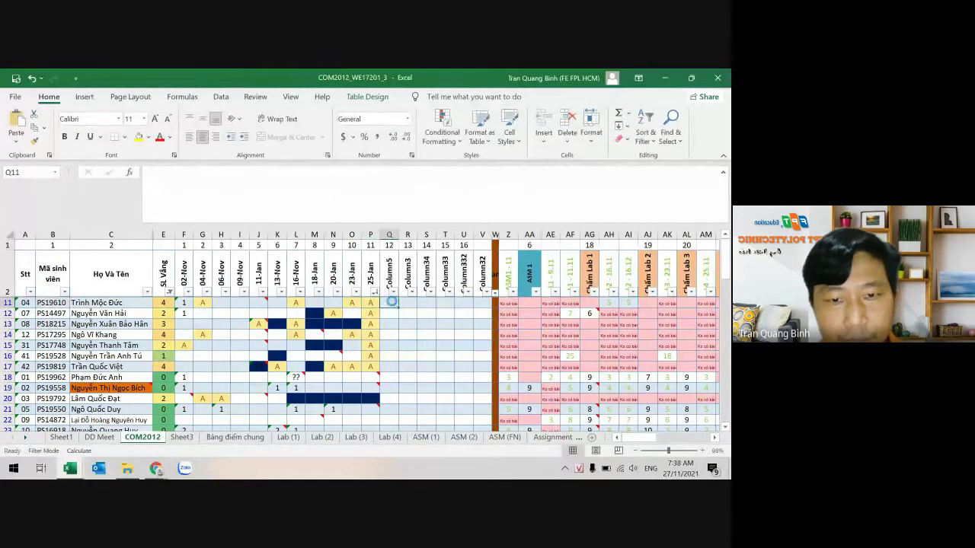
pyautogui.hotkey('ctrl', 'v')
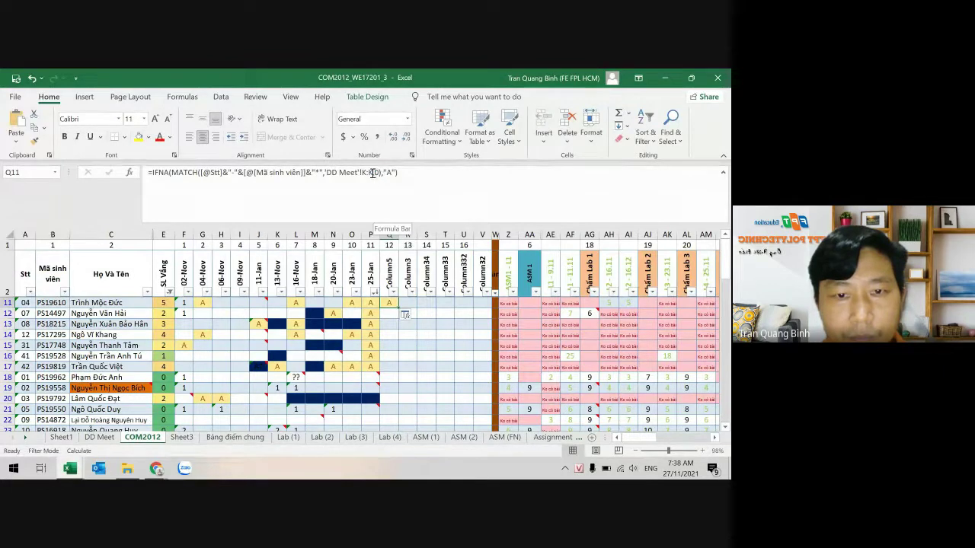
pyautogui.click(371, 173)
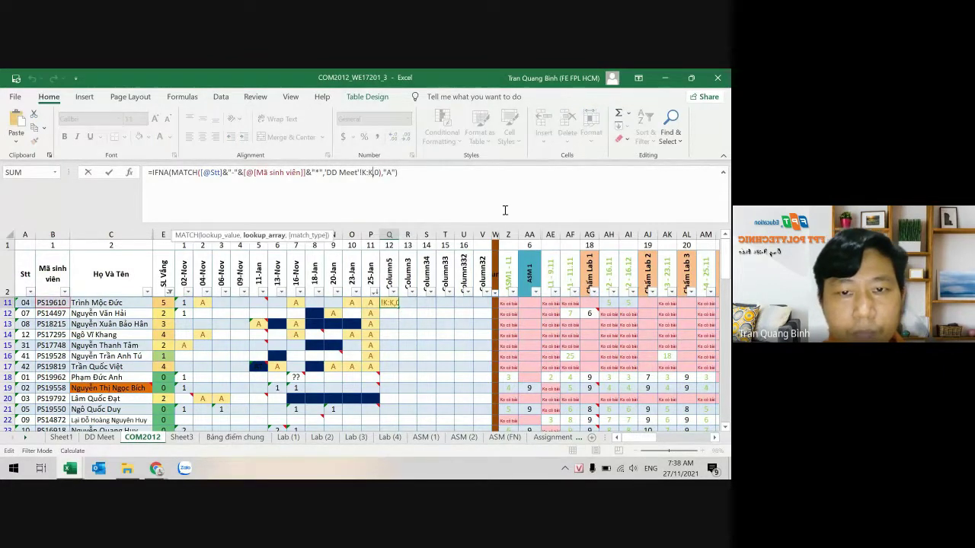
pyautogui.write('L:L')
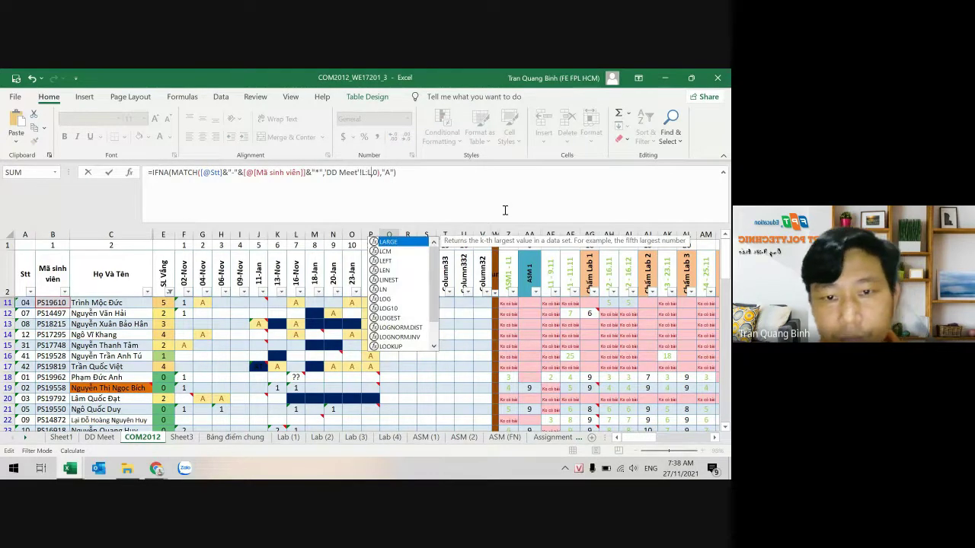
pyautogui.press('Return')
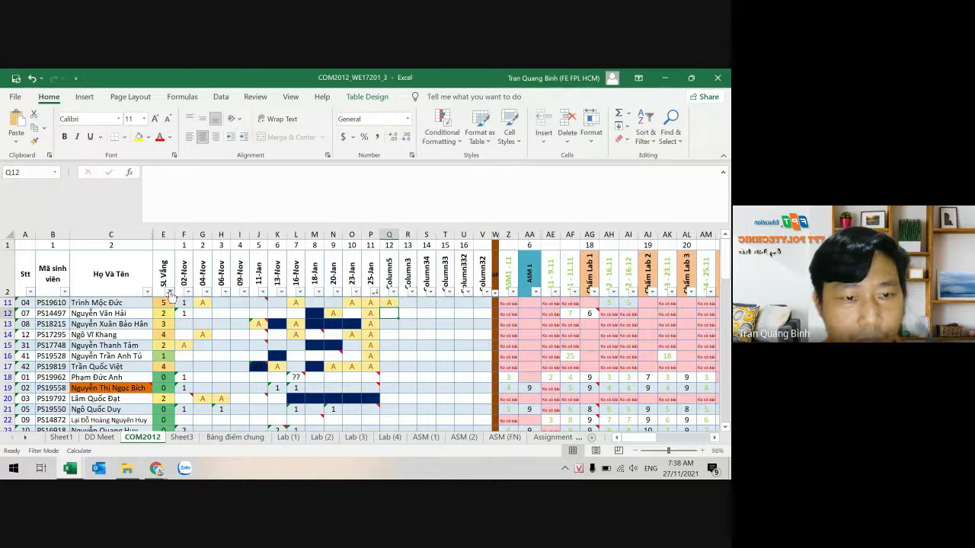
# - Include all values in the SL Vắng filter and fill the Q11 attendance formula down the column
pyautogui.click(171, 292)
pyautogui.click(52, 333)
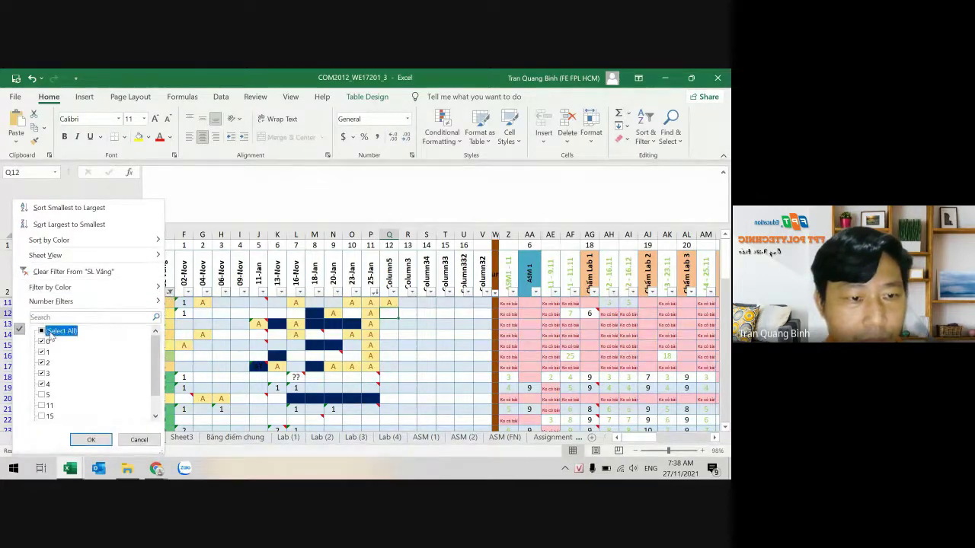
pyautogui.click(91, 440)
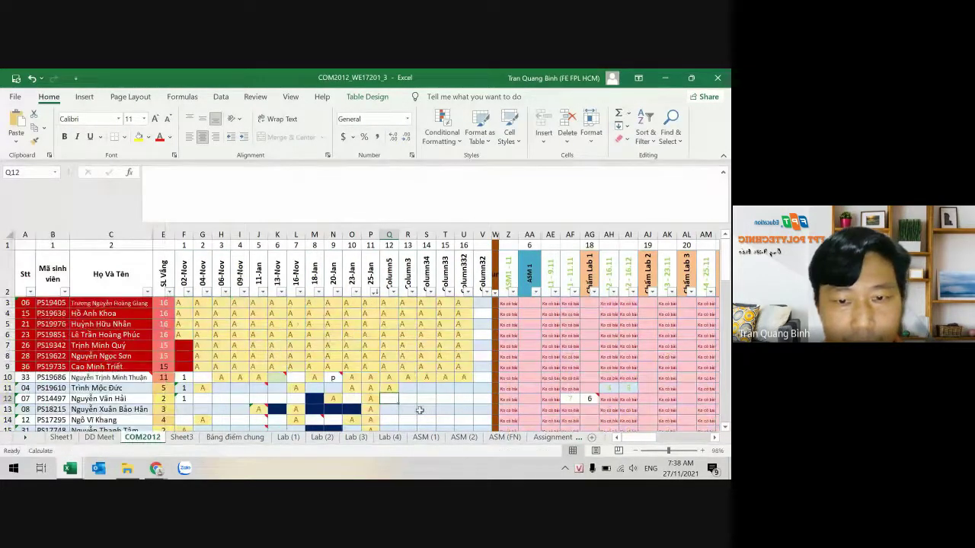
pyautogui.click(386, 390)
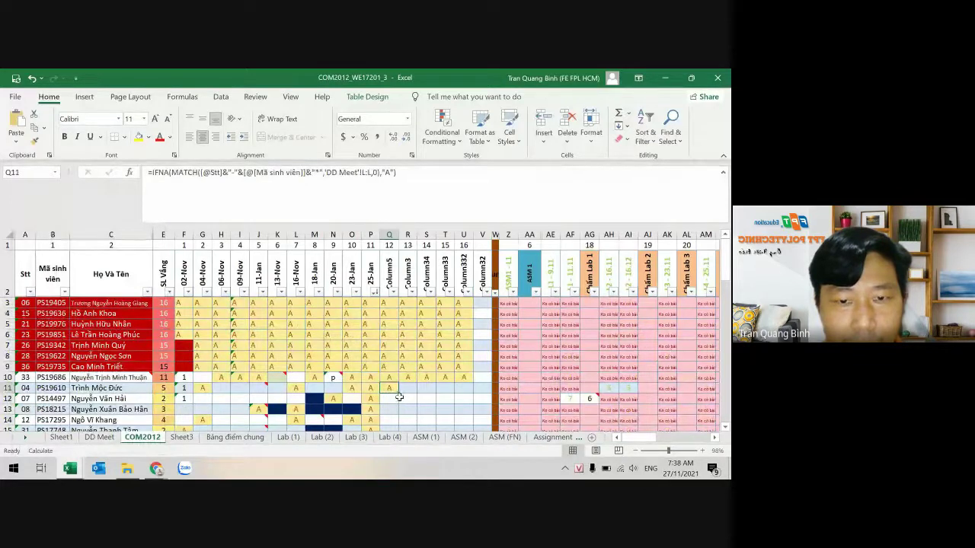
pyautogui.doubleClick(399, 395)
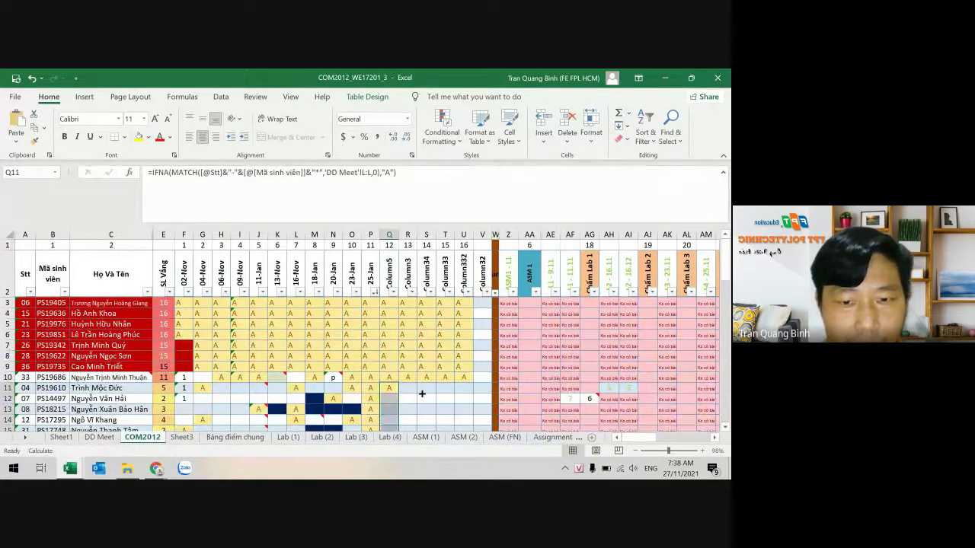
# - Review the filled attendance results in column Q through the last student, and glance at the DD Meet sheet
pyautogui.scroll(-8, 422, 393)
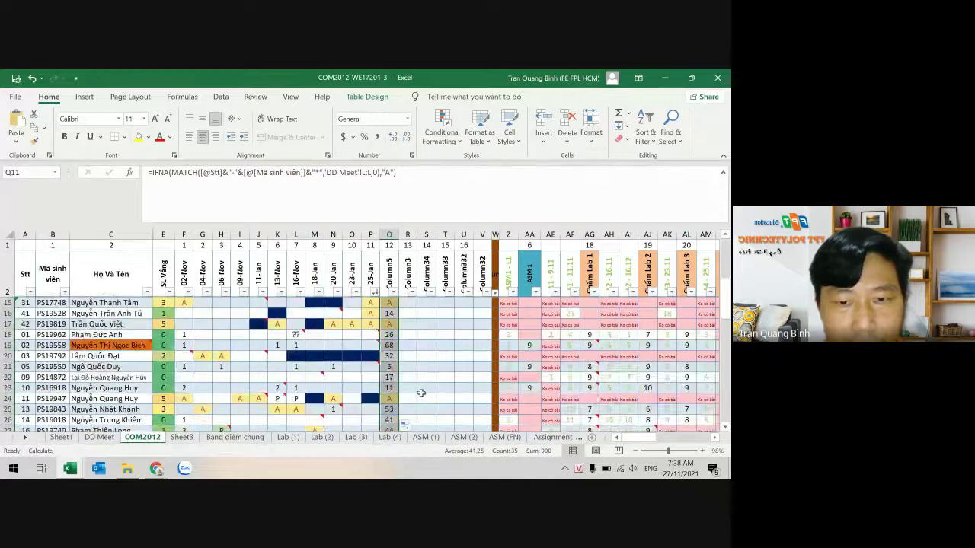
pyautogui.scroll(-3, 421, 393)
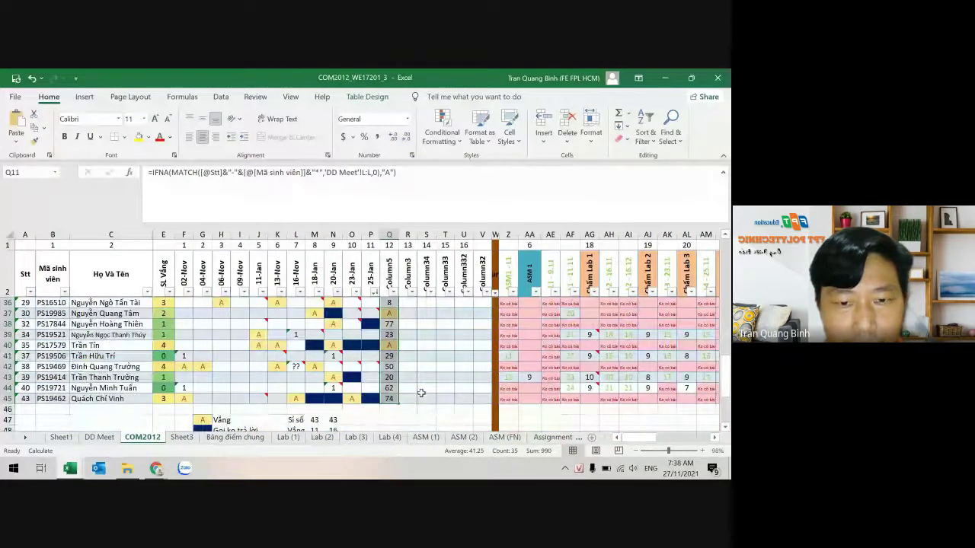
pyautogui.scroll(8, 421, 393)
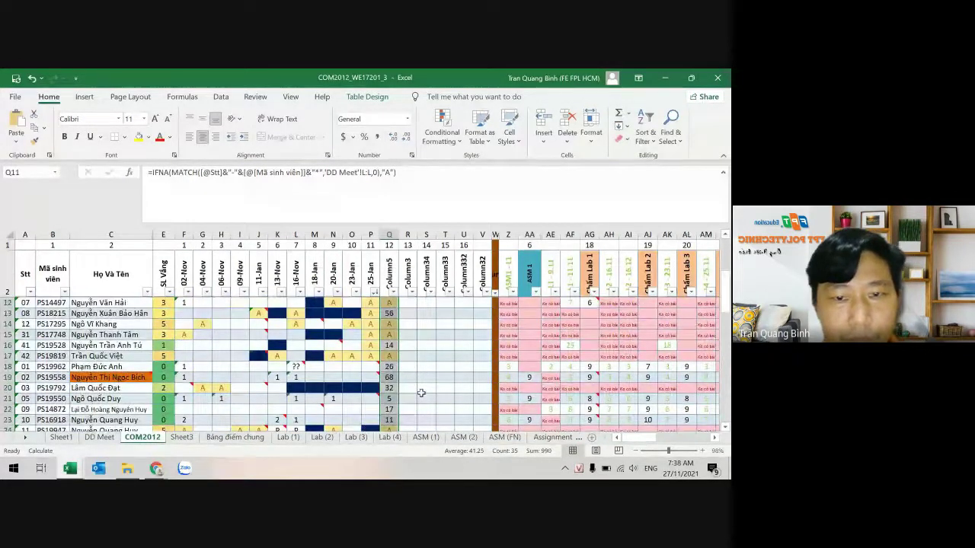
pyautogui.click(390, 303)
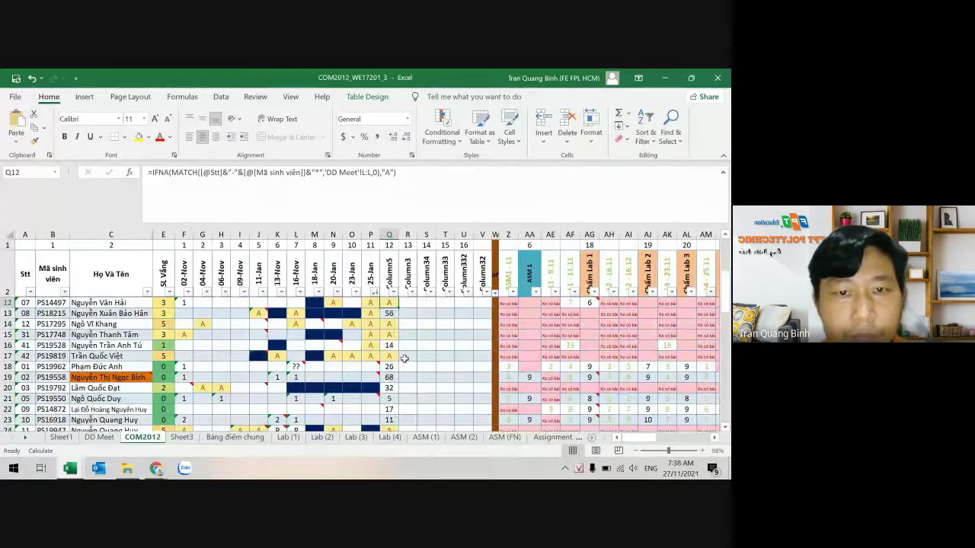
pyautogui.click(100, 438)
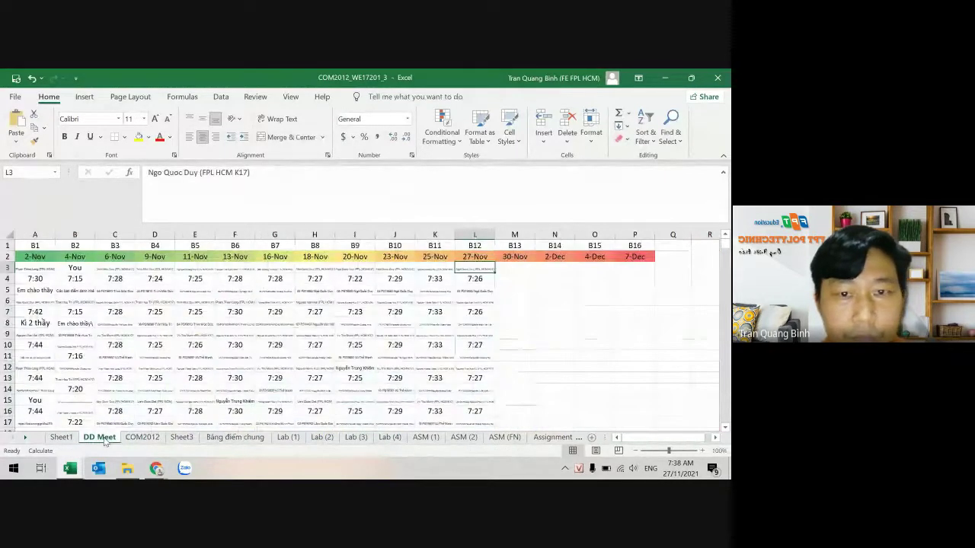
pyautogui.click(142, 438)
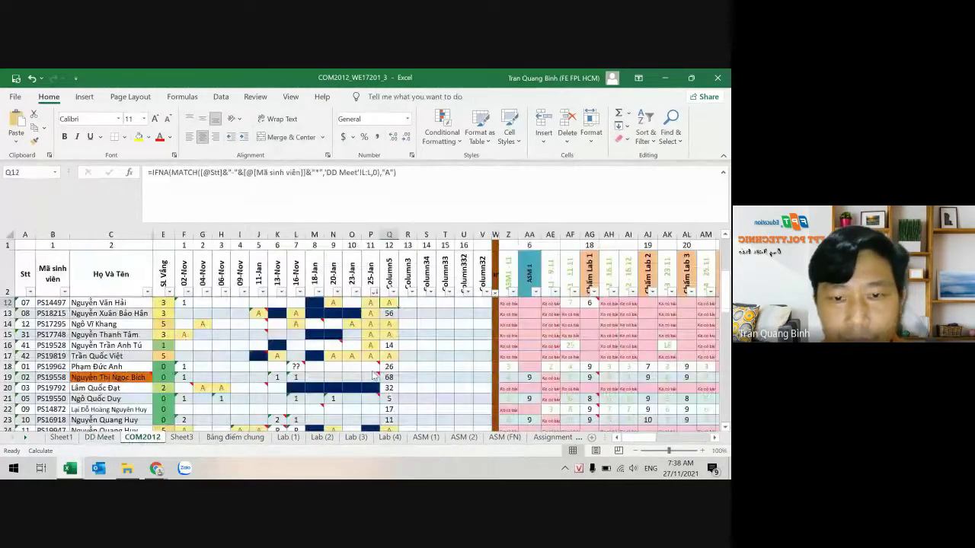
# - Sort the COM2012 table by the Column5 attendance column from largest to smallest
pyautogui.scroll(3, 373, 375)
pyautogui.click(388, 292)
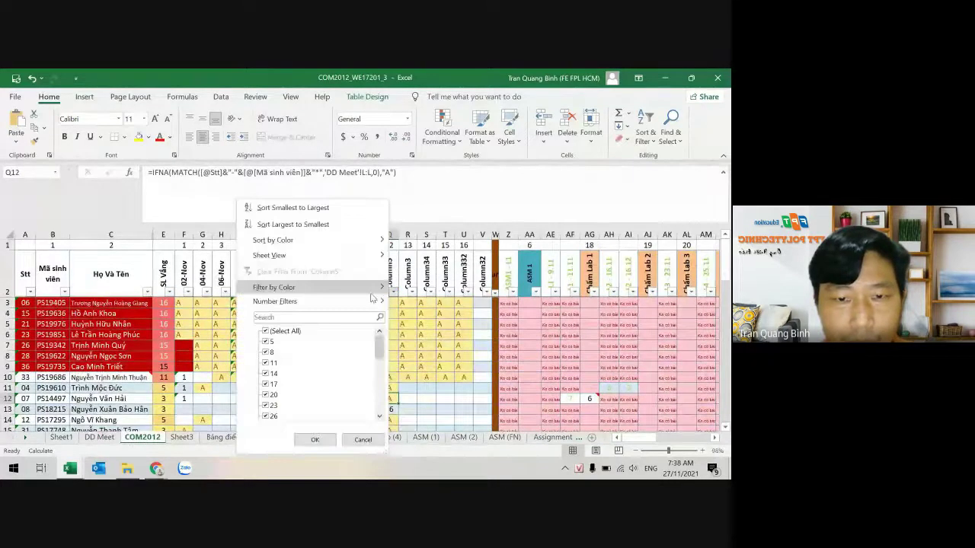
pyautogui.click(271, 226)
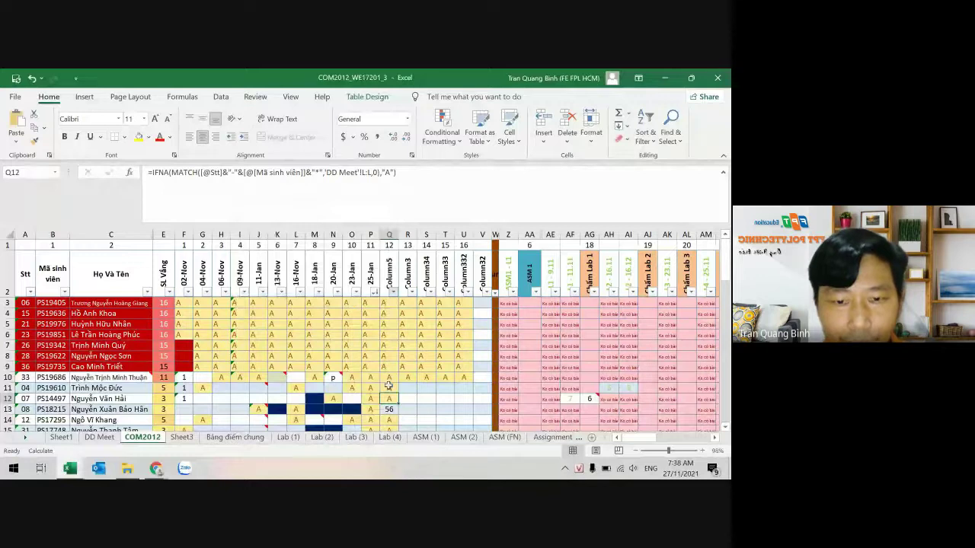
# - Clear the numeric match results of the attending students from Q22 through Q45
pyautogui.scroll(-6, 389, 386)
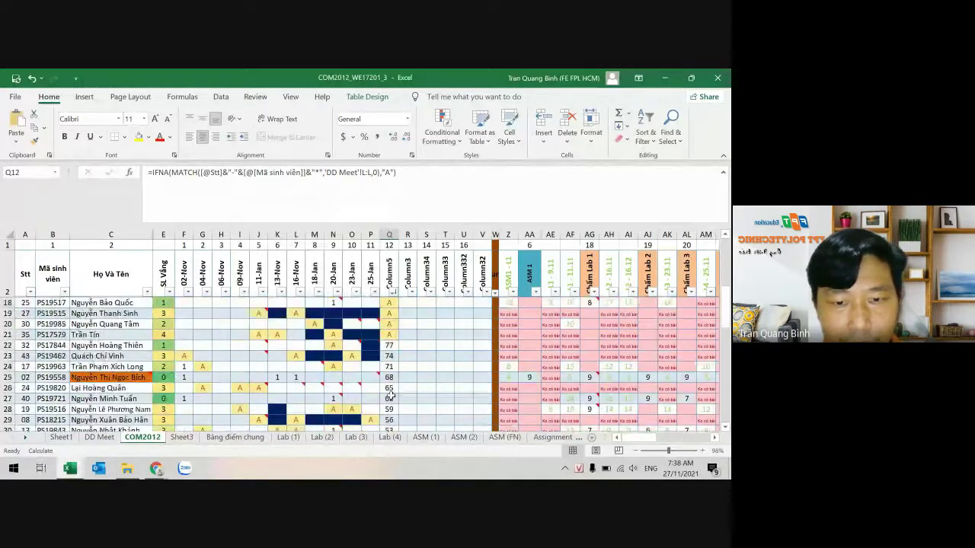
pyautogui.click(390, 310)
pyautogui.scroll(-4, 410, 392)
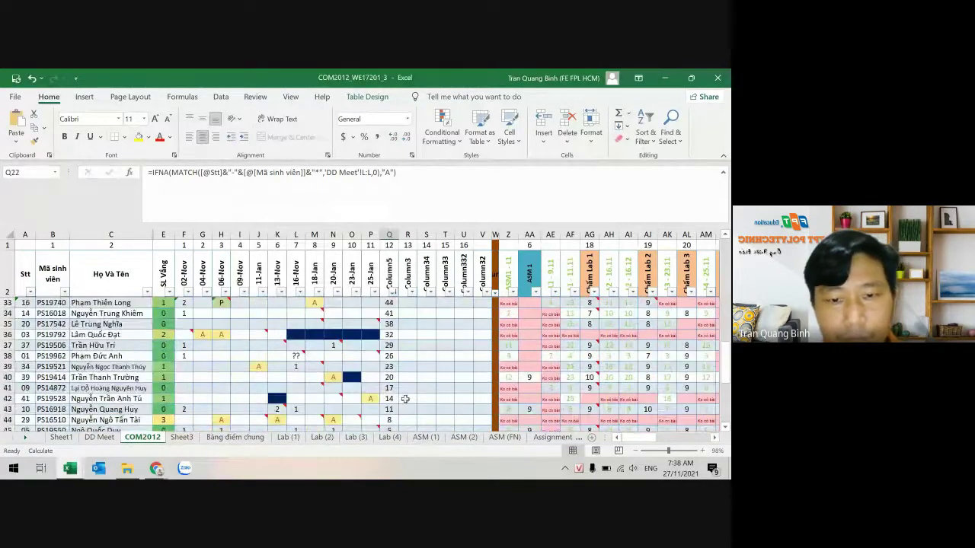
pyautogui.scroll(-2, 400, 405)
pyautogui.keyDown('shift'); pyautogui.click(389, 367); pyautogui.keyUp('shift')
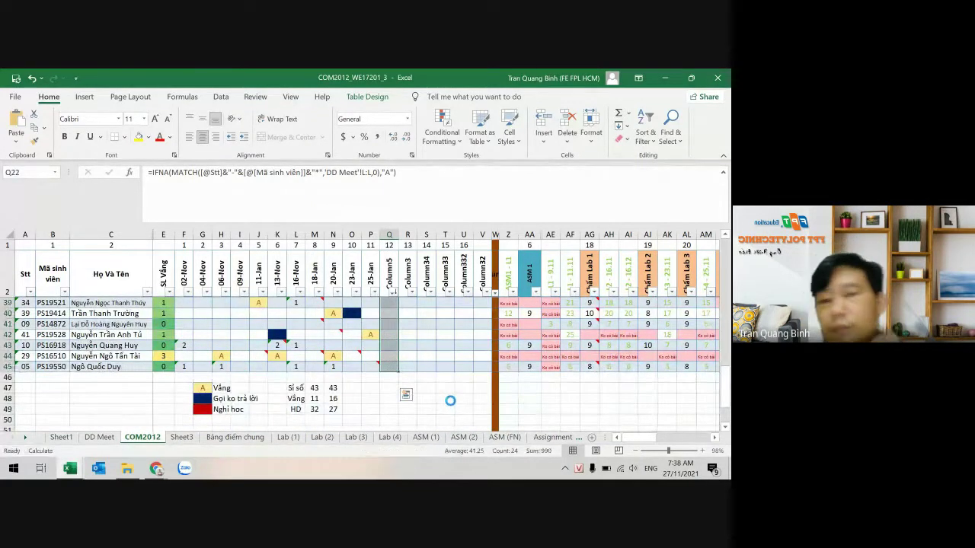
pyautogui.press('Delete')
# - Examine the row 22 student's record across the attendance, lab and quiz columns, and select Q22
pyautogui.scroll(4, 450, 401)
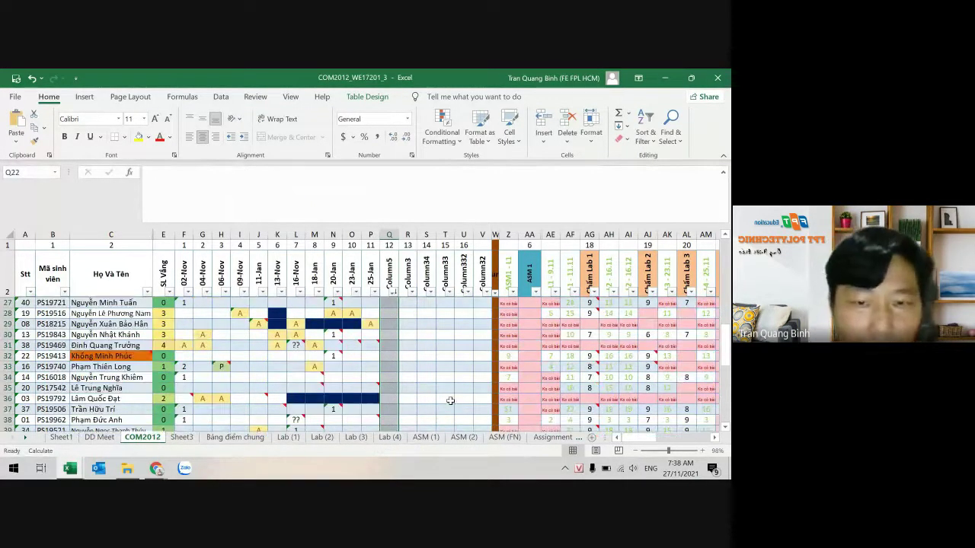
pyautogui.scroll(3, 450, 401)
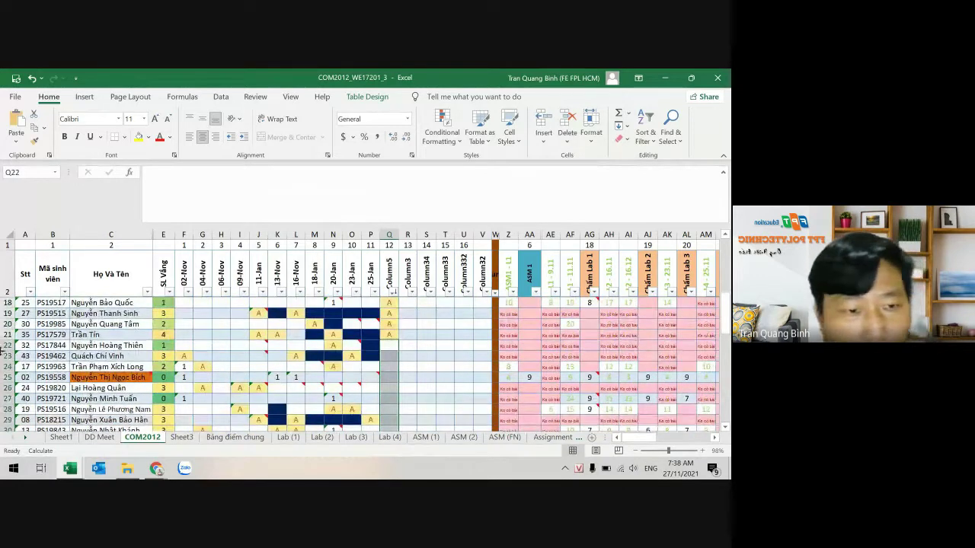
pyautogui.click(8, 345)
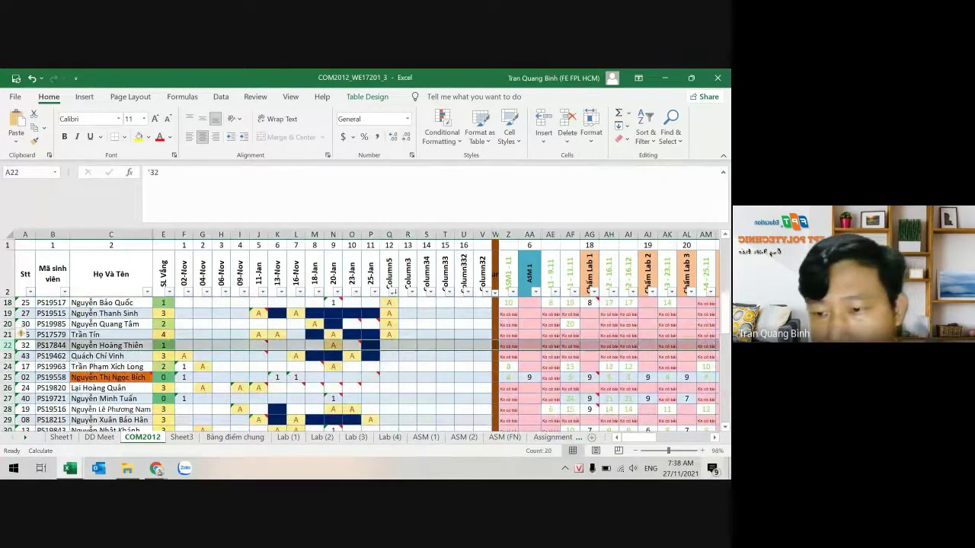
pyautogui.click(715, 438)
pyautogui.click(715, 439)
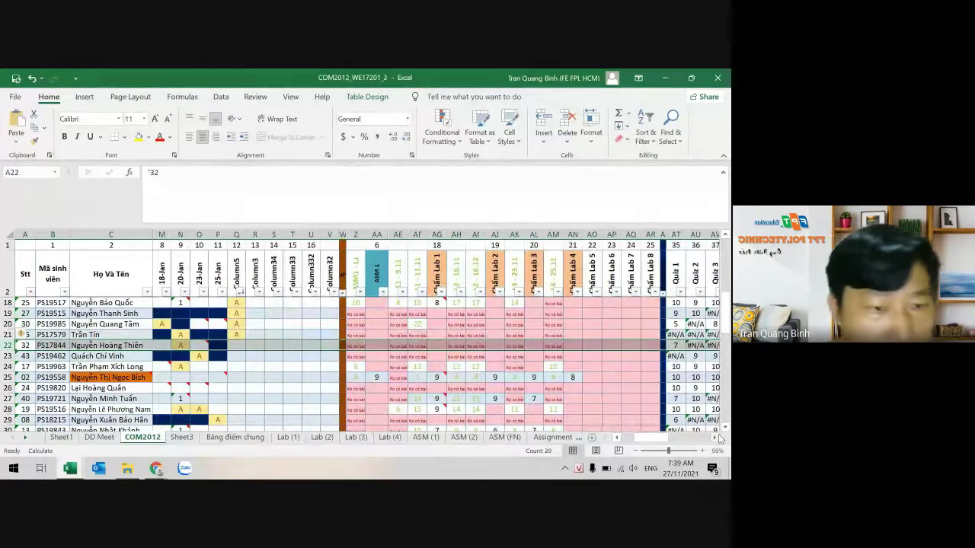
pyautogui.click(234, 346)
# - Check the newest in-call messages in the Google Meet window, and return to the COM2012_WE17201_3 workbook
pyautogui.moveTo(155, 469)
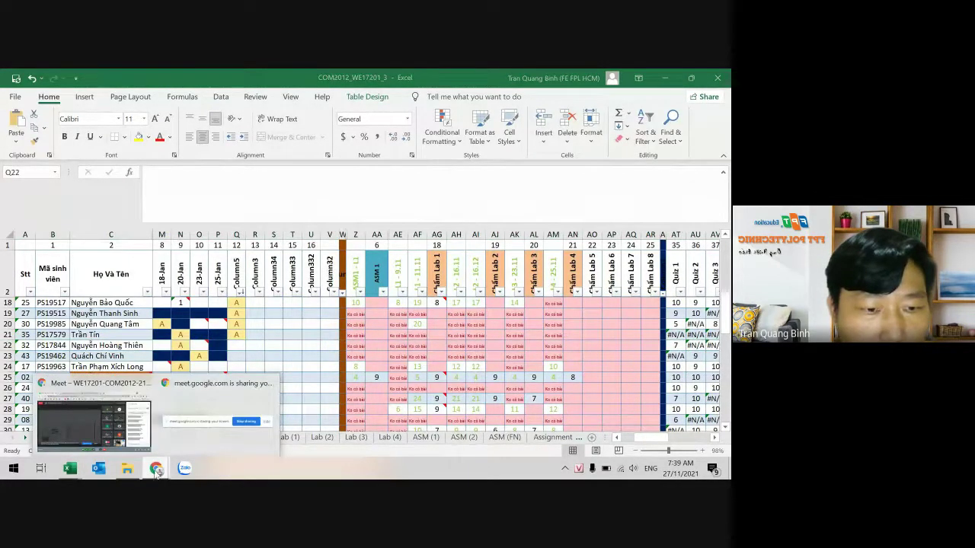
pyautogui.click(90, 421)
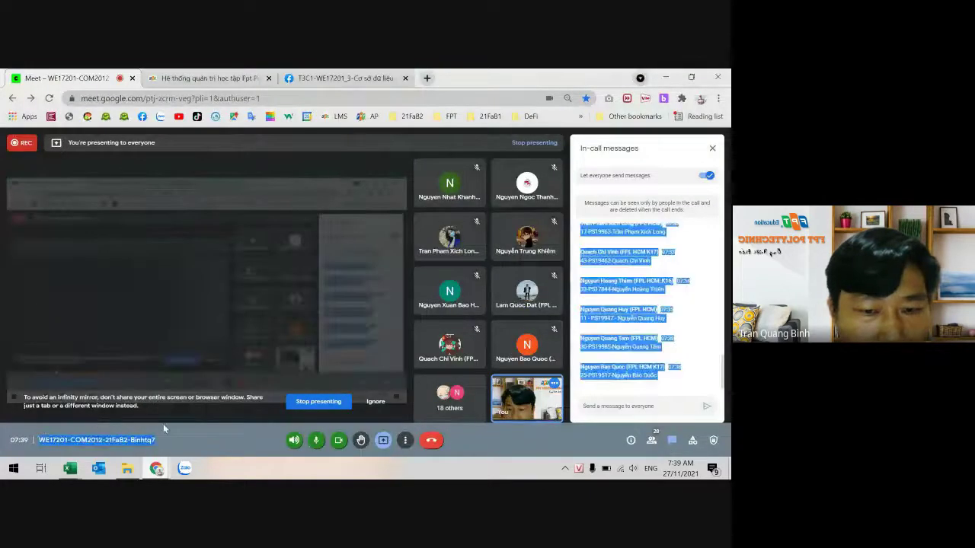
pyautogui.click(670, 390)
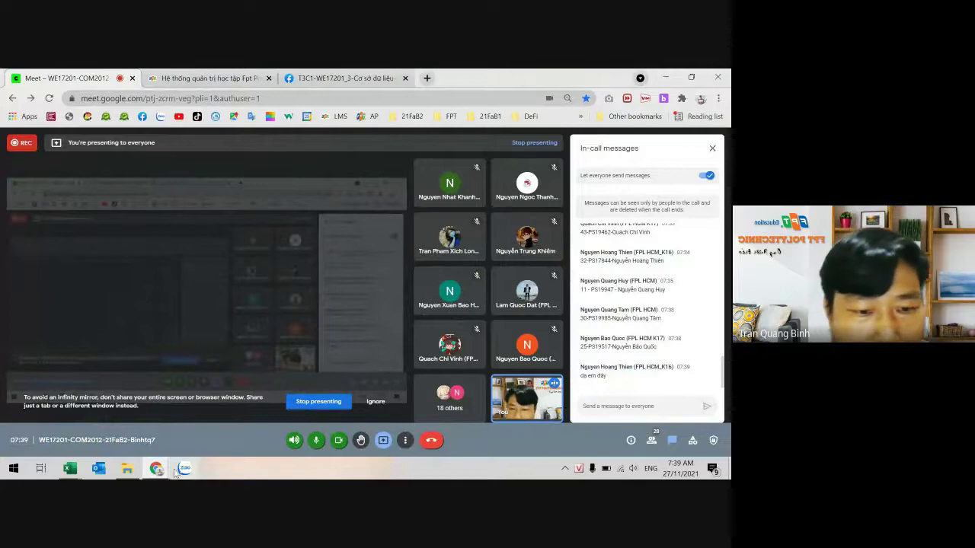
pyautogui.moveTo(158, 470)
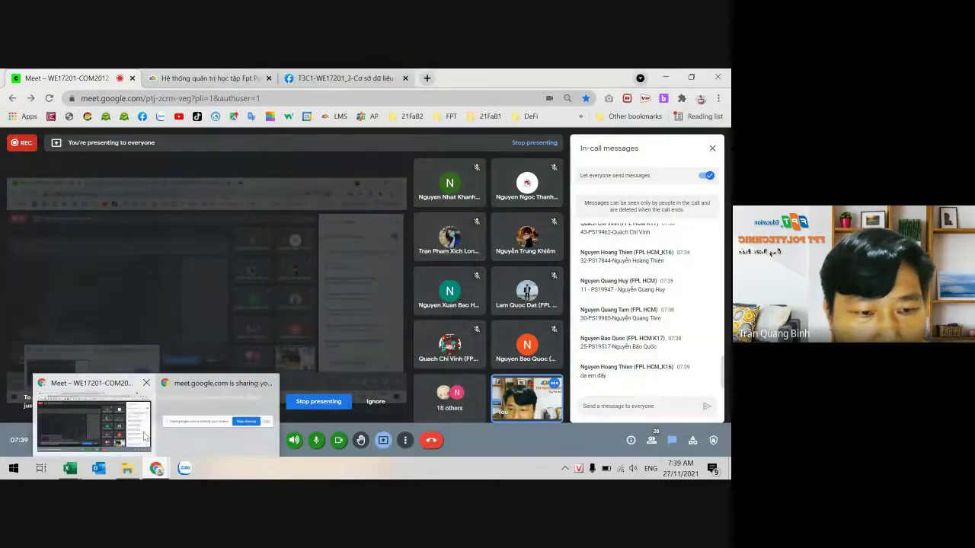
pyautogui.moveTo(70, 467)
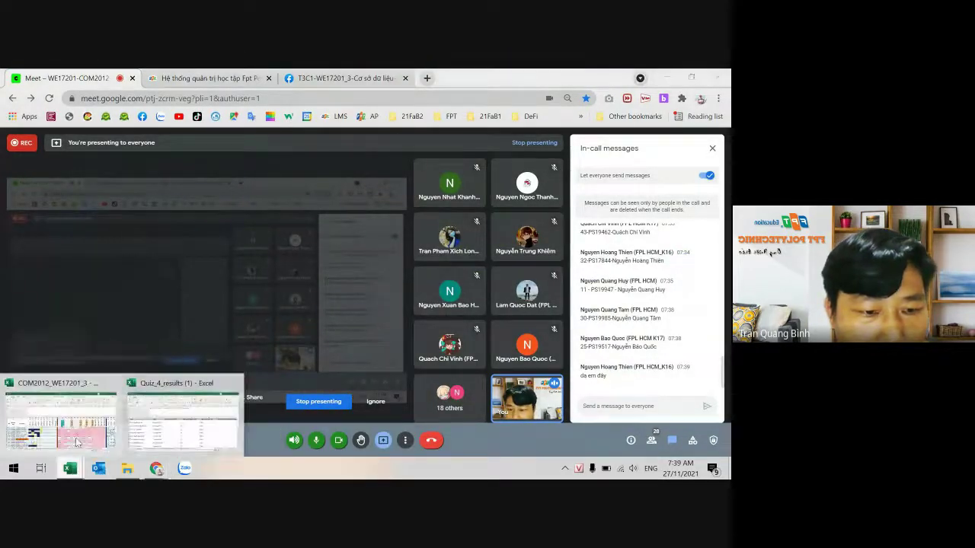
pyautogui.click(156, 388)
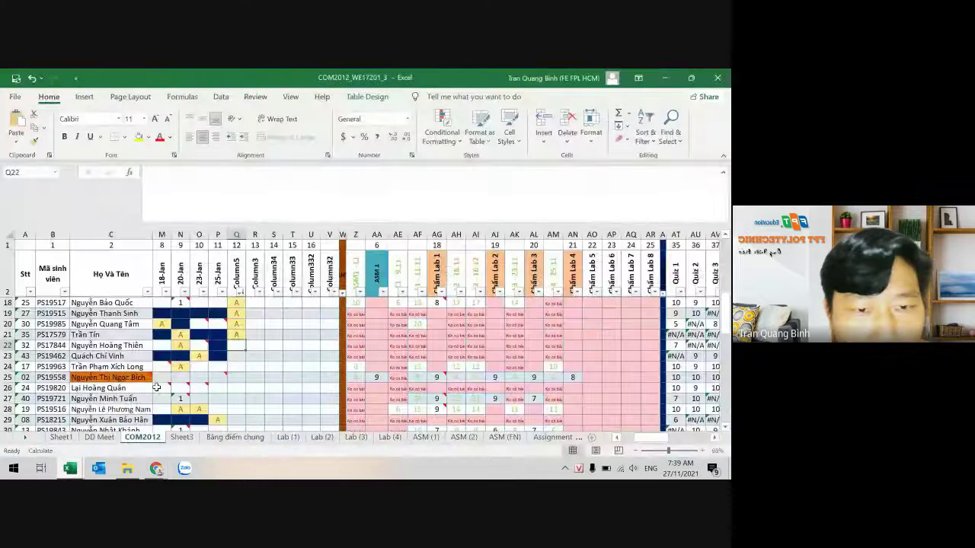
# - Examine the row 22 student's assignment, lab and quiz results, and return to attendance cell Q22
pyautogui.click(222, 348)
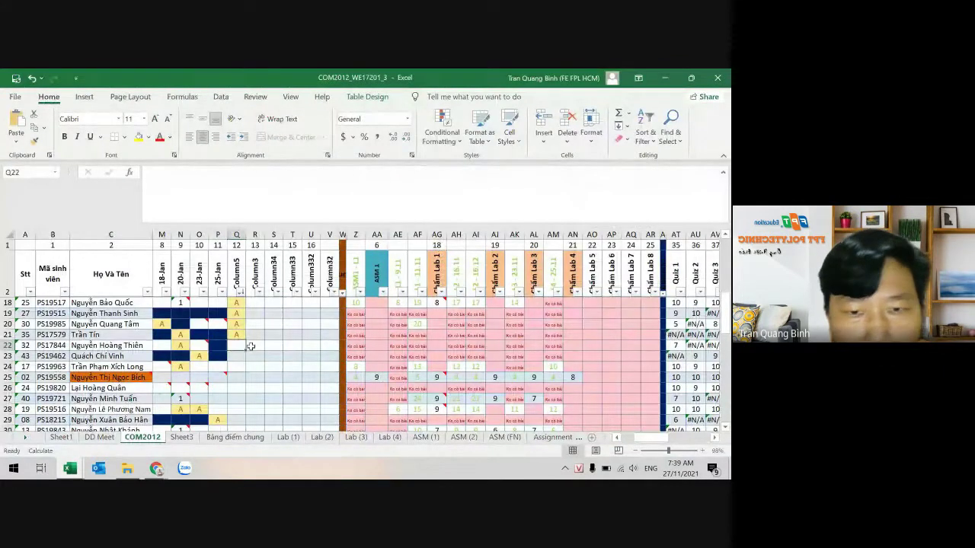
pyautogui.moveTo(355, 345); pyautogui.dragTo(556, 347)
pyautogui.click(716, 438)
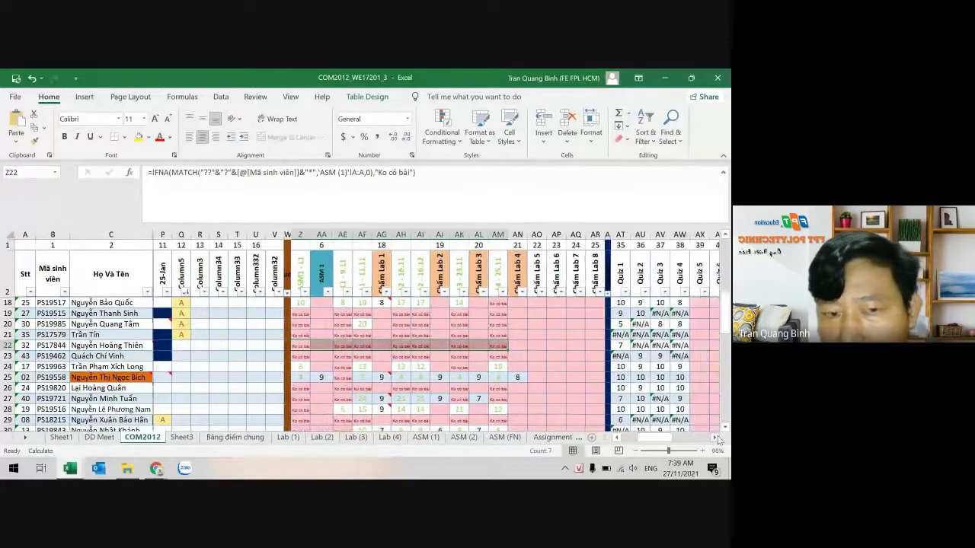
pyautogui.click(631, 346)
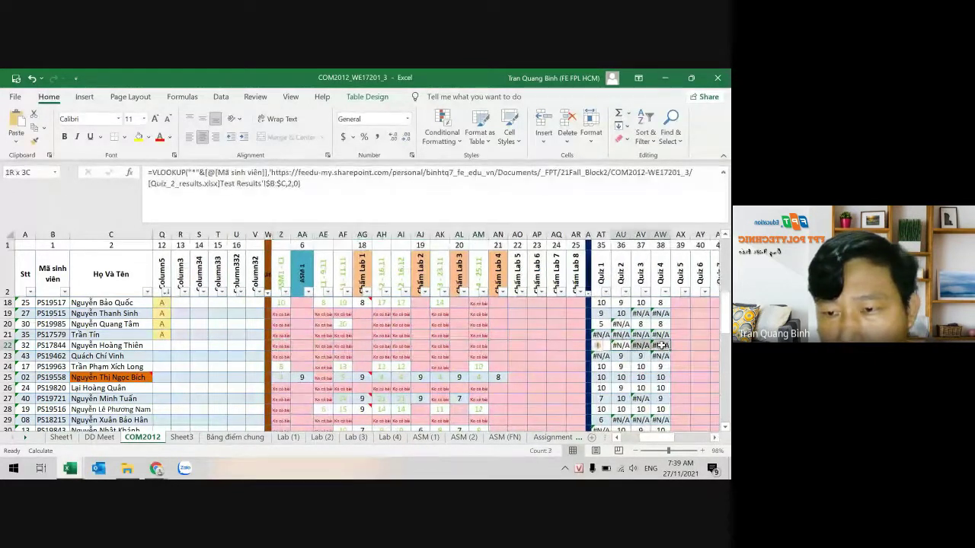
pyautogui.click(623, 439)
pyautogui.click(623, 440)
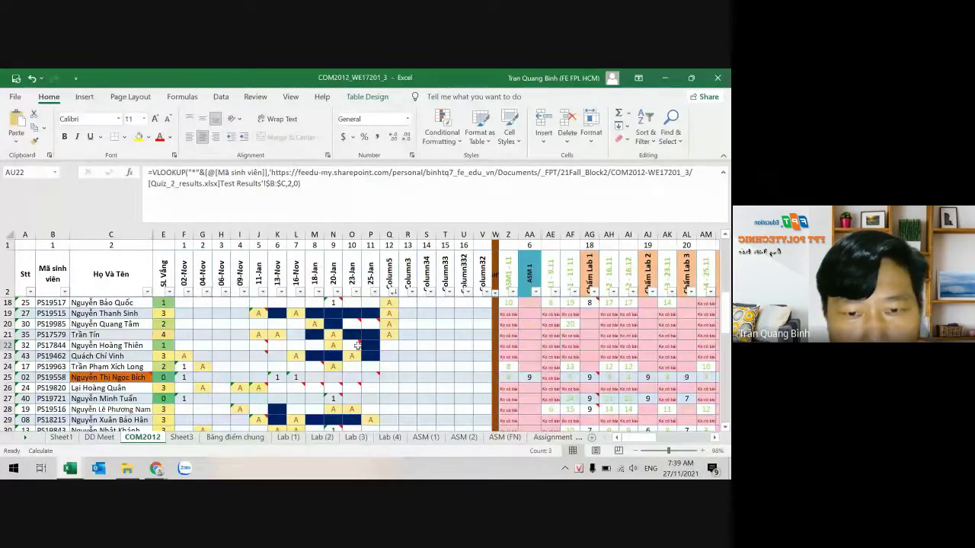
pyautogui.moveTo(357, 345)
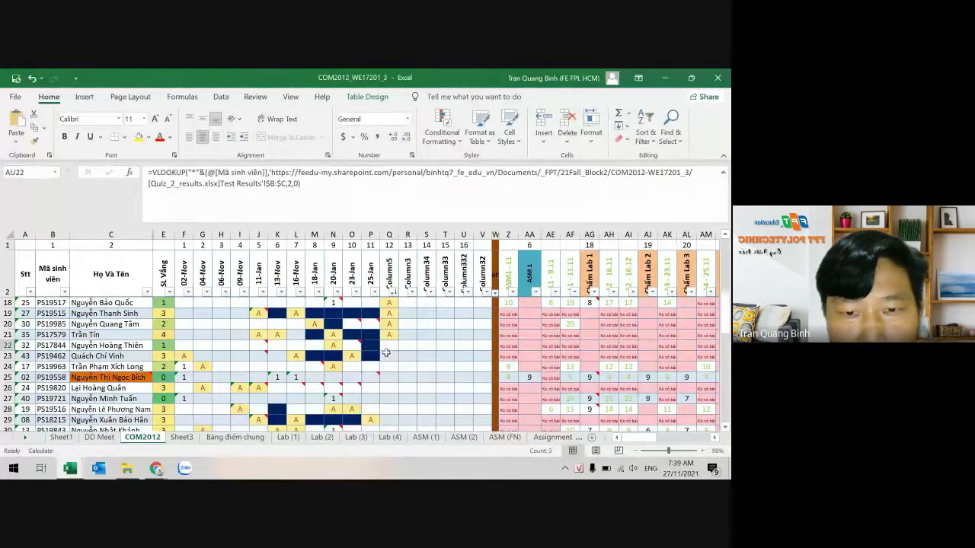
pyautogui.click(392, 349)
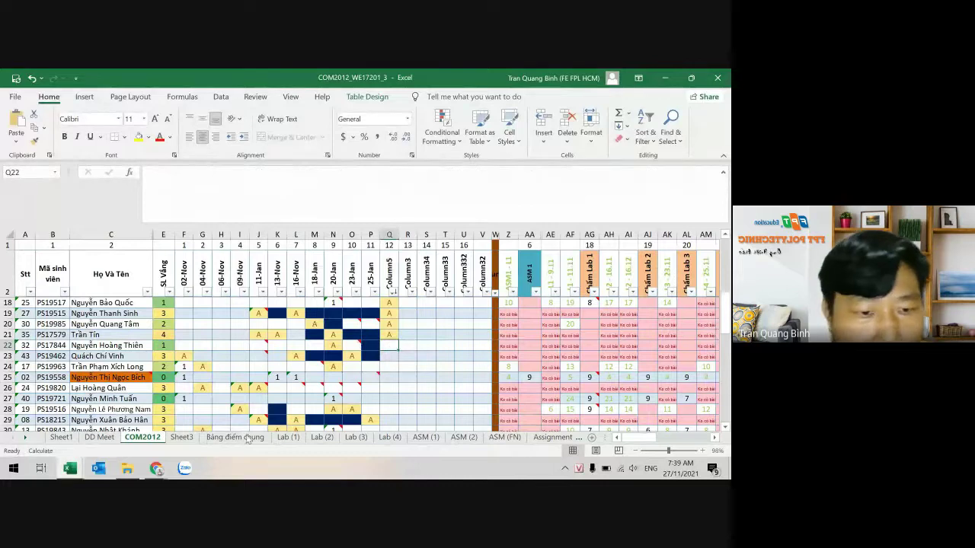
# - Switch to the Google Meet window and watch the in-call messages for new student replies
pyautogui.moveTo(156, 469)
pyautogui.click(91, 422)
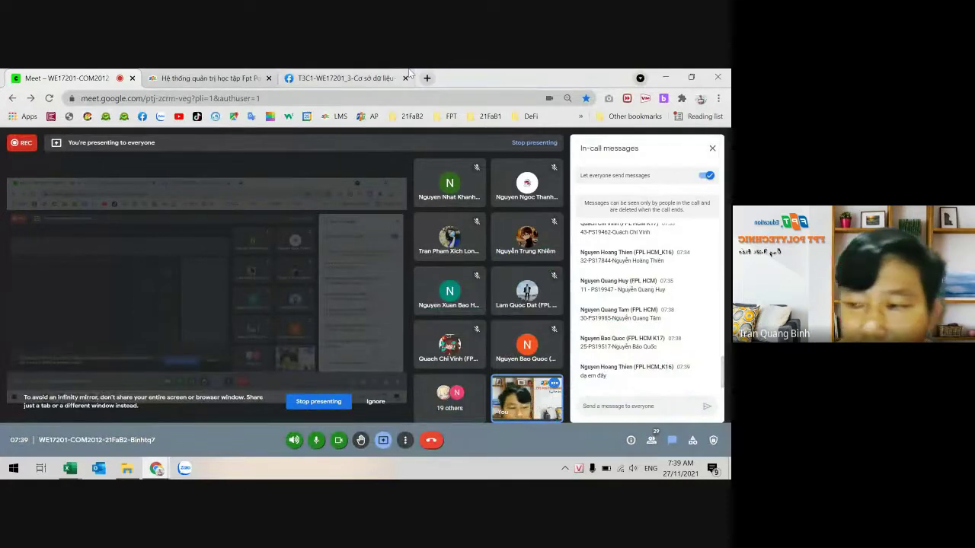
pyautogui.moveTo(409, 74)
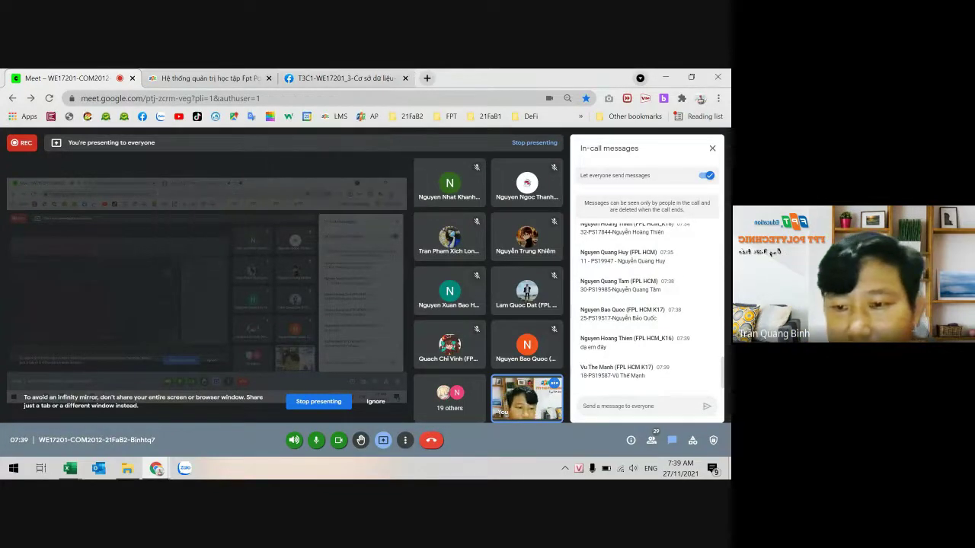
# - Switch to Zalo and look through the list of conversations
pyautogui.click(191, 472)
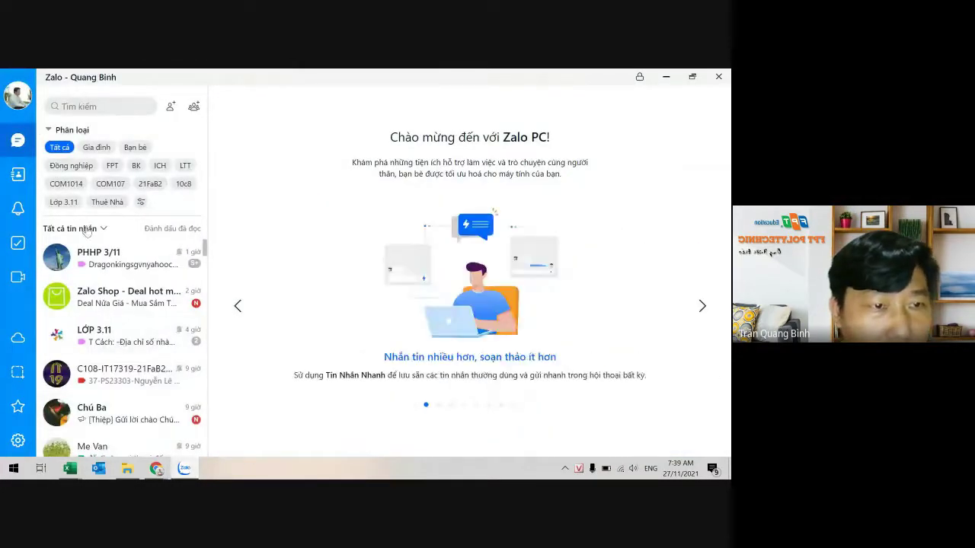
pyautogui.scroll(-6, 174, 399)
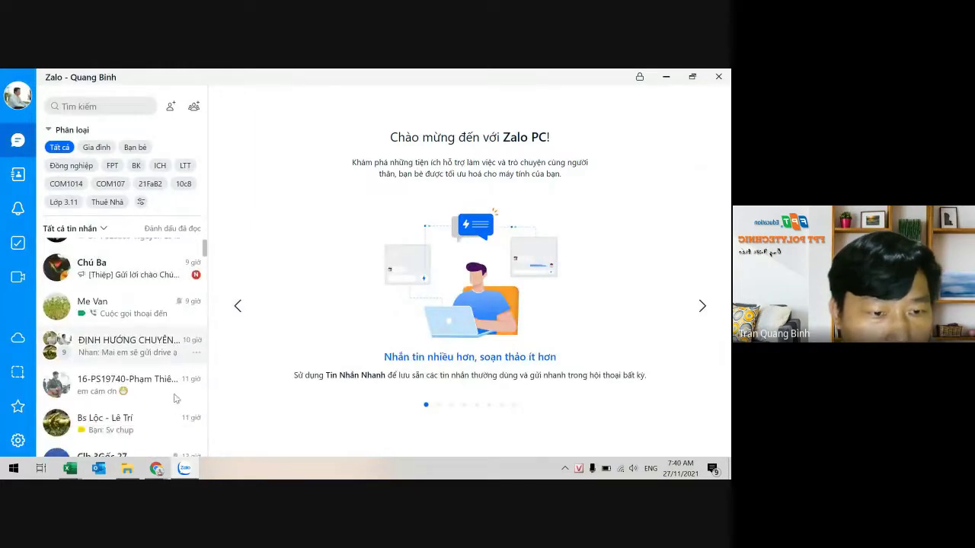
pyautogui.scroll(-3, 174, 398)
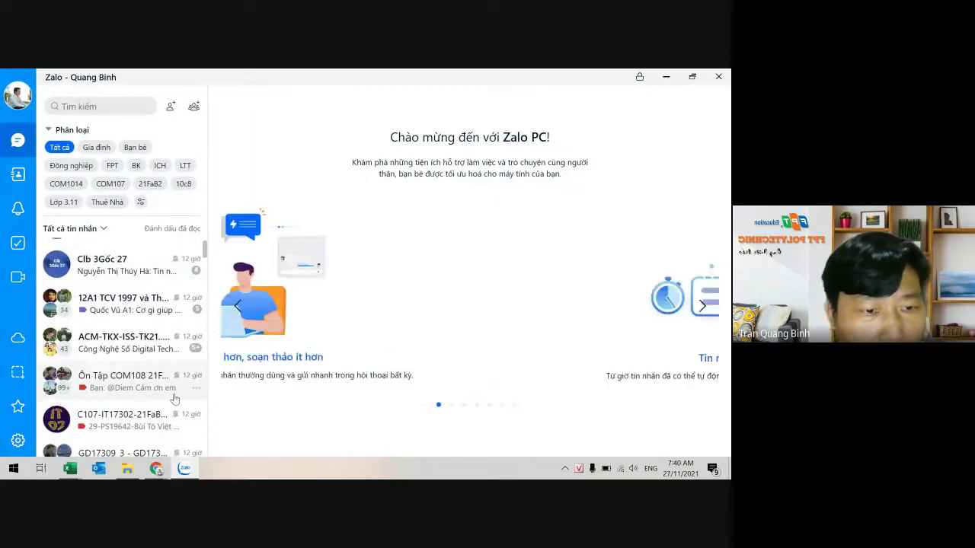
pyautogui.scroll(9, 174, 398)
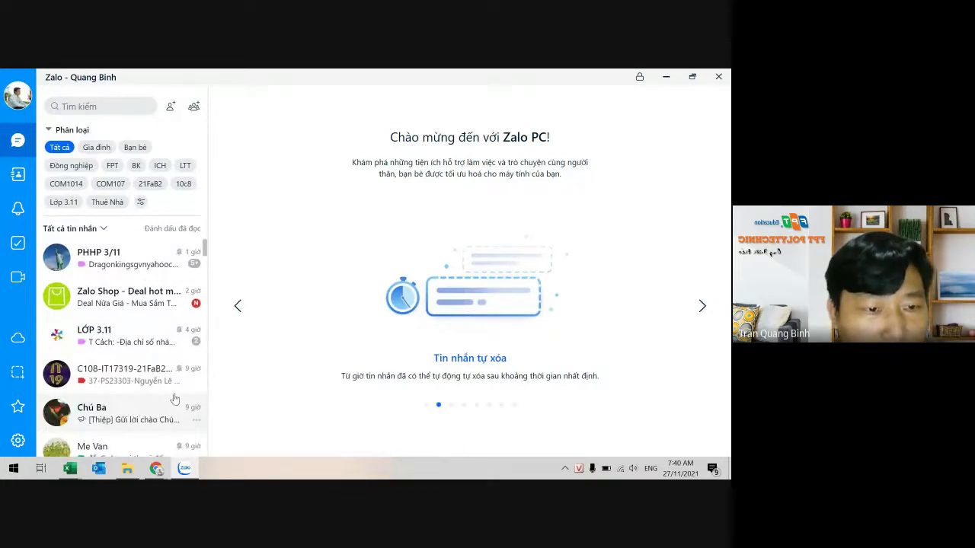
pyautogui.scroll(-3, 174, 399)
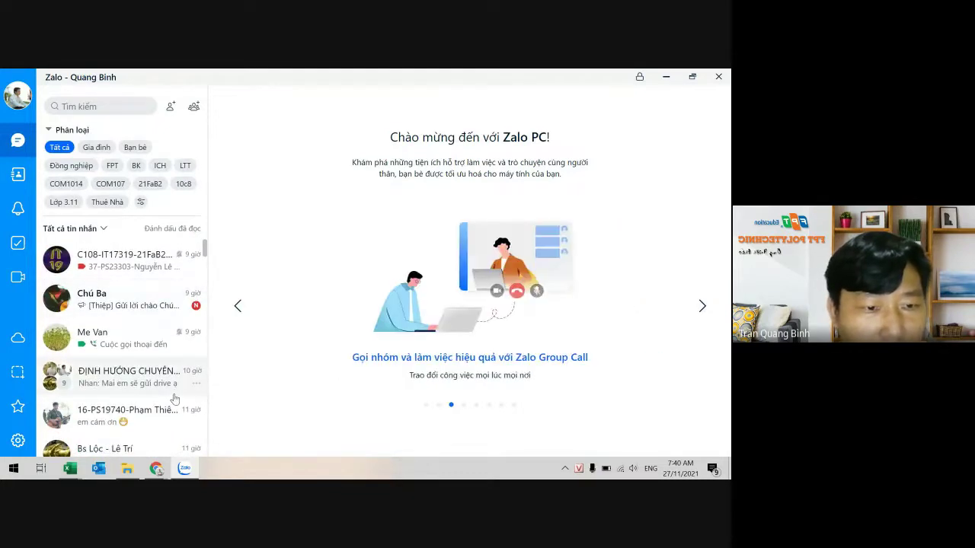
pyautogui.scroll(3, 174, 398)
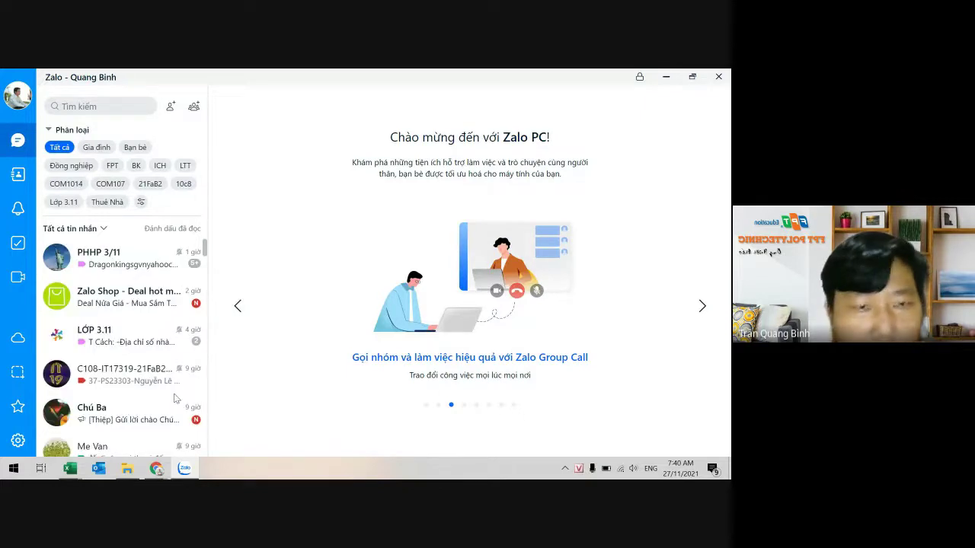
# - Leave the Zalo conversation list and check the newest in-call messages in the Google Meet window
pyautogui.click(19, 207)
pyautogui.click(22, 142)
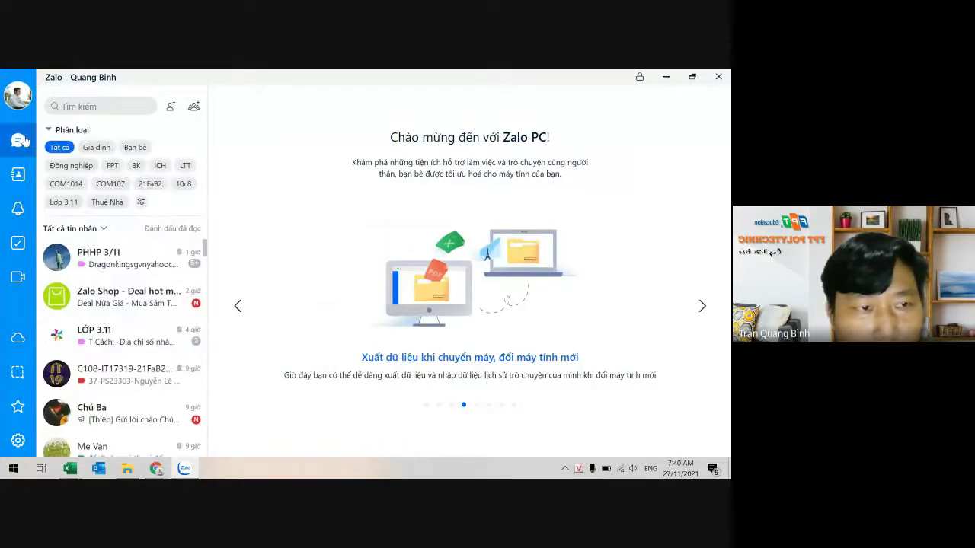
pyautogui.moveTo(156, 469)
pyautogui.click(106, 439)
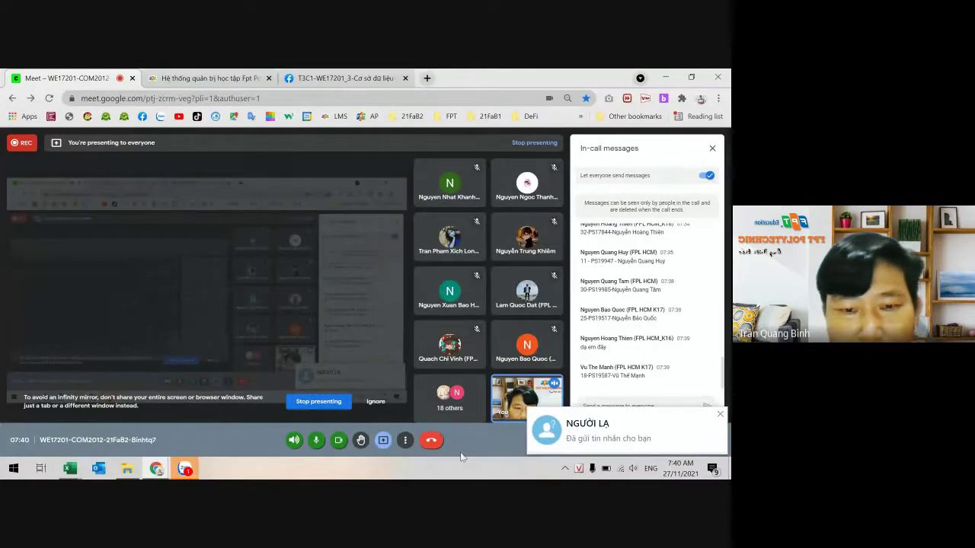
pyautogui.click(157, 470)
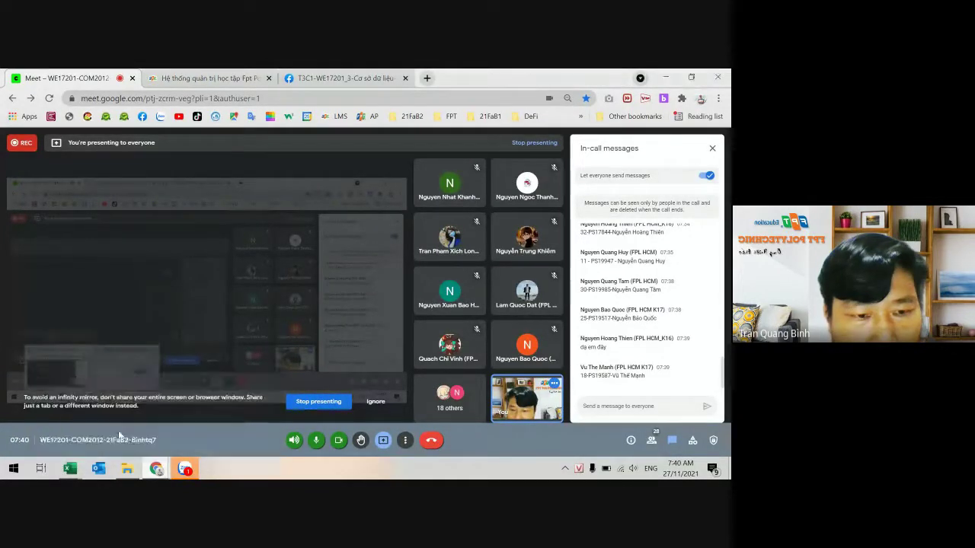
# - Check Google Meet for the row 23 student's reply, and fill attendance cell Q23 of the COM2012 sheet with dark blue
pyautogui.moveTo(69, 472)
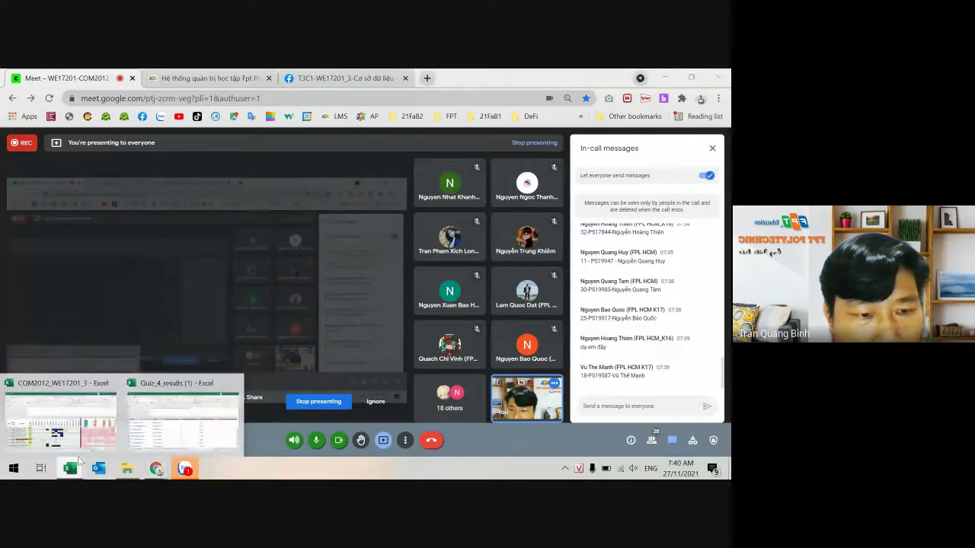
pyautogui.click(63, 415)
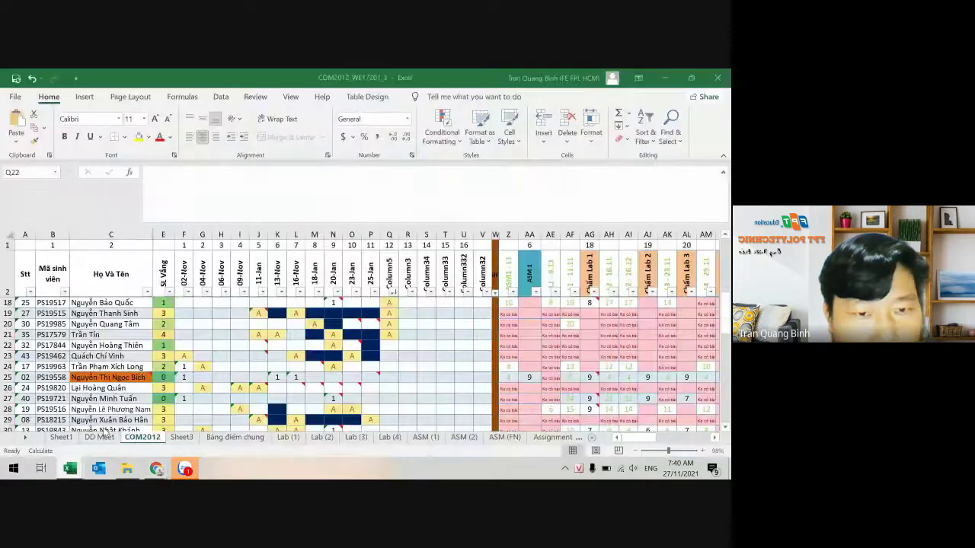
pyautogui.click(389, 356)
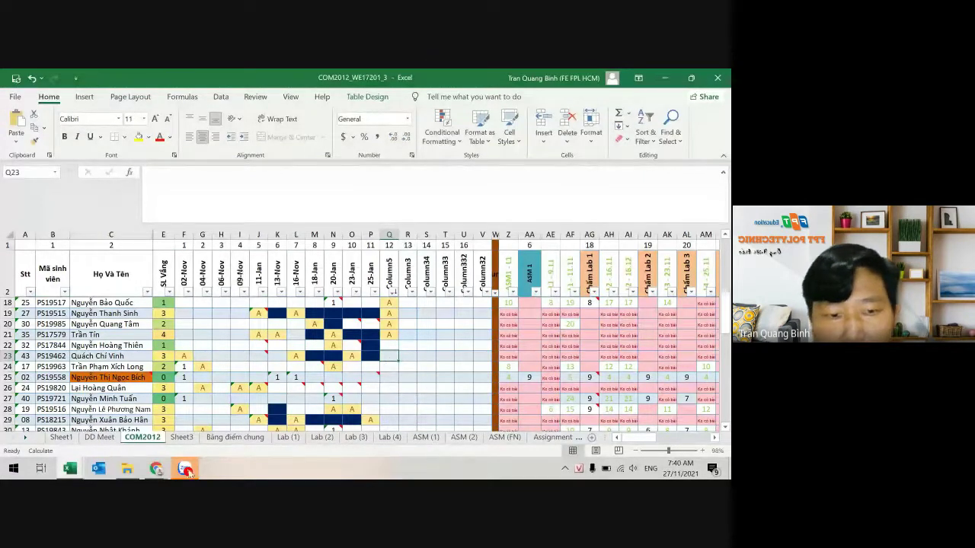
pyautogui.moveTo(156, 470)
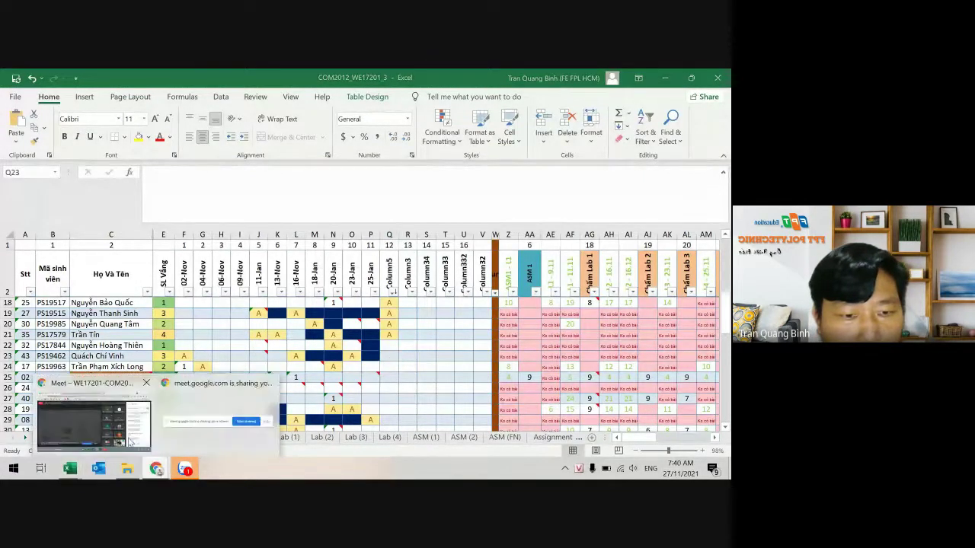
pyautogui.click(141, 418)
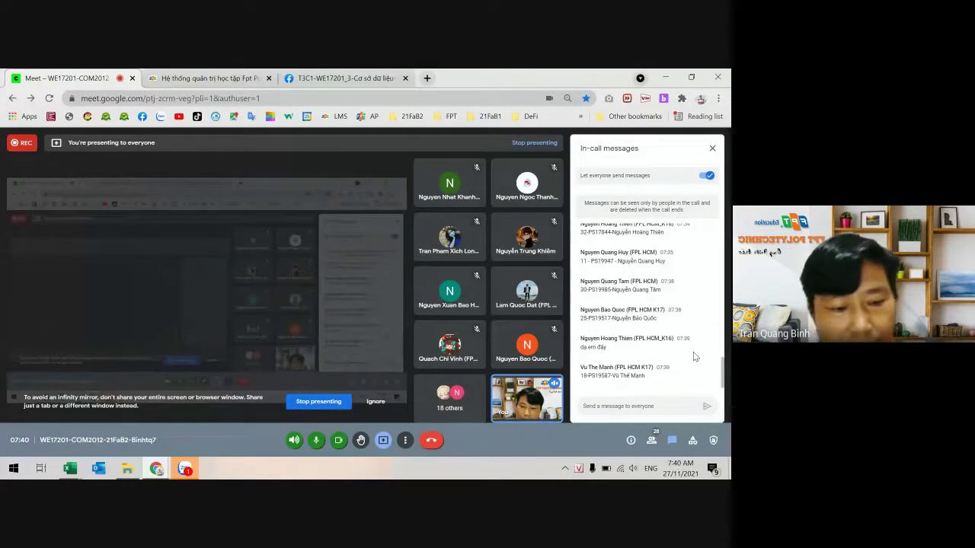
pyautogui.hotkey('alt', 'Tab')
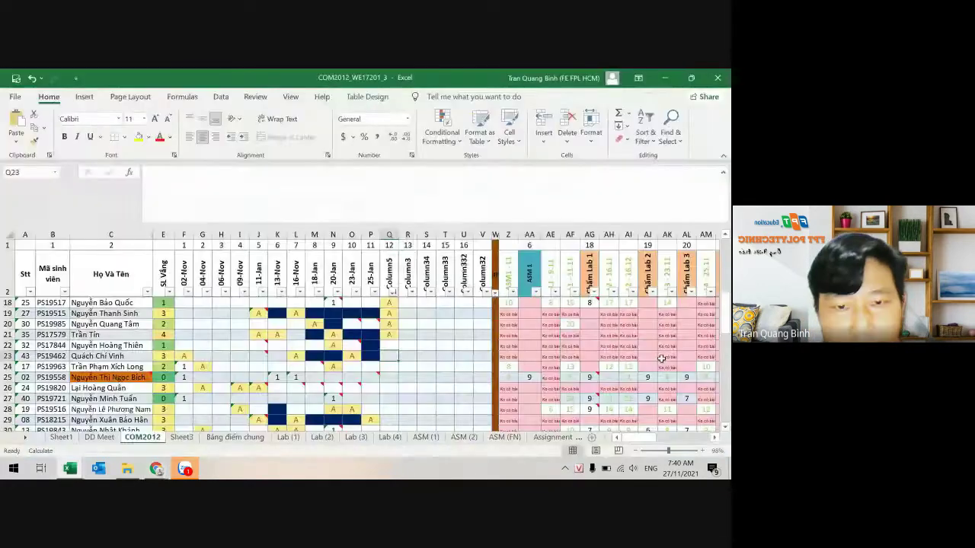
pyautogui.click(147, 138)
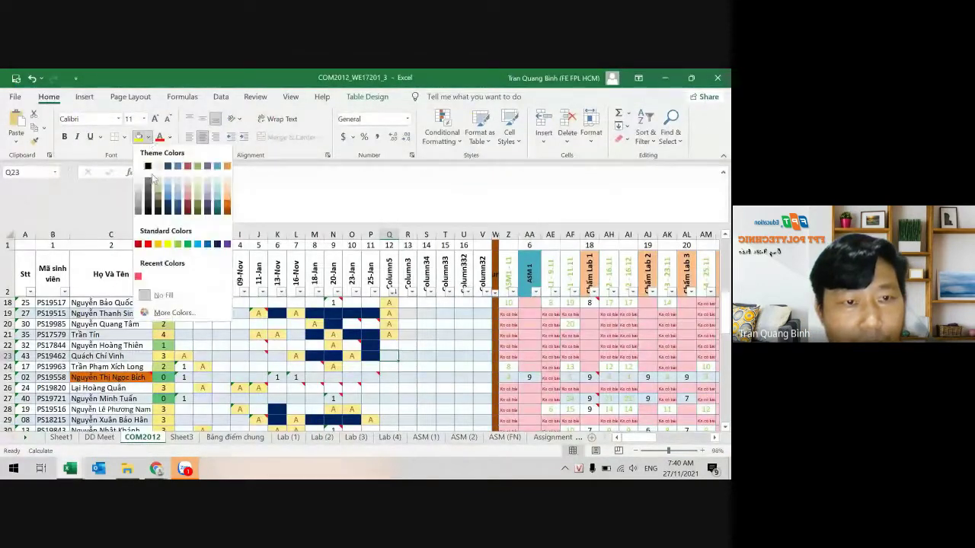
pyautogui.click(217, 245)
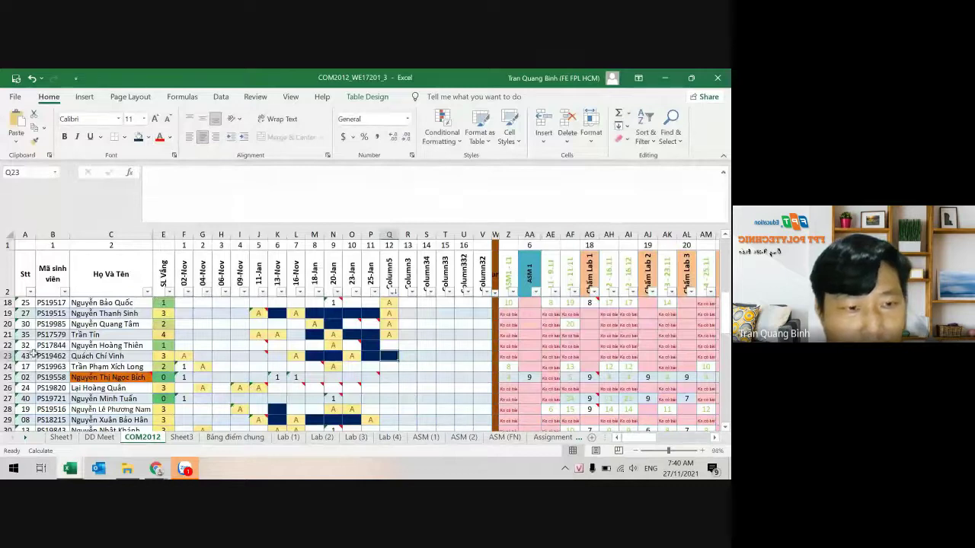
# - Search the 27-Nov column of the DD Meet sheet for the row 23 student's ID and select that student's chat entry, L72:L74
pyautogui.click(67, 356)
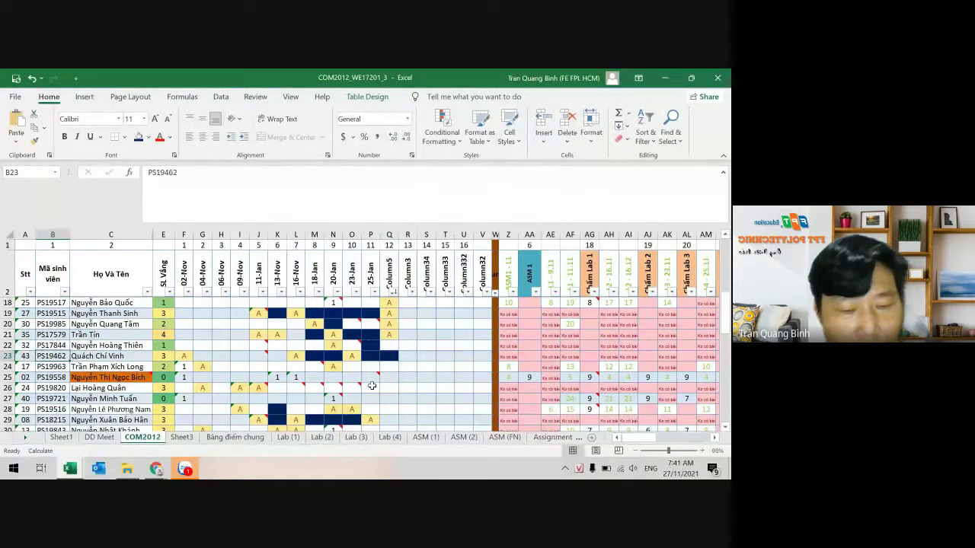
pyautogui.hotkey('ctrl', 'c')
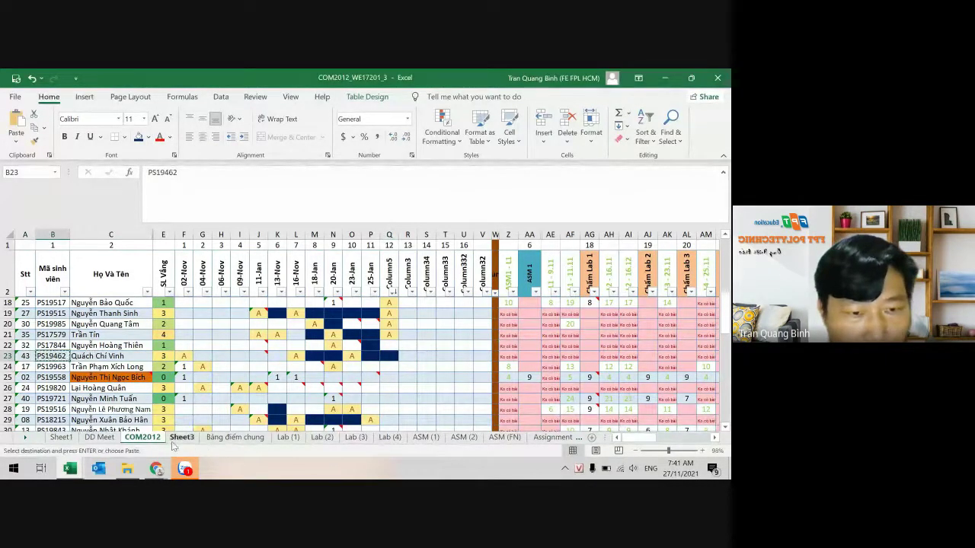
pyautogui.click(105, 438)
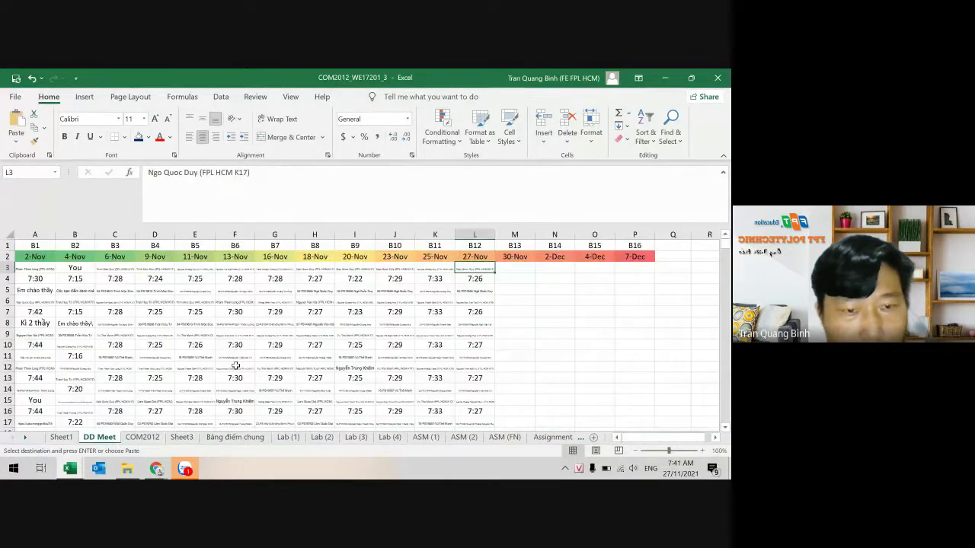
pyautogui.click(475, 234)
pyautogui.hotkey('ctrl', 'f')
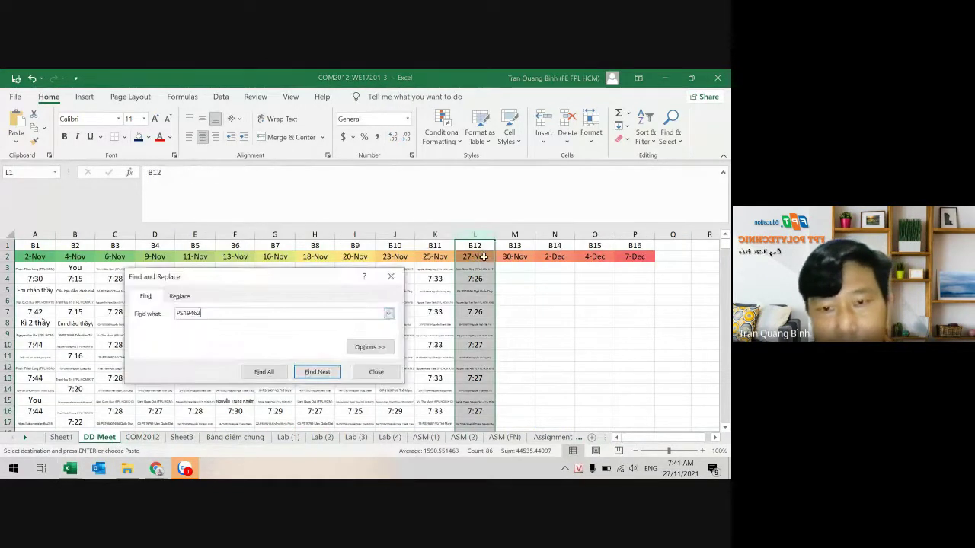
pyautogui.click(317, 372)
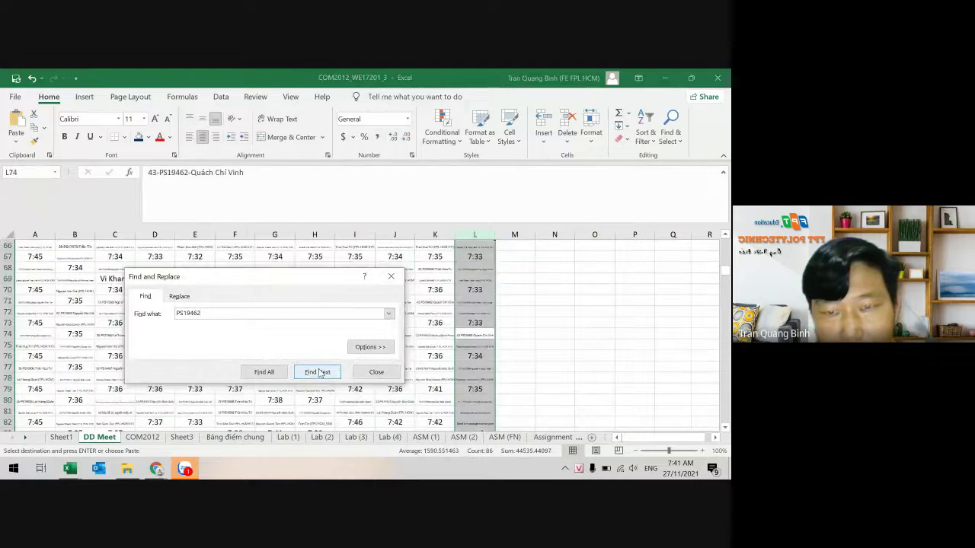
pyautogui.click(376, 372)
pyautogui.moveTo(465, 313); pyautogui.dragTo(471, 335)
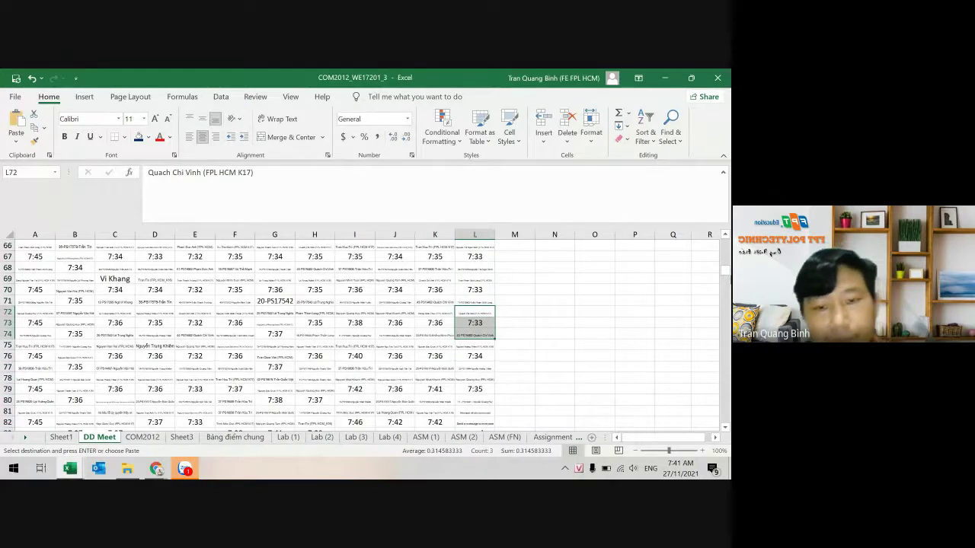
# - Check the Google Meet chat again, and return to the COM2012 sheet with the copied cell cleared
pyautogui.hotkey('alt', 'Tab')
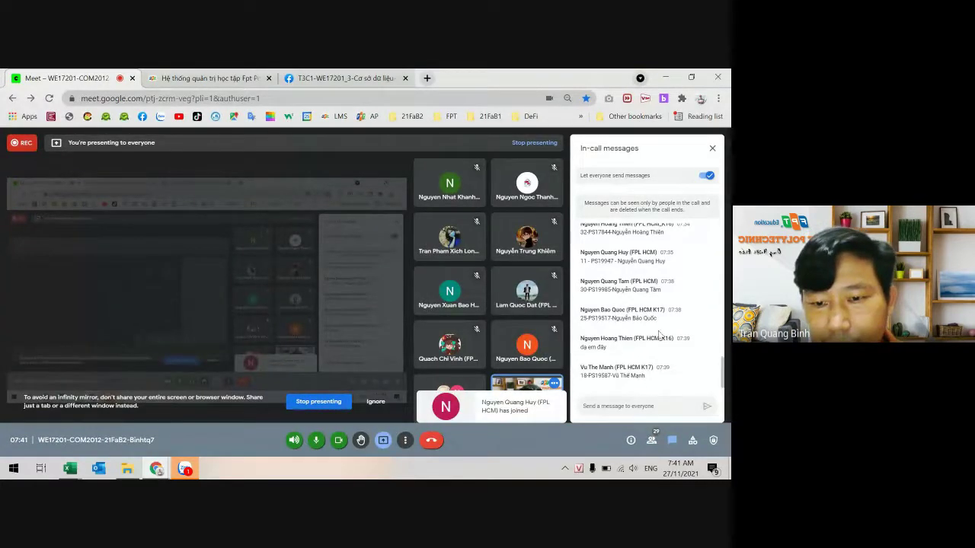
pyautogui.hotkey('alt', 'Tab')
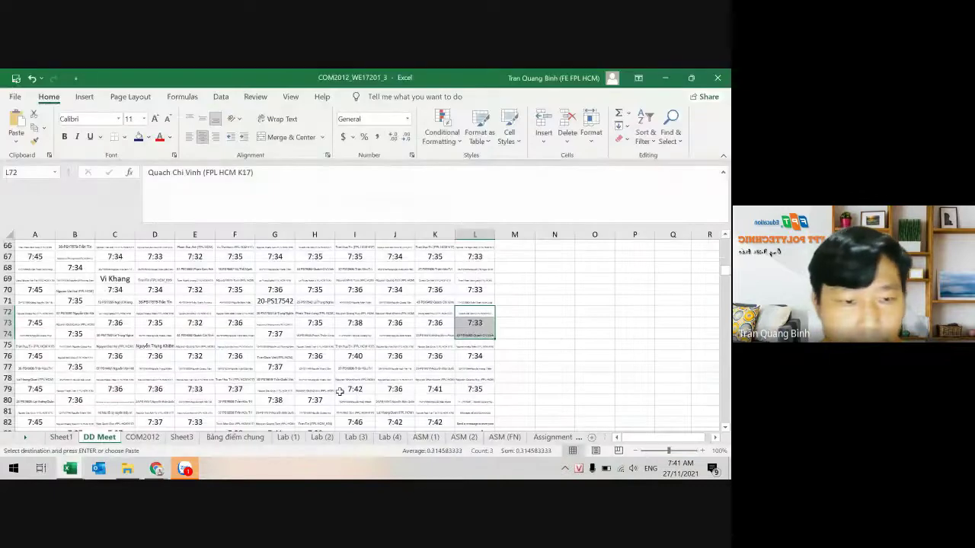
pyautogui.click(142, 436)
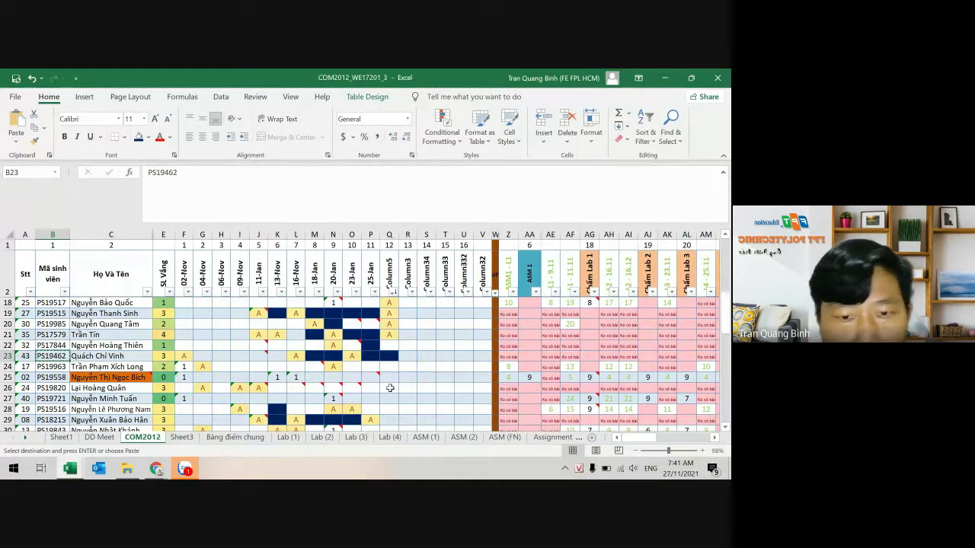
pyautogui.press('Escape')
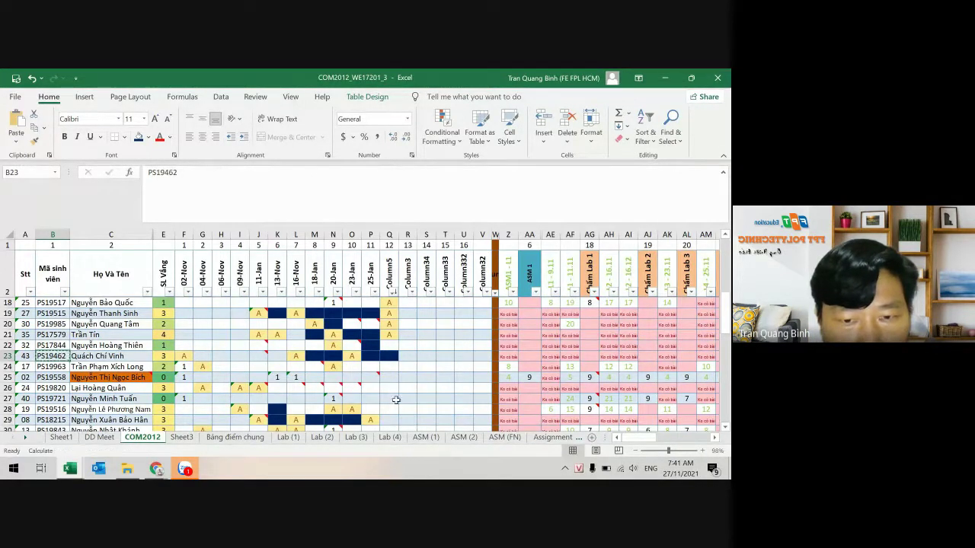
# - Check the row 26 student's presence in Google Meet, and examine that student's assignment, lab and quiz results
pyautogui.click(393, 390)
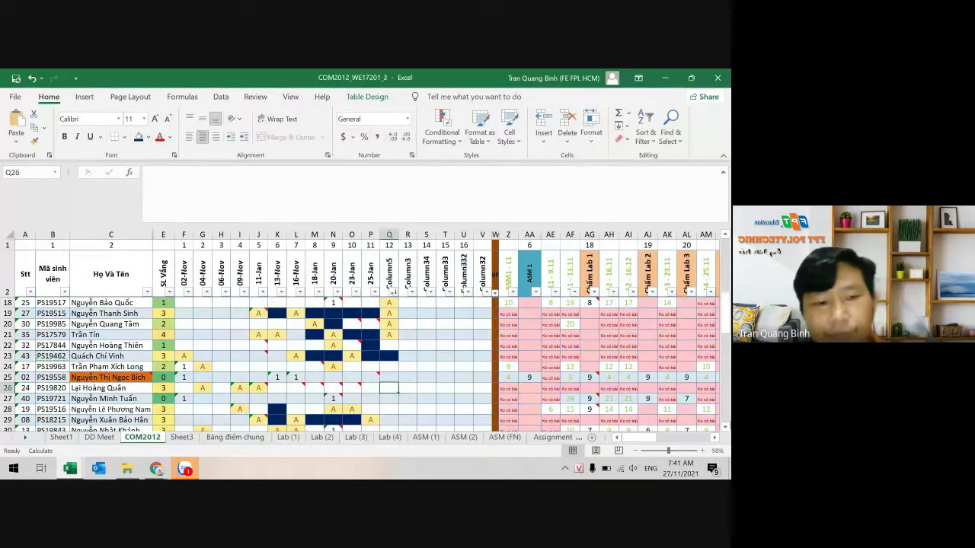
pyautogui.hotkey('alt', 'Tab')
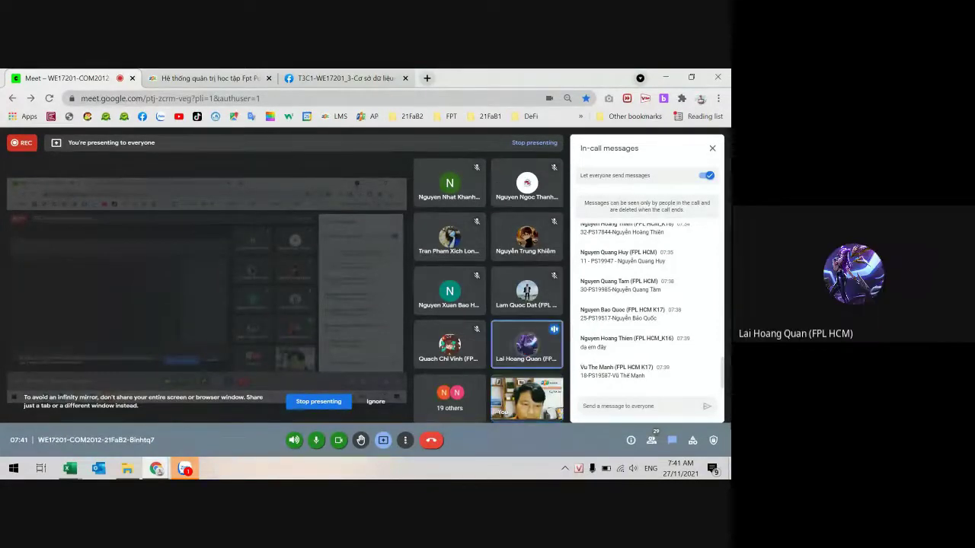
pyautogui.hotkey('alt', 'Tab')
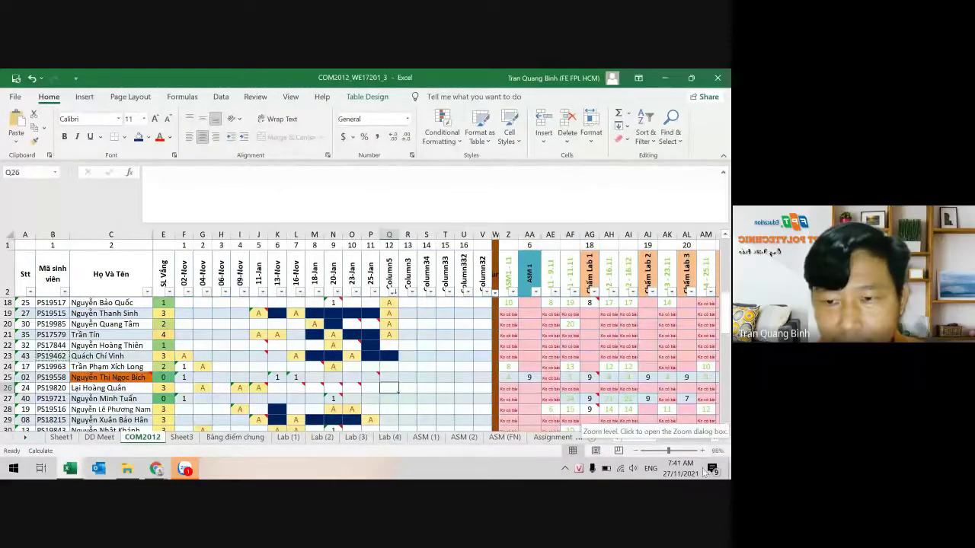
pyautogui.click(715, 439)
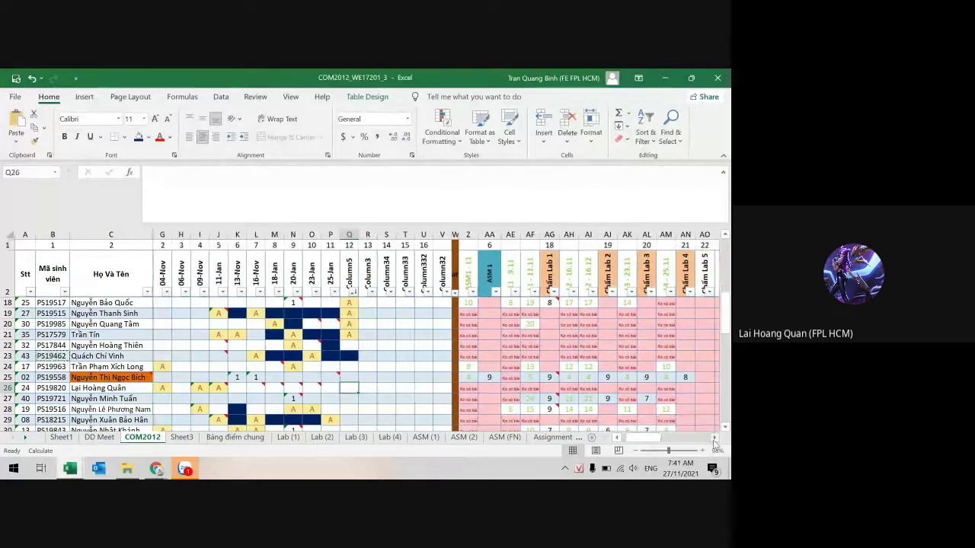
pyautogui.moveTo(716, 441); pyautogui.dragTo(717, 442)
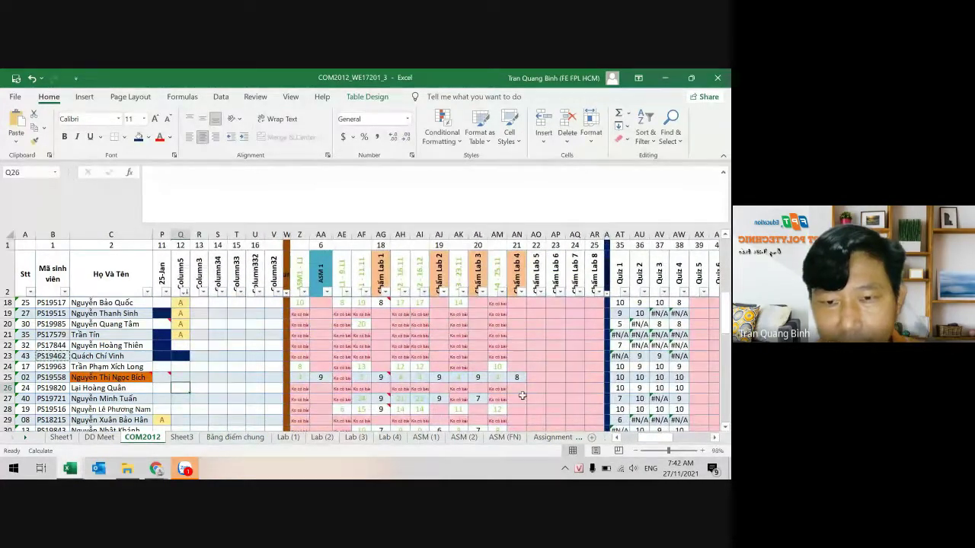
pyautogui.hscroll(-10, 437, 402)
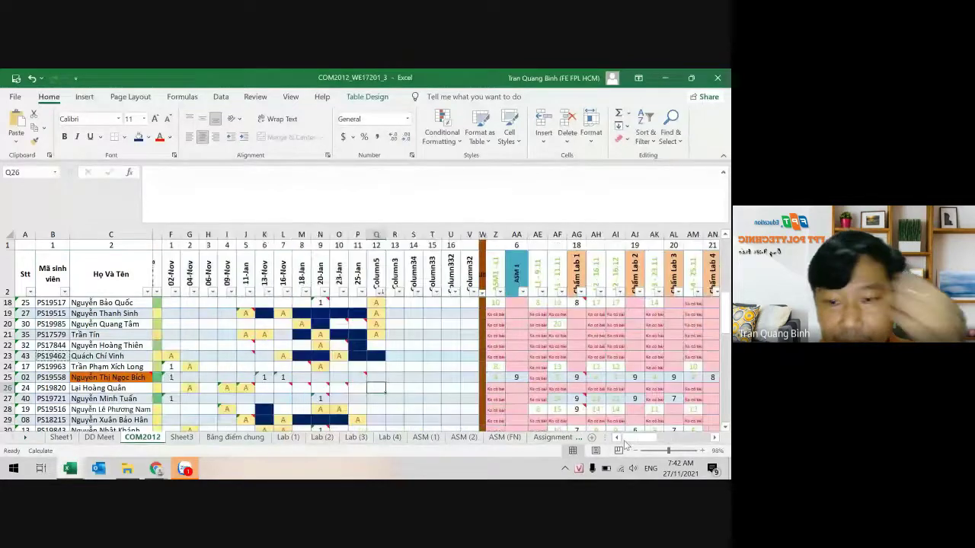
# - Add the note "Đã cài SQL" to attendance cell Q26
pyautogui.rightClick(396, 393)
pyautogui.press('Escape')
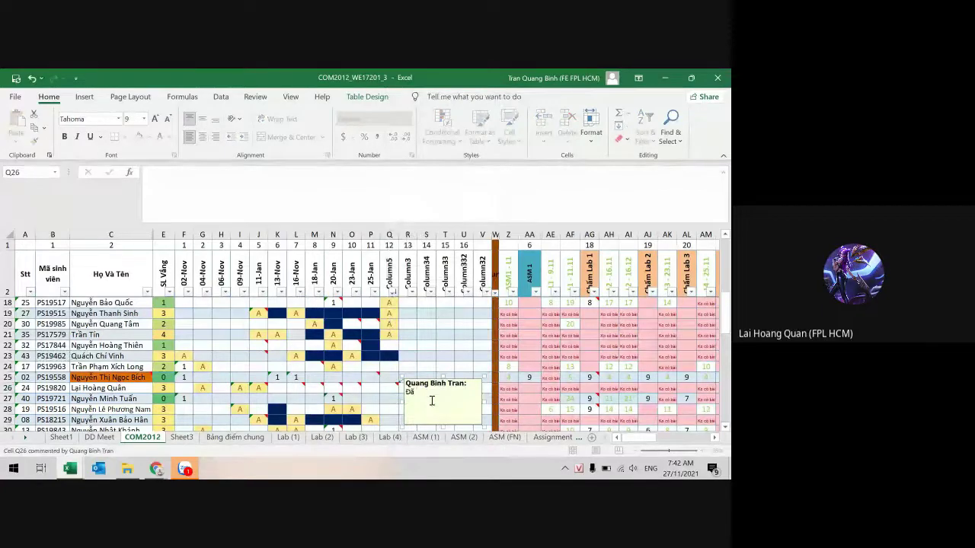
pyautogui.write('Đã cài SQL')
pyautogui.click(391, 398)
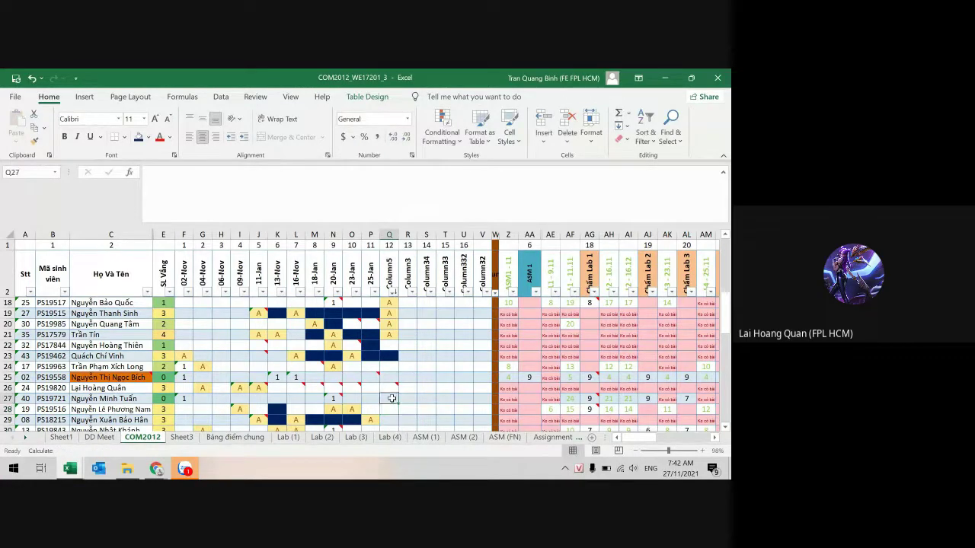
# - Review the row 29 student's attendance record from cell Q29, and check Google Meet for that student's reply
pyautogui.click(390, 419)
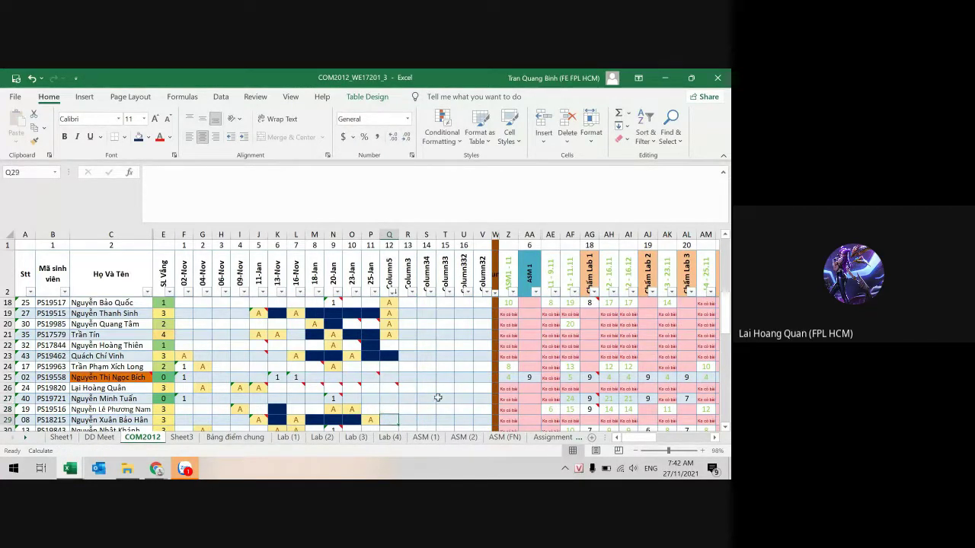
pyautogui.scroll(-2, 438, 397)
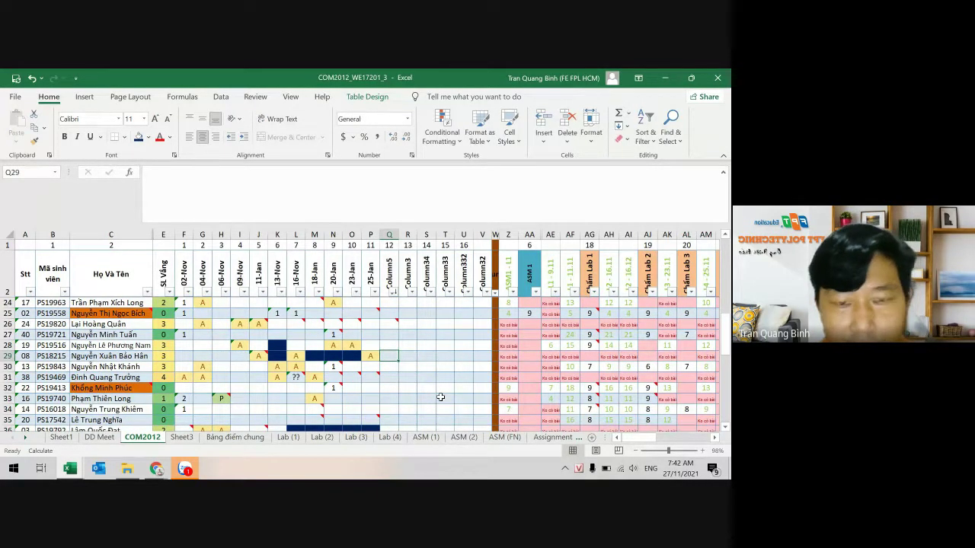
pyautogui.hotkey('alt', 'Tab')
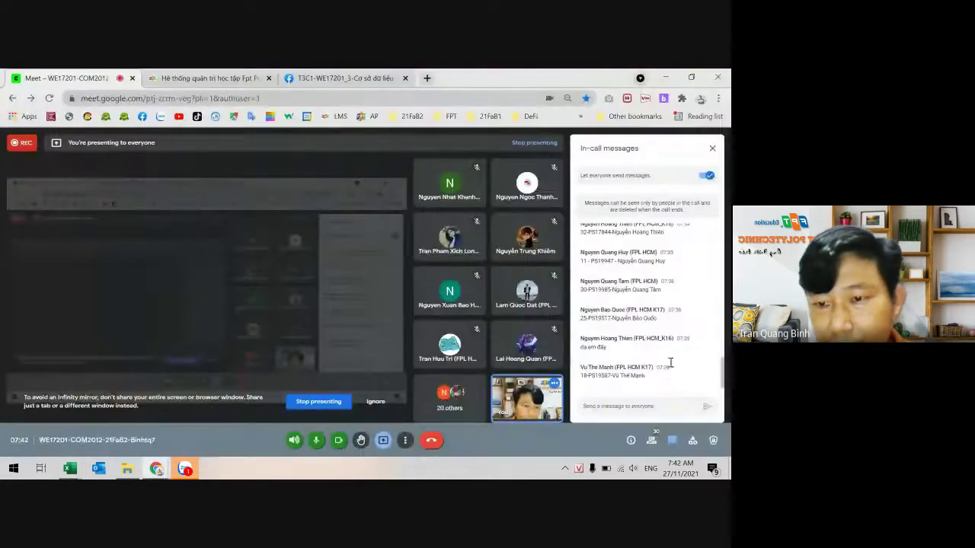
pyautogui.hotkey('alt', 'Tab')
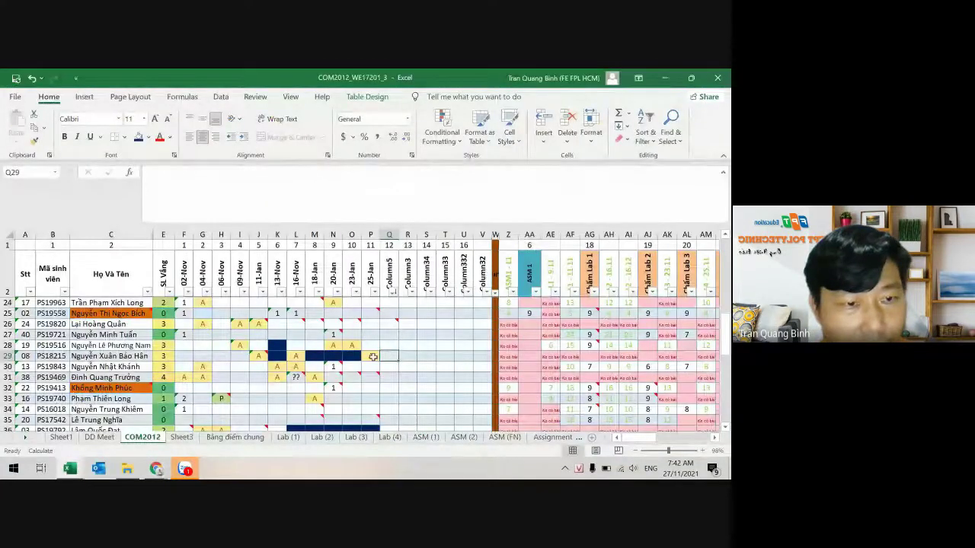
pyautogui.scroll(1, 373, 357)
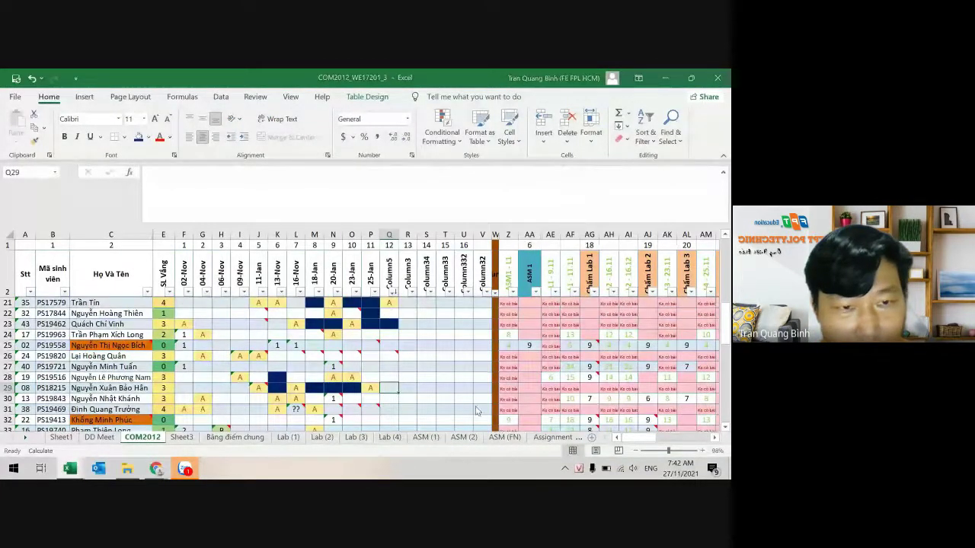
pyautogui.hotkey('alt', 'Tab')
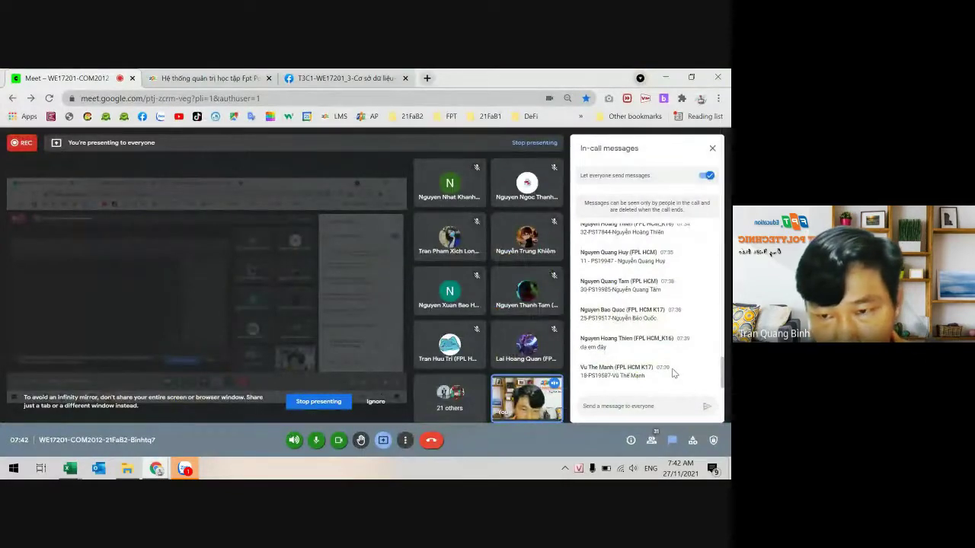
# - Return to the COM2012 sheet and fill attendance cell Q29 dark blue, the legend colour for "Gọi ko trả lời"
pyautogui.hotkey('alt', 'Tab')
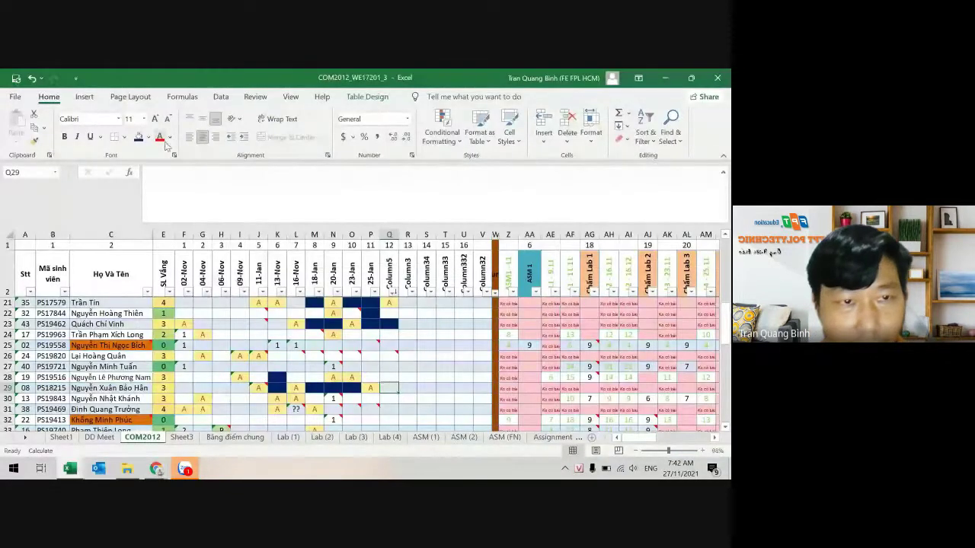
pyautogui.click(140, 138)
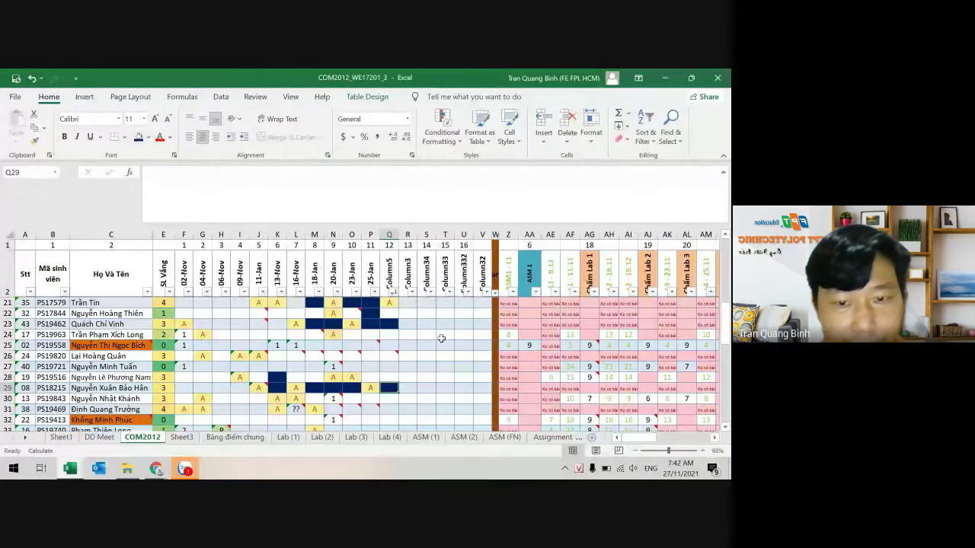
# - Examine the row 31 student's attendance, assignment, lab and quiz results, with the entire row highlighted for reading
pyautogui.scroll(-2, 447, 363)
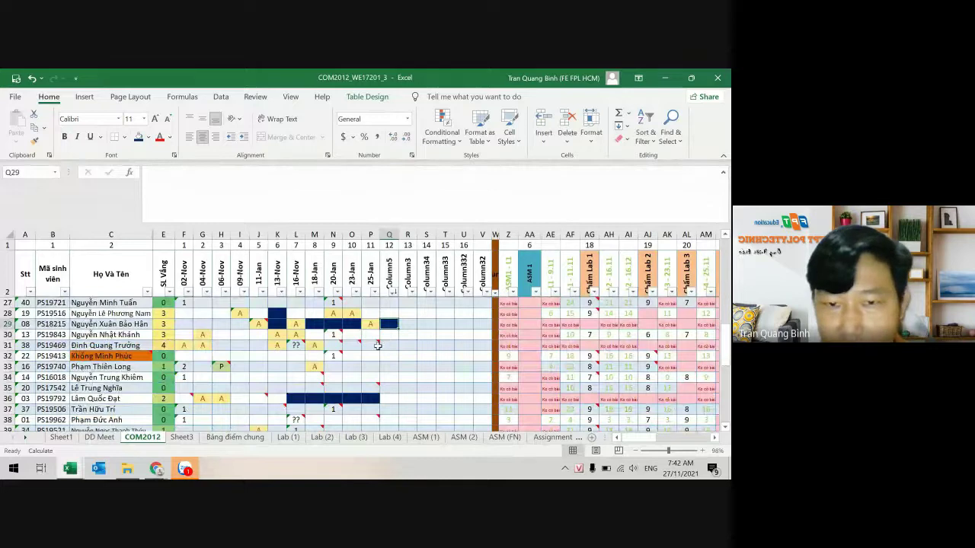
pyautogui.moveTo(369, 347)
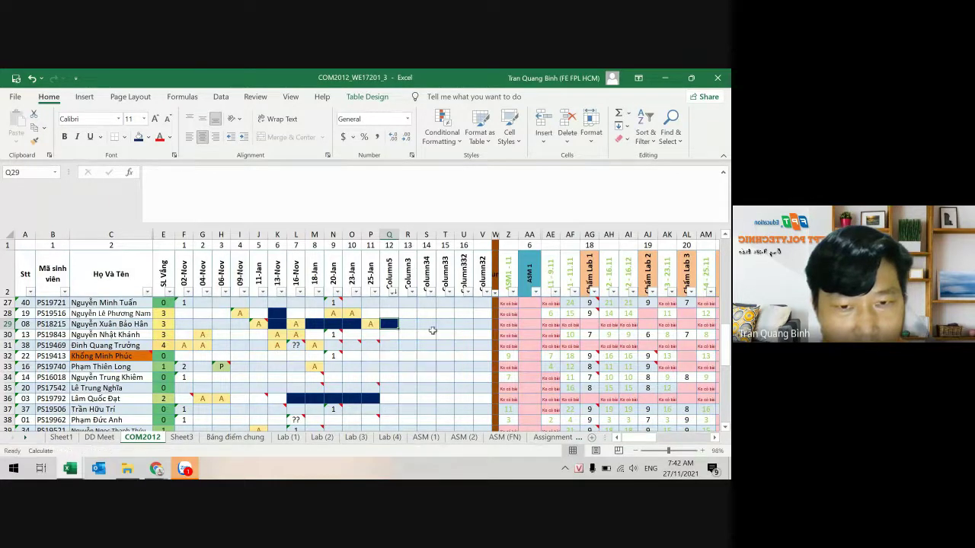
pyautogui.click(393, 347)
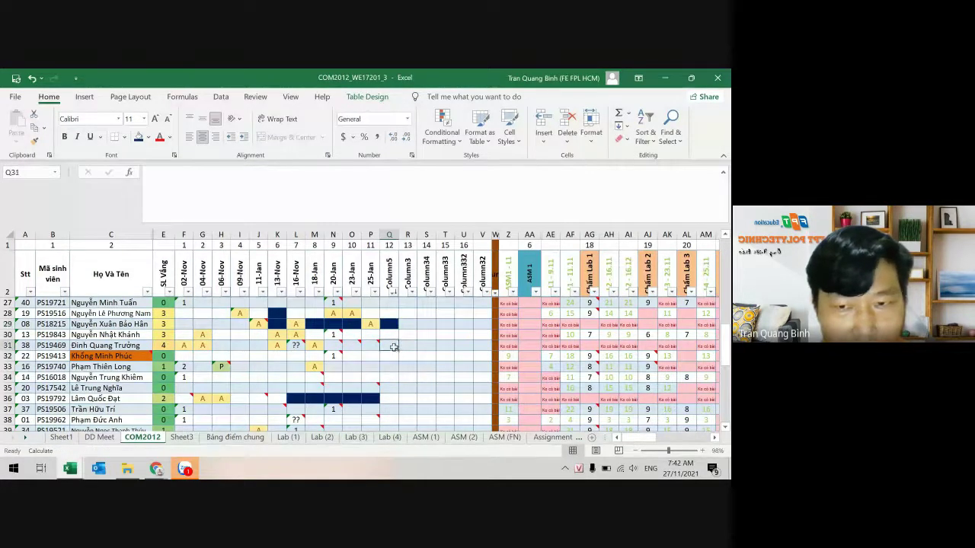
pyautogui.click(704, 439)
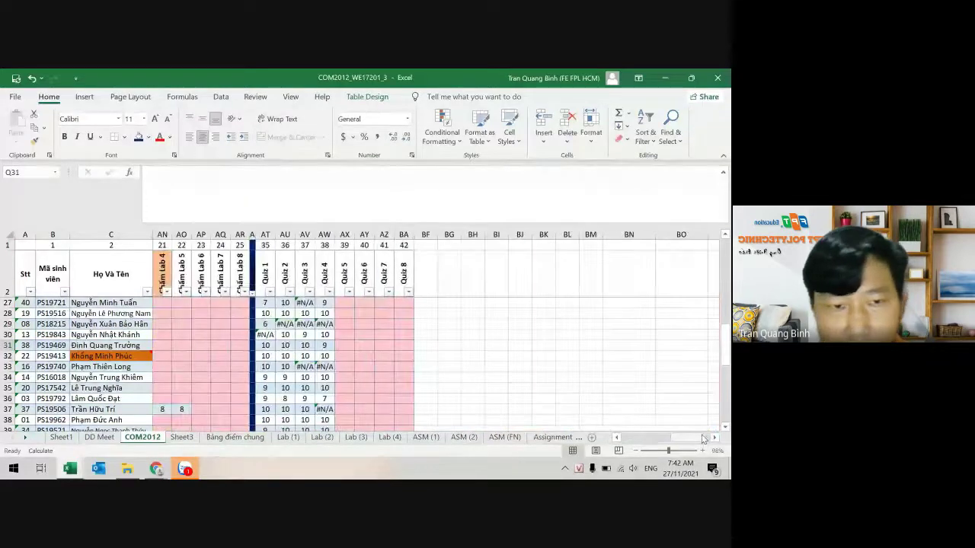
pyautogui.click(631, 440)
pyautogui.click(617, 438)
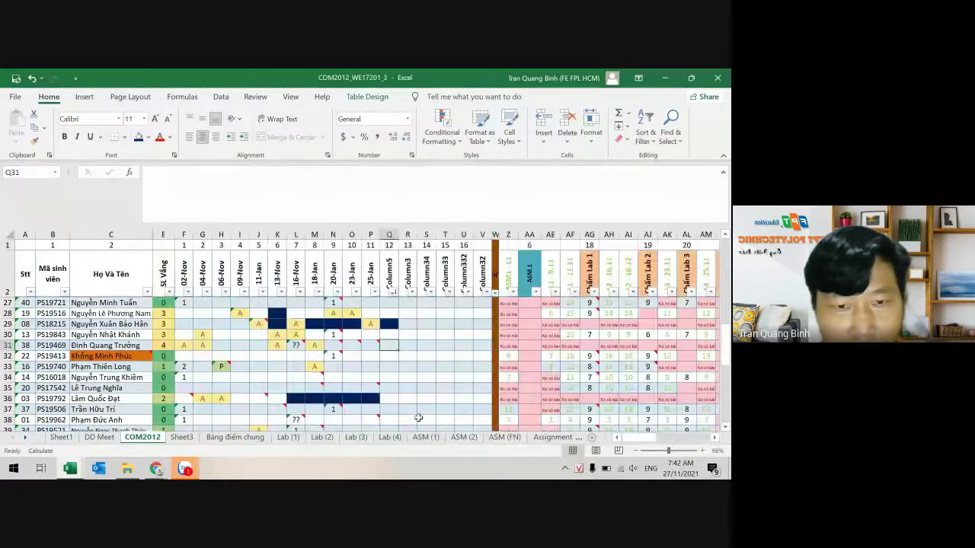
pyautogui.click(9, 345)
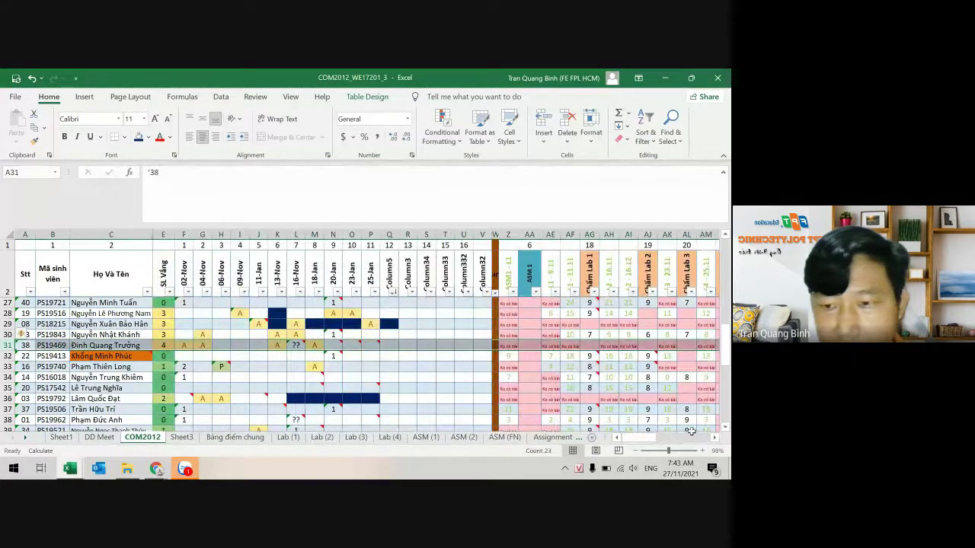
pyautogui.click(697, 440)
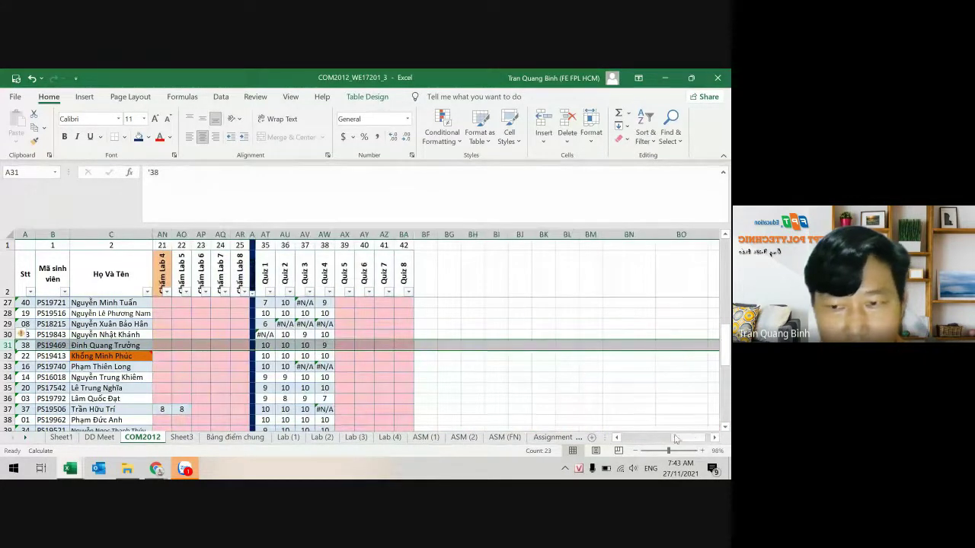
pyautogui.click(651, 439)
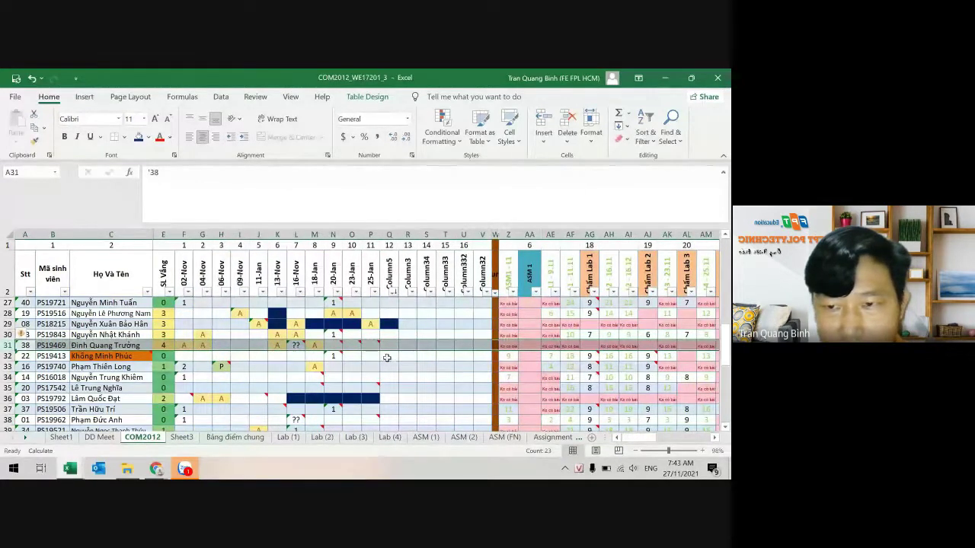
# - Check Google Meet for the row 36 student's reply, and examine that student's attendance, lab and quiz results
pyautogui.click(386, 400)
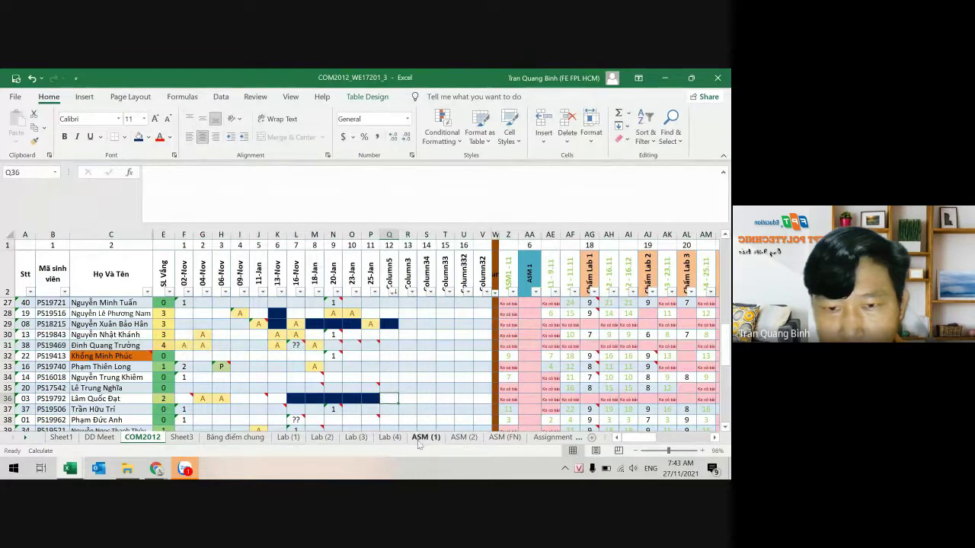
pyautogui.scroll(-3, 414, 358)
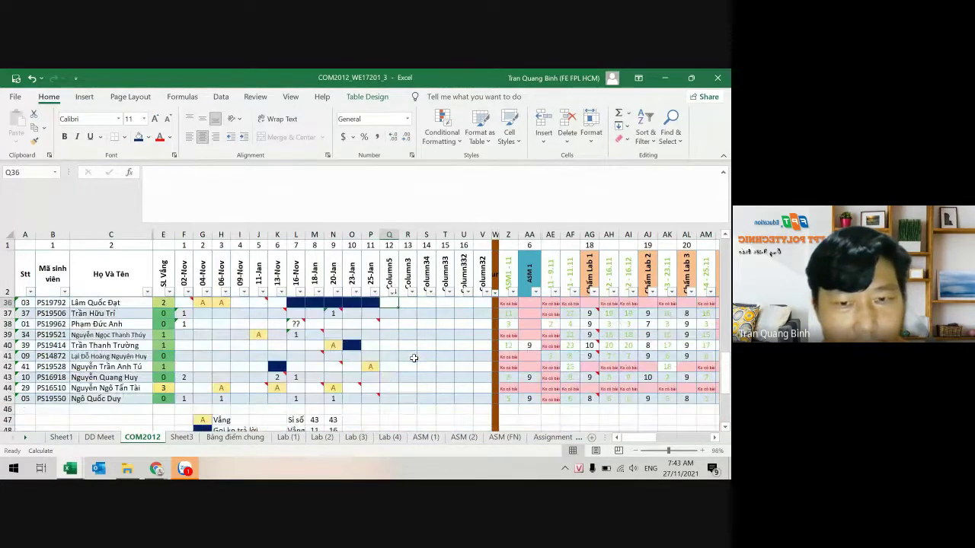
pyautogui.hotkey('alt', 'Tab')
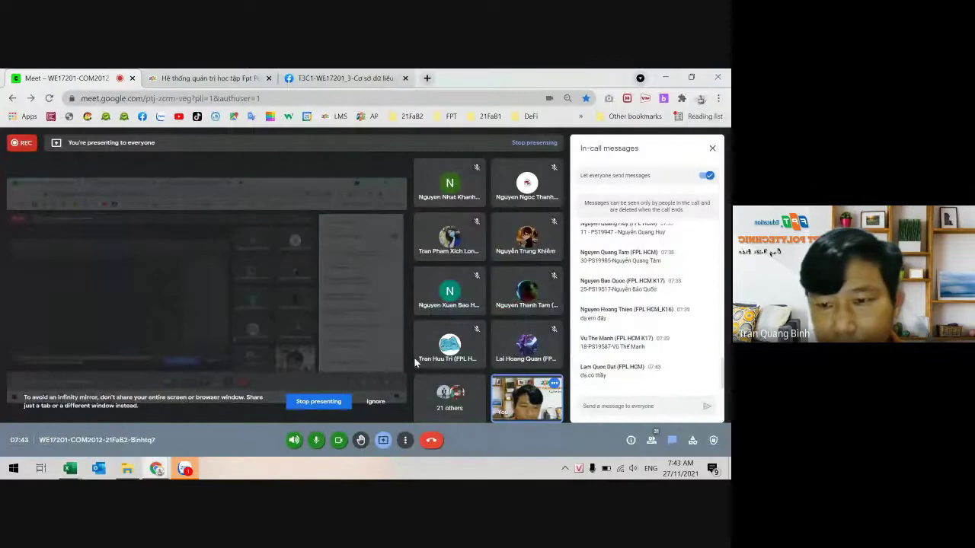
pyautogui.hotkey('alt', 'Tab')
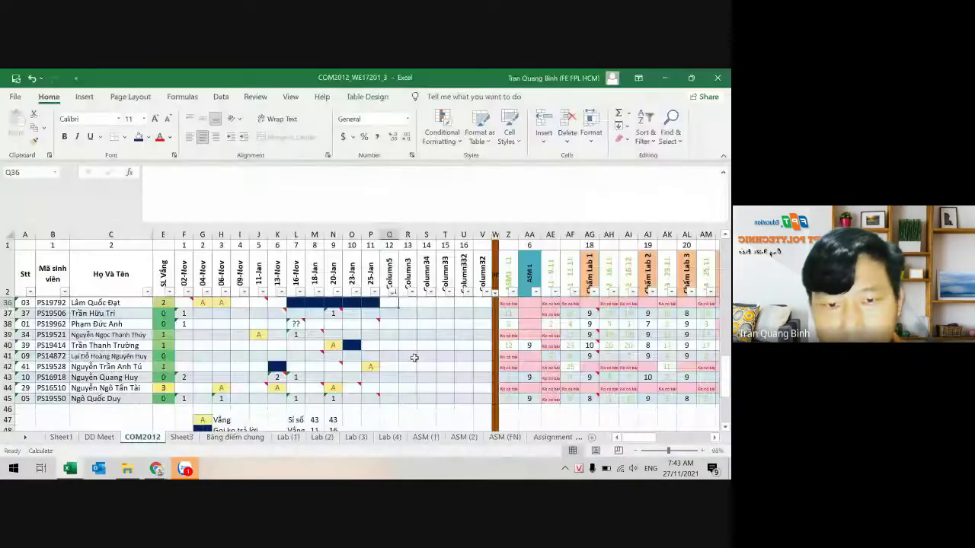
pyautogui.scroll(1, 414, 360)
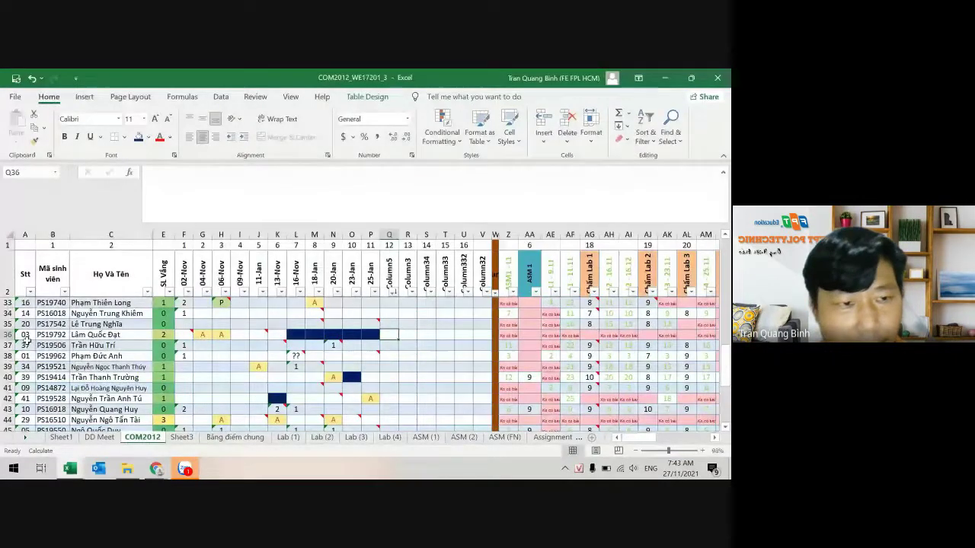
pyautogui.click(8, 334)
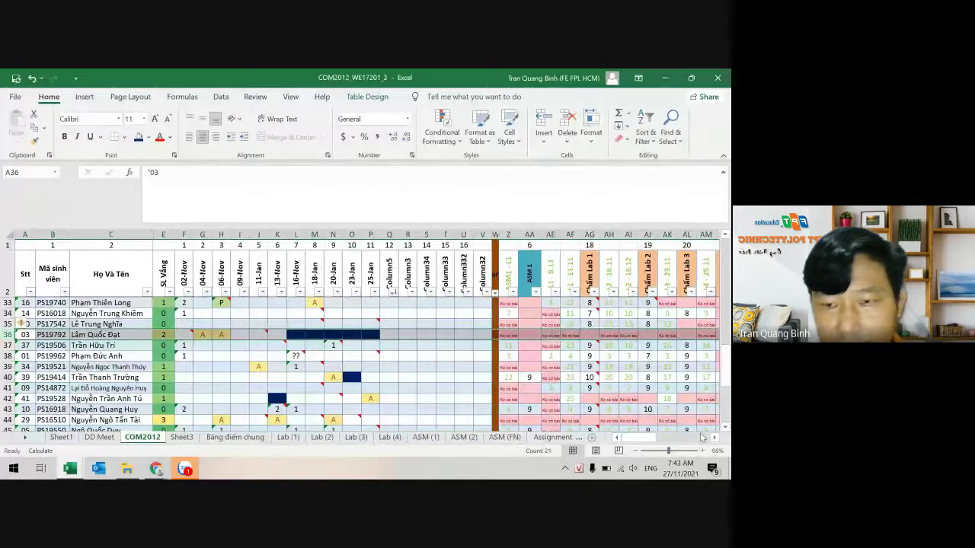
pyautogui.click(695, 440)
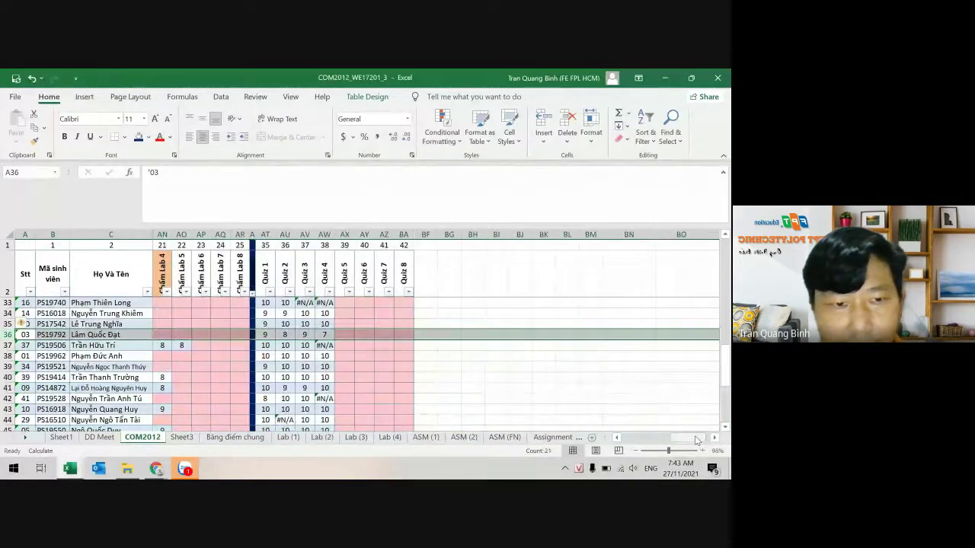
pyautogui.click(634, 442)
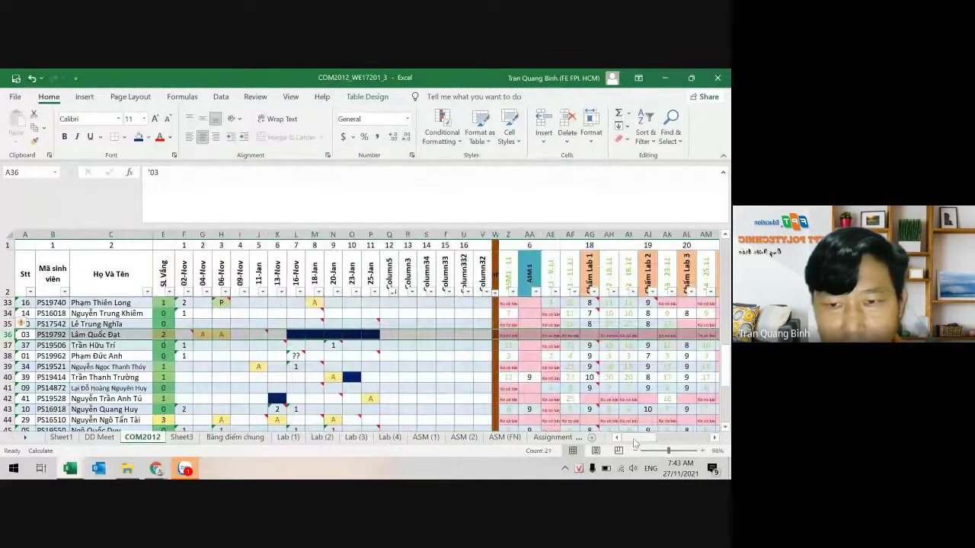
pyautogui.click(389, 334)
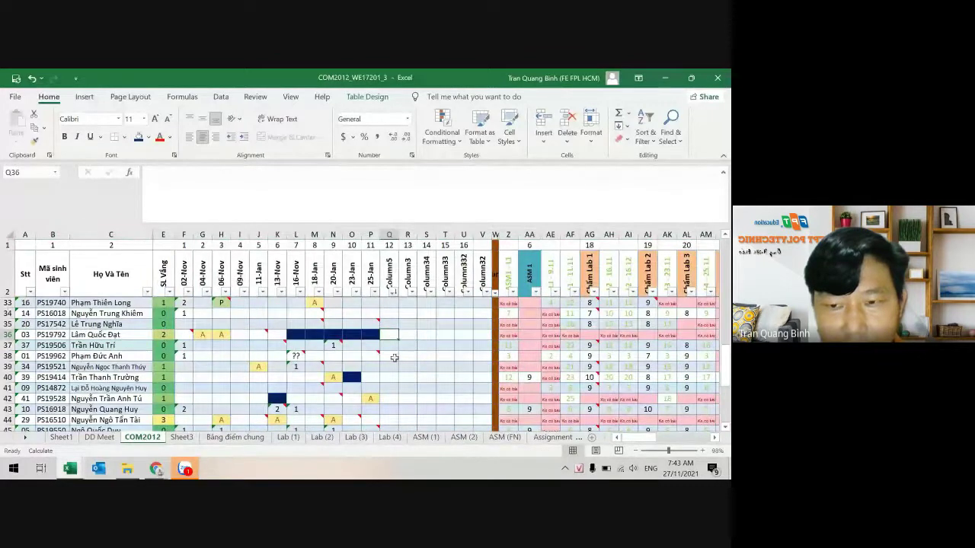
pyautogui.hotkey('alt', 'Tab')
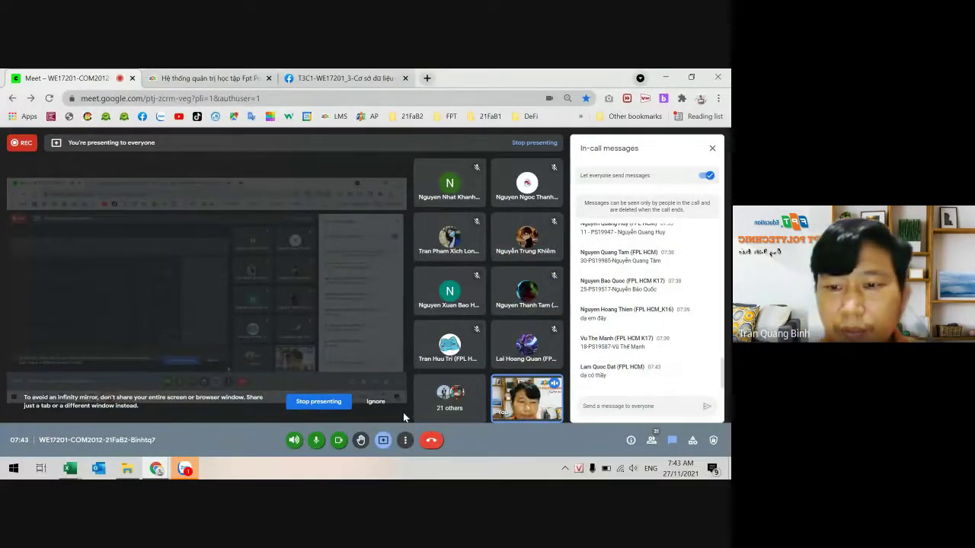
pyautogui.hotkey('alt', 'Tab')
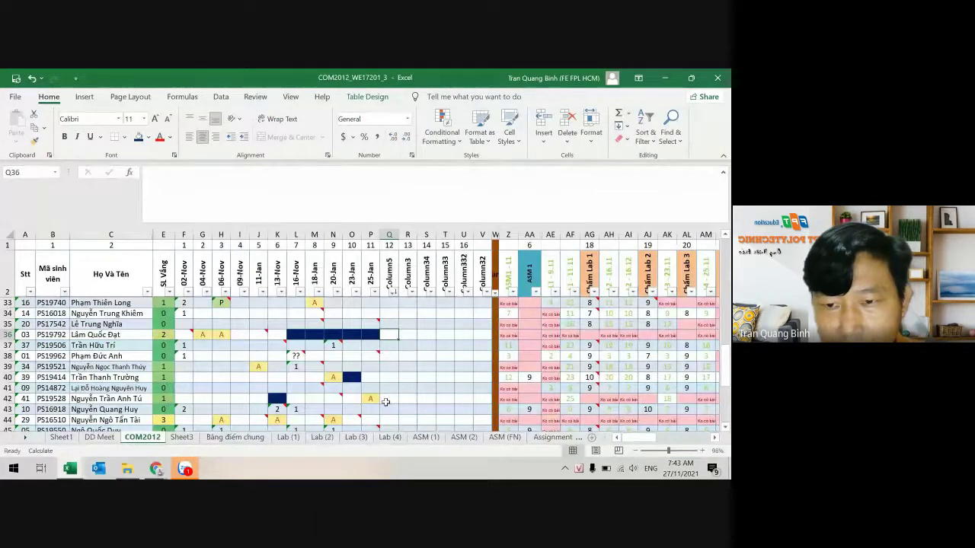
# - Examine the row 42 student's lab and quiz results, starting from attendance cell Q42
pyautogui.click(385, 401)
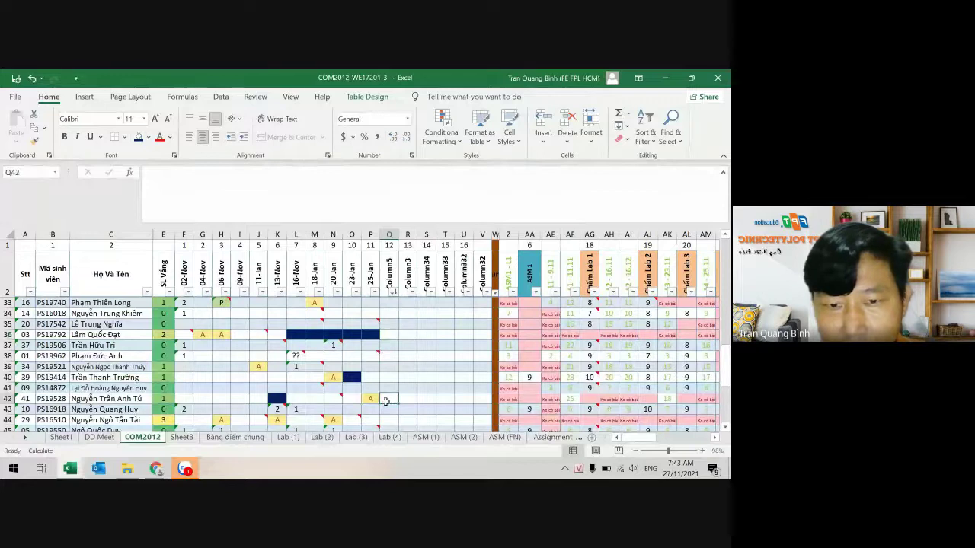
pyautogui.click(684, 437)
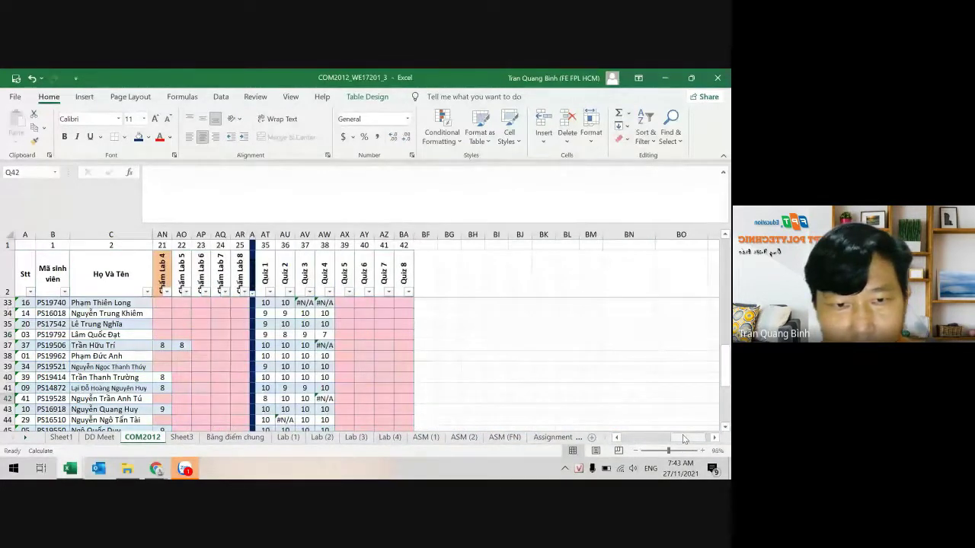
pyautogui.scroll(-2, 598, 359)
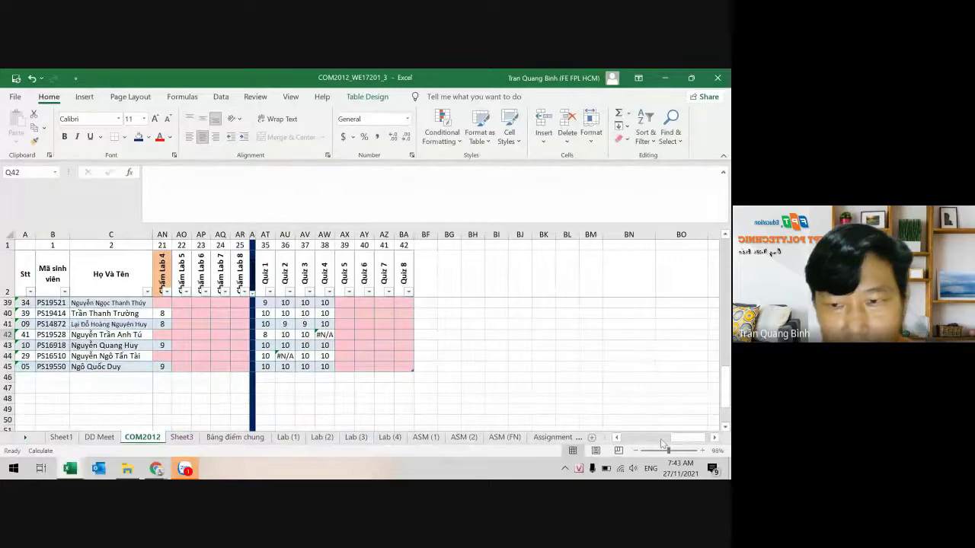
pyautogui.moveTo(670, 438); pyautogui.dragTo(636, 438)
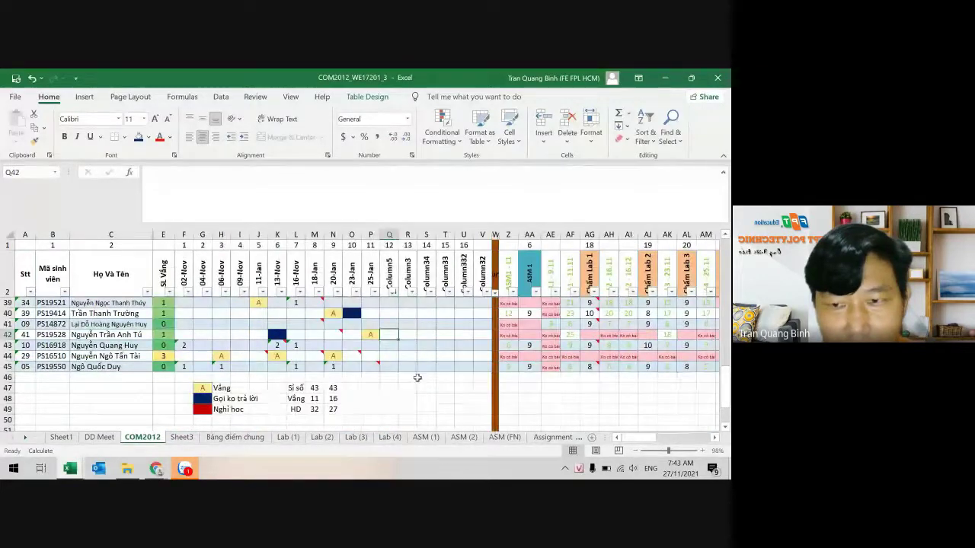
# - Examine the row 44 student's lab and quiz results, and check that student's presence in Google Meet
pyautogui.click(386, 356)
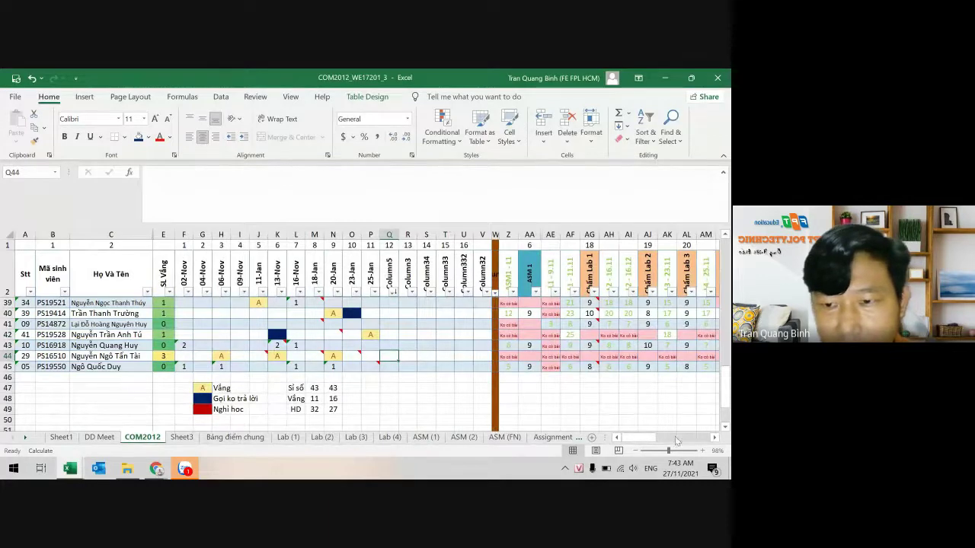
pyautogui.click(705, 440)
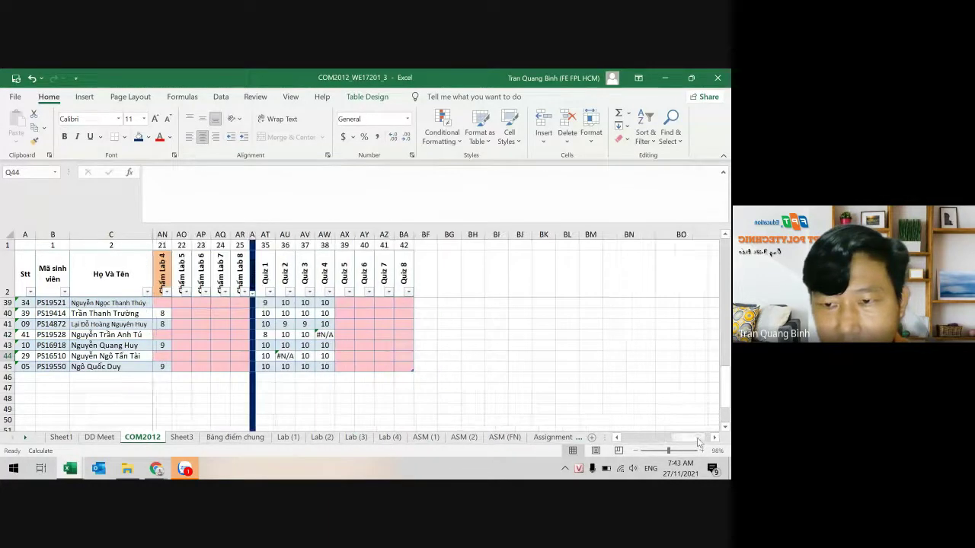
pyautogui.click(644, 443)
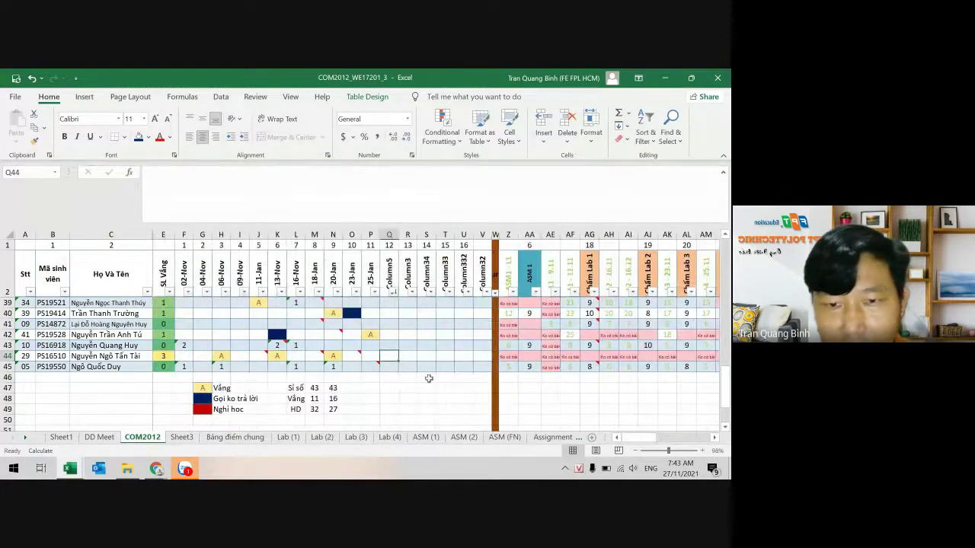
pyautogui.hotkey('alt', 'Tab')
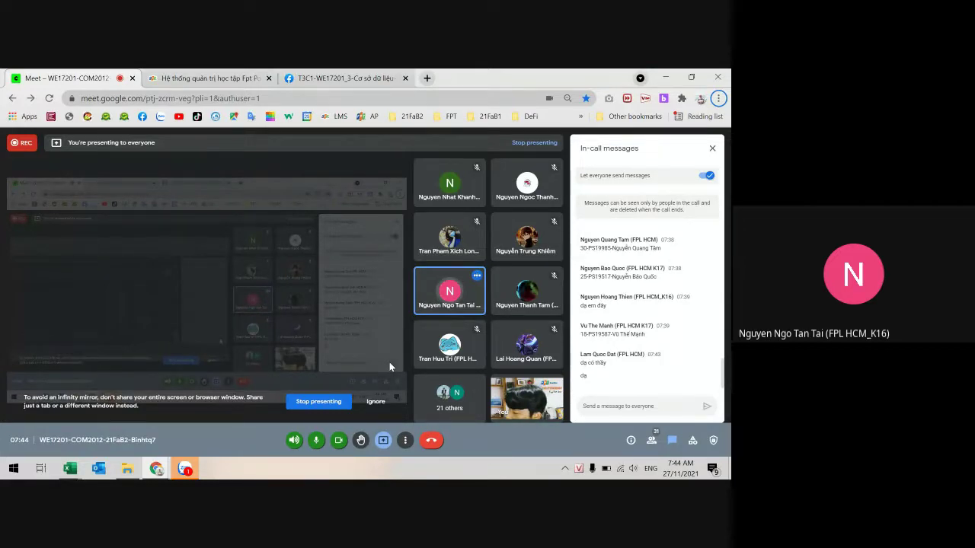
pyautogui.hotkey('alt', 'Tab')
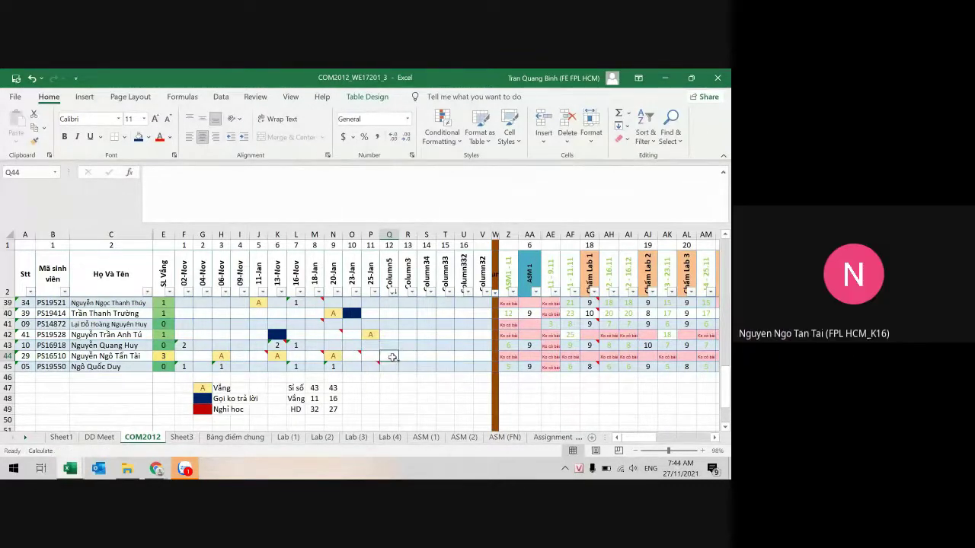
# - Add the note "Chưa tạo được bảng trong SQL" to attendance cell Q44
pyautogui.rightClick(392, 362)
pyautogui.click(428, 393)
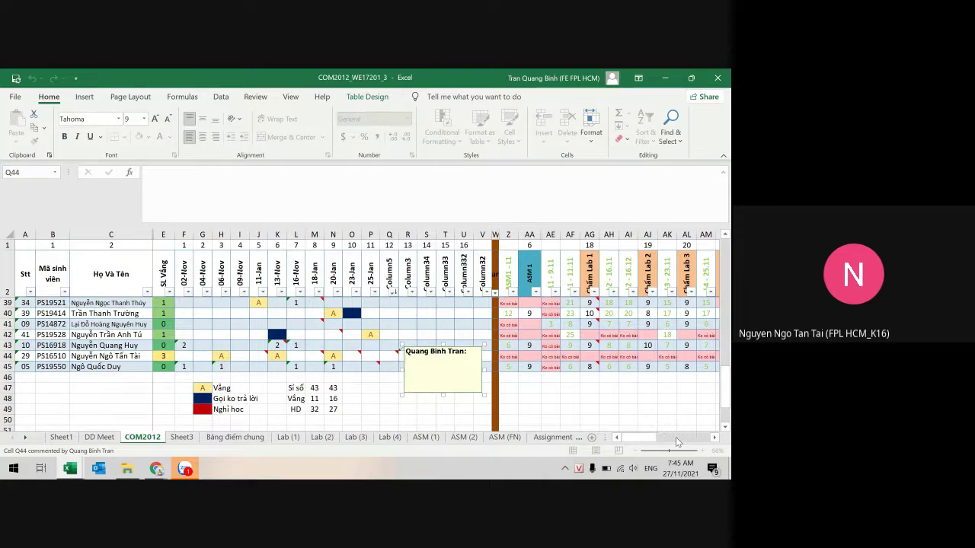
pyautogui.write('Chưa tạo được bang trong SQL')
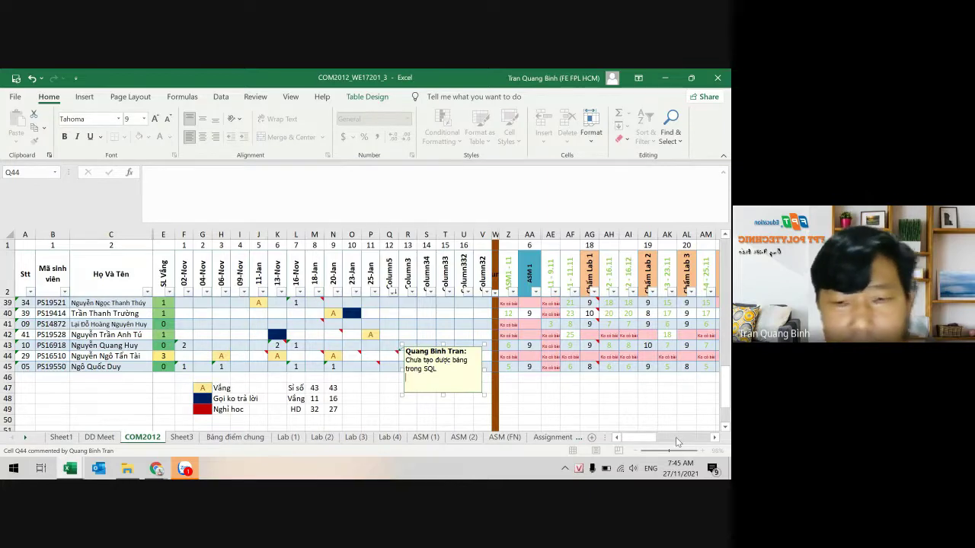
pyautogui.press('Return')
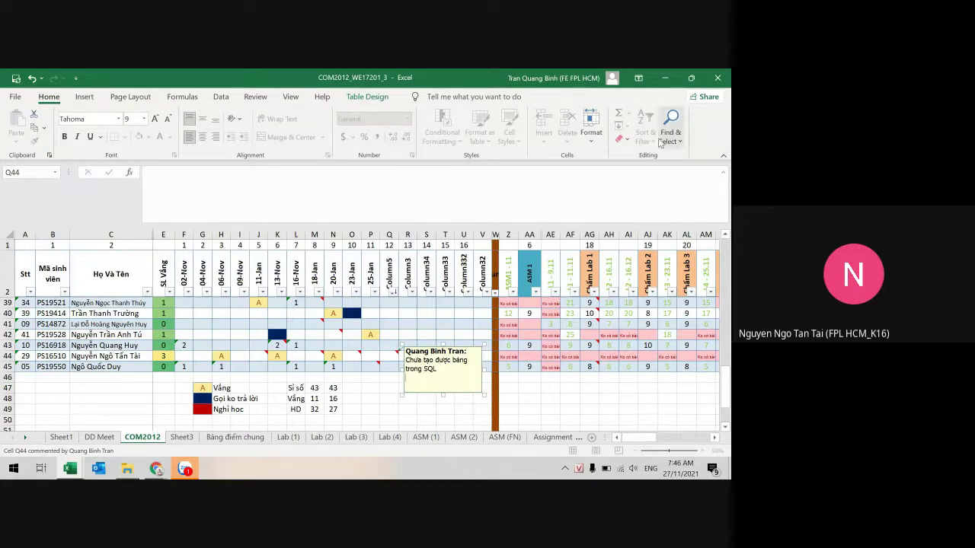
pyautogui.click(389, 401)
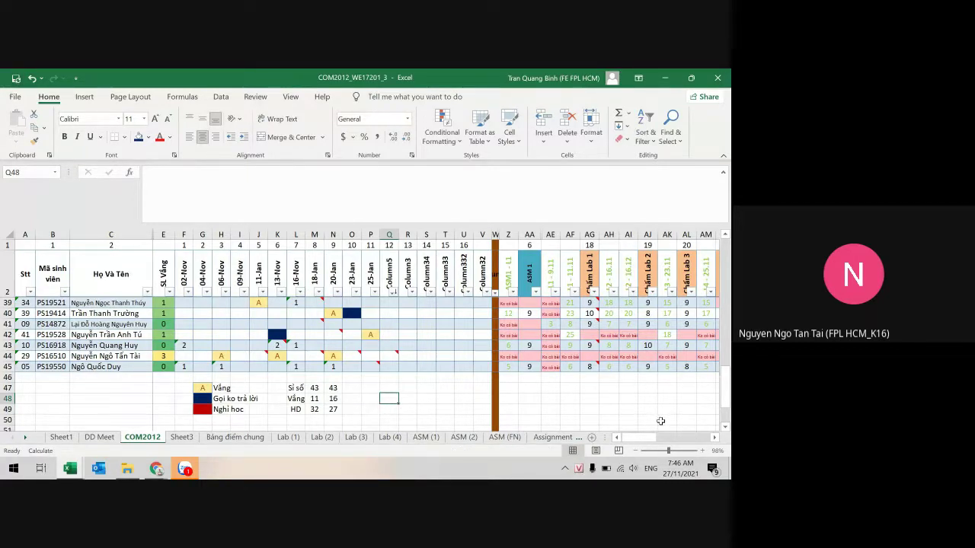
# - Examine the lab and quiz columns for the last students in the COM2012 sheet
pyautogui.click(715, 439)
pyautogui.click(716, 439)
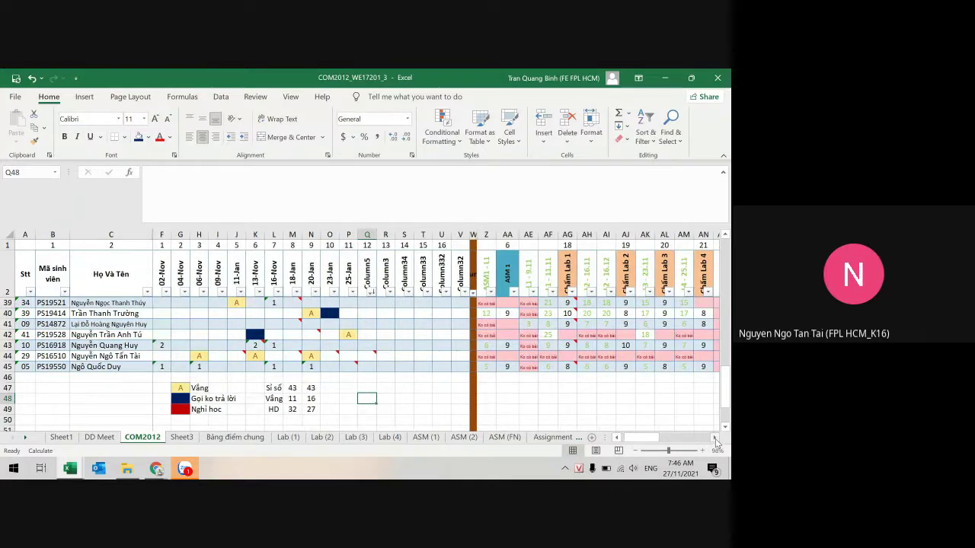
pyautogui.click(716, 439)
pyautogui.click(714, 438)
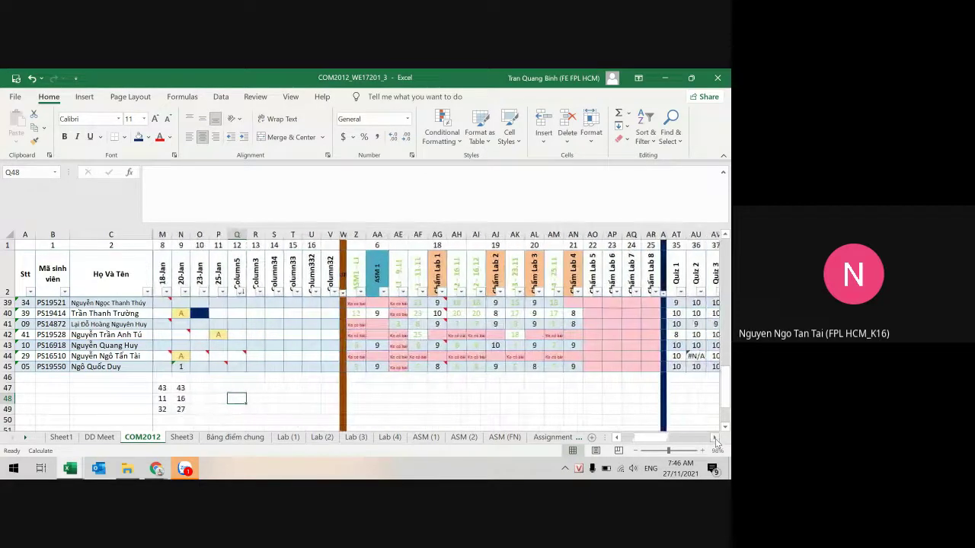
# - Switch to the class Facebook group in Chrome and examine both quiz result screenshots posted in the comments
pyautogui.moveTo(156, 469)
pyautogui.click(98, 429)
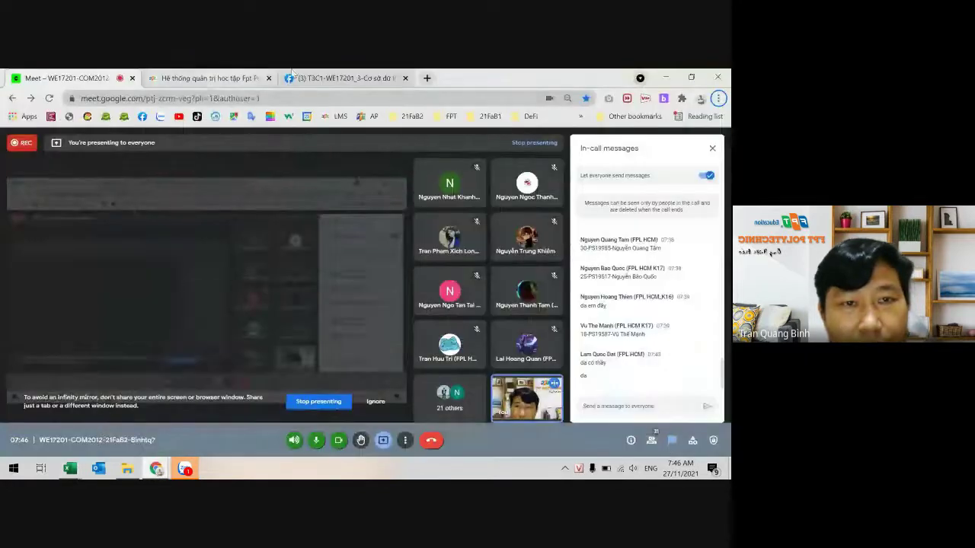
pyautogui.click(343, 78)
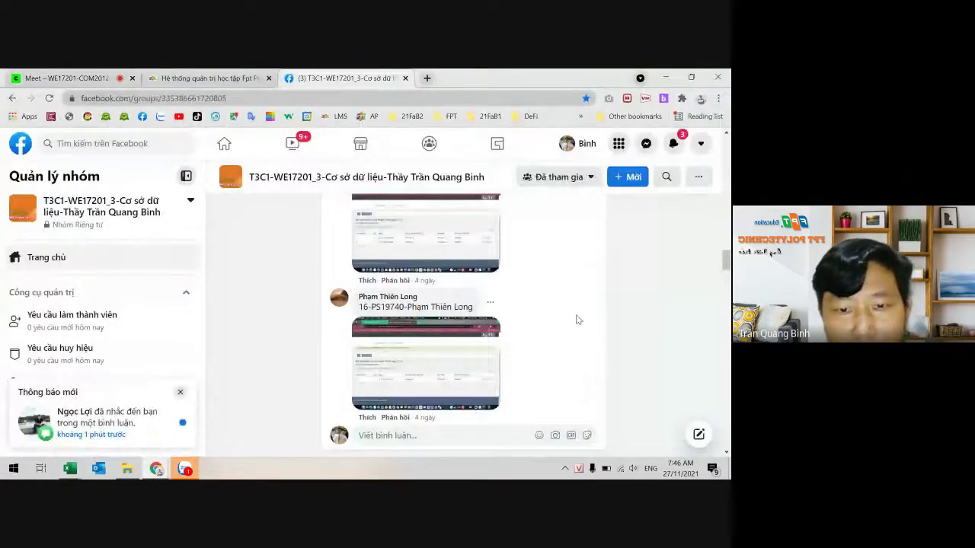
pyautogui.click(418, 381)
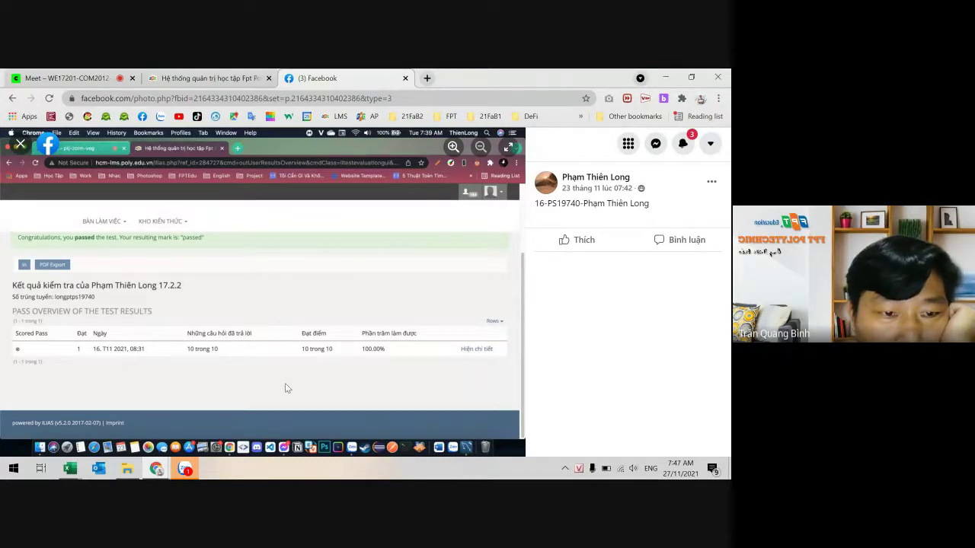
pyautogui.click(21, 144)
pyautogui.scroll(-1, 488, 297)
pyautogui.click(429, 299)
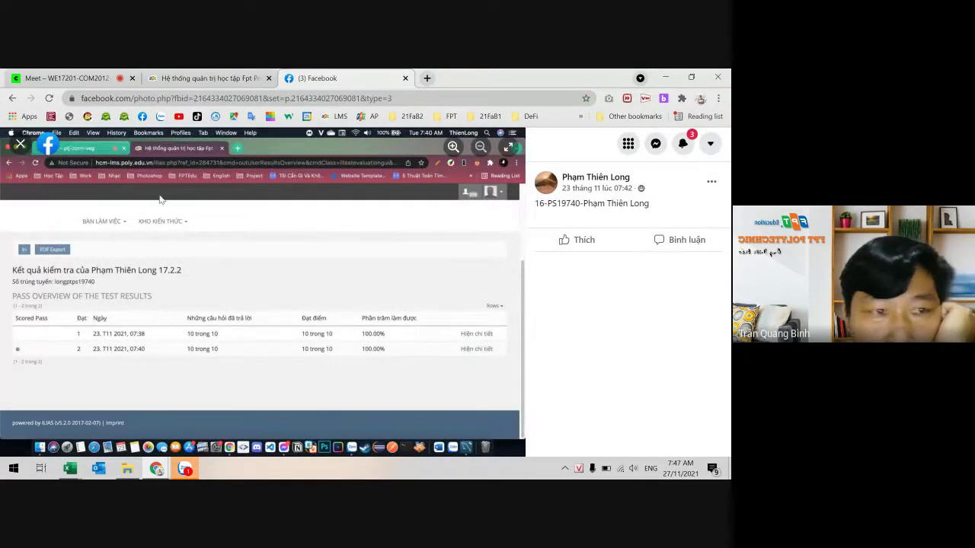
pyautogui.click(21, 144)
# - Recheck both quiz screenshots against the group post requesting supplementary Quiz 1, 2, 3 images
pyautogui.scroll(2, 545, 351)
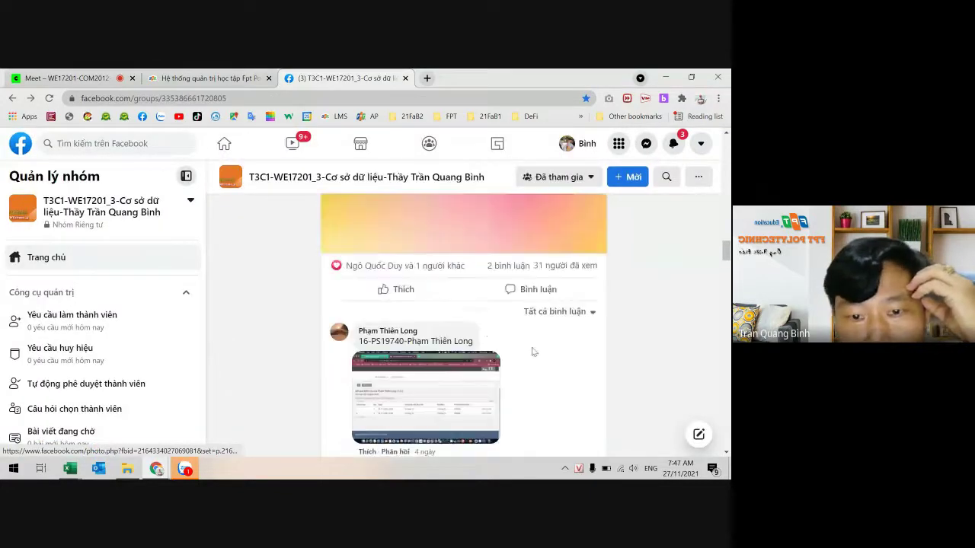
pyautogui.scroll(-2, 533, 352)
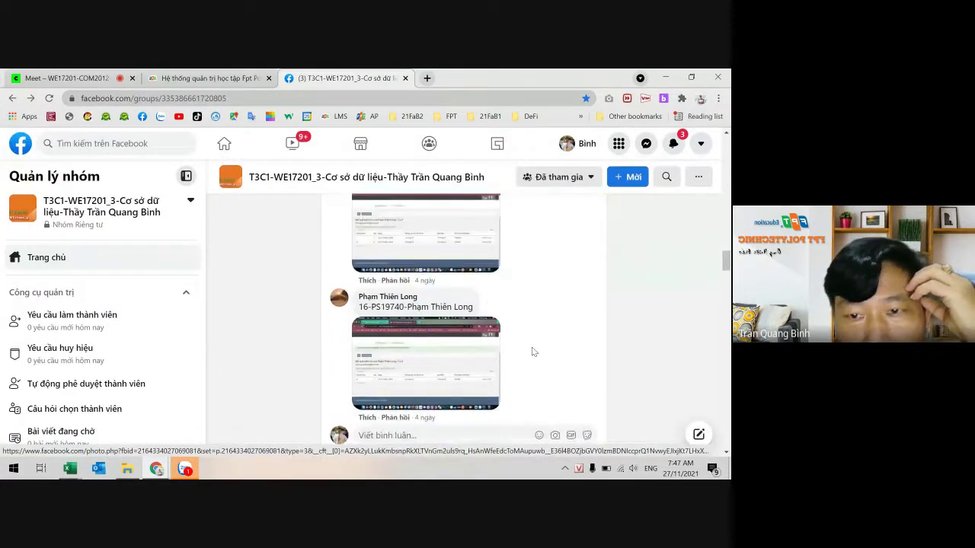
pyautogui.scroll(3, 533, 352)
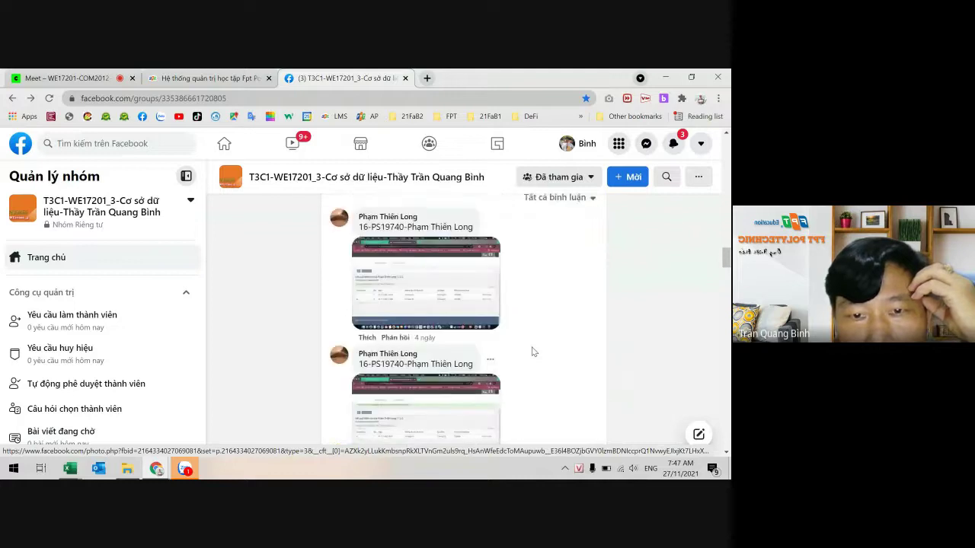
pyautogui.scroll(1, 533, 352)
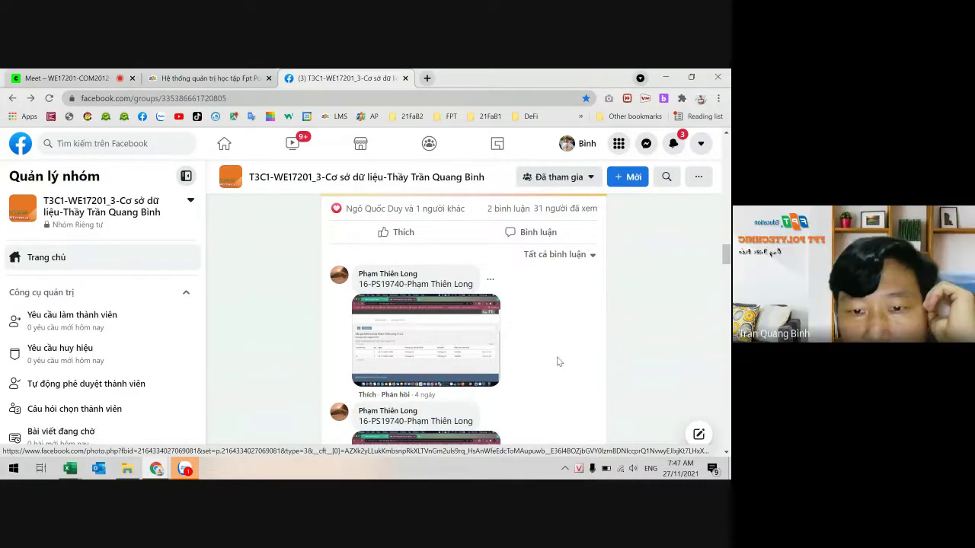
pyautogui.click(426, 340)
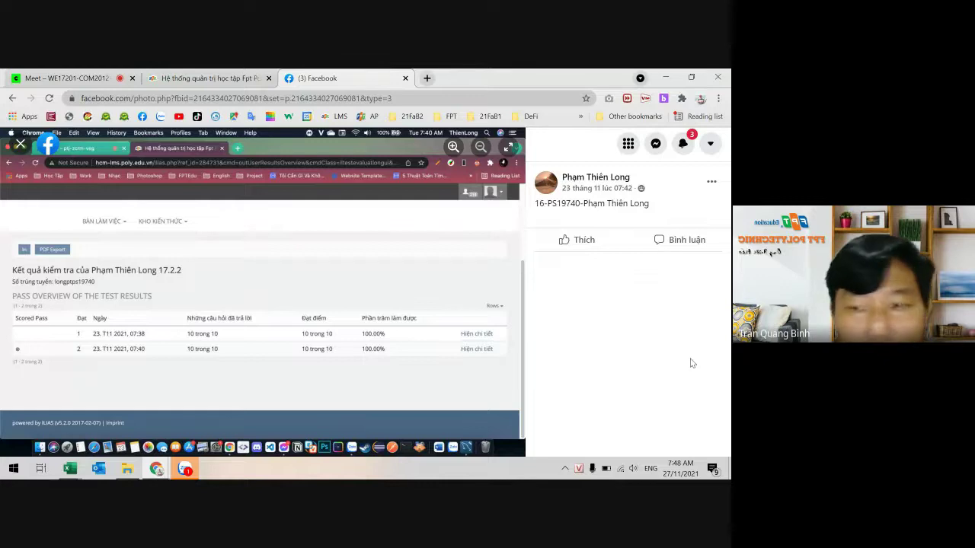
pyautogui.click(20, 144)
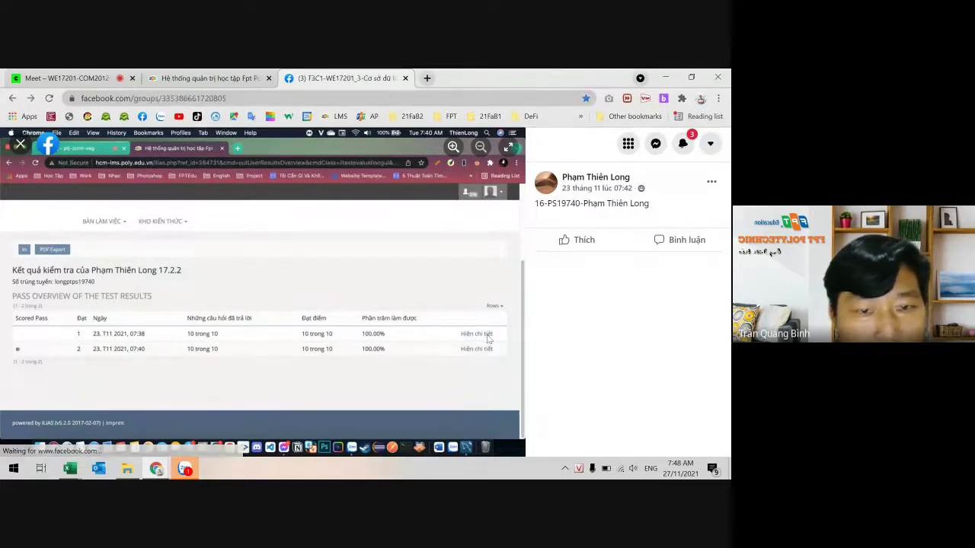
pyautogui.scroll(-2, 599, 390)
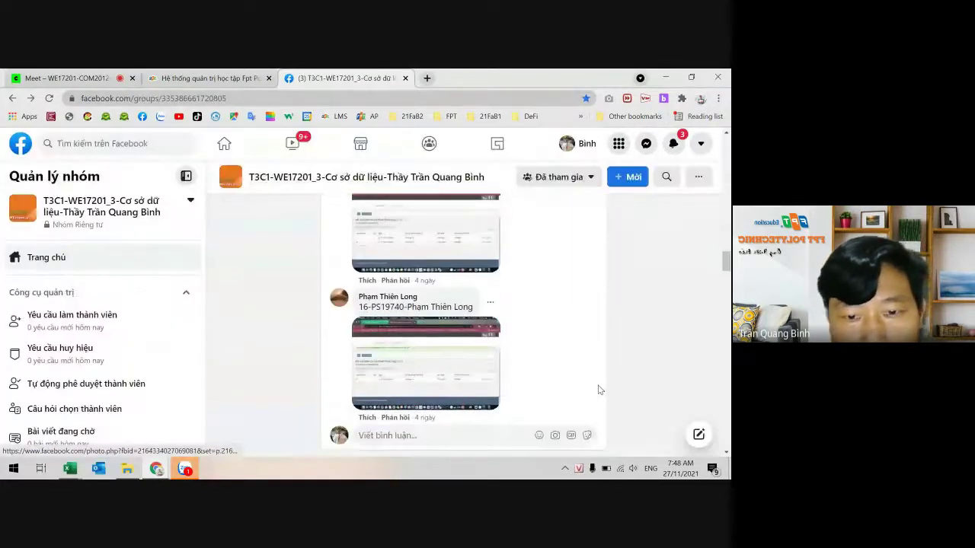
pyautogui.click(358, 371)
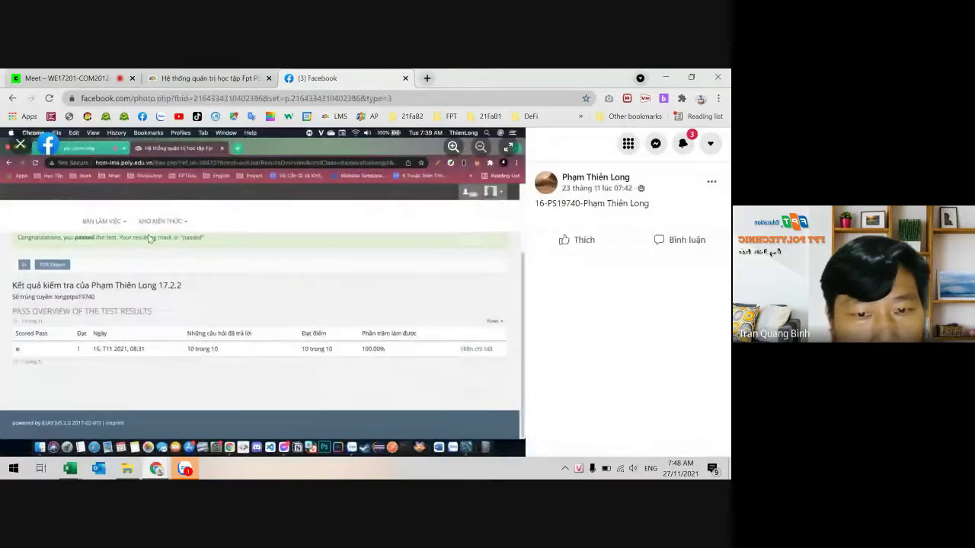
pyautogui.click(19, 144)
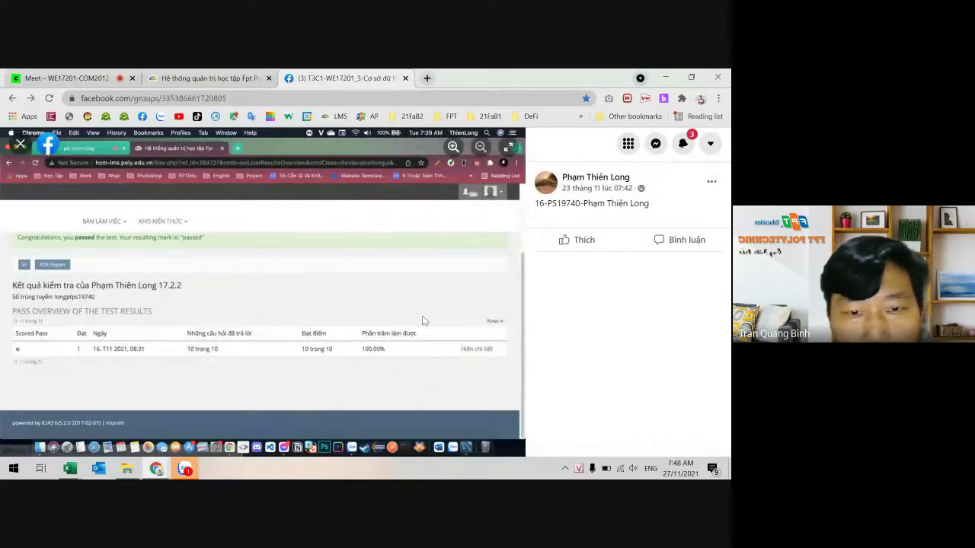
pyautogui.scroll(2, 551, 348)
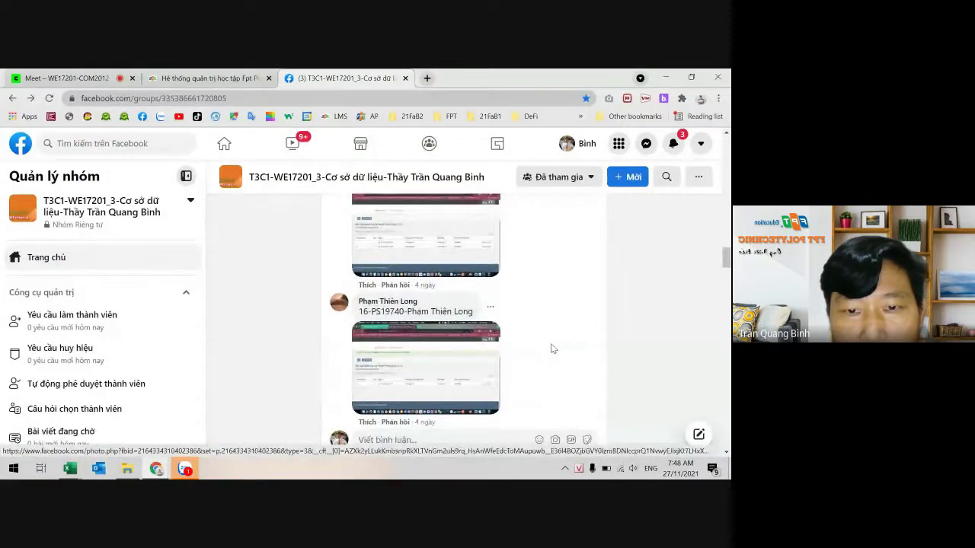
pyautogui.scroll(4, 552, 348)
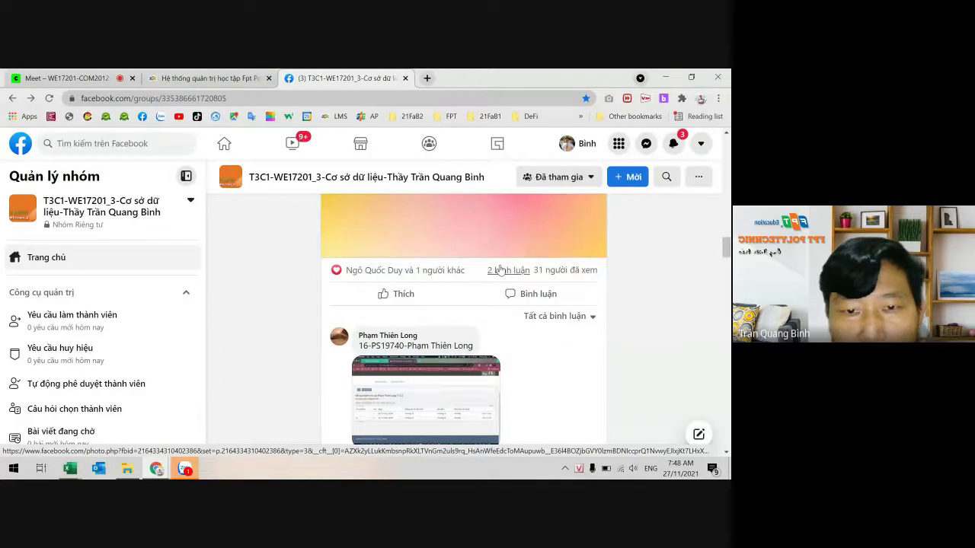
pyautogui.scroll(3, 408, 350)
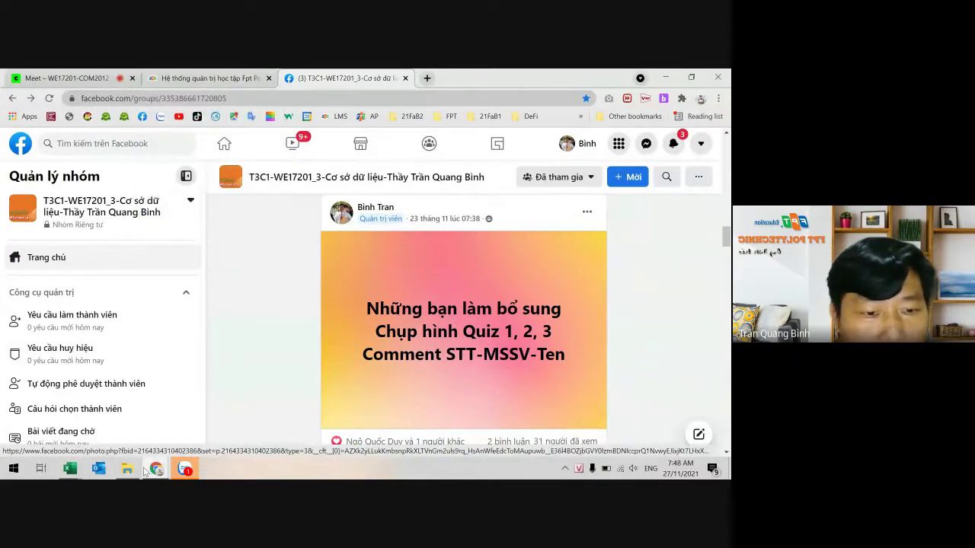
# - Return to the COM2012 sheet in Excel and inspect the row 44 student's Quiz 2 result in cell AU44
pyautogui.moveTo(69, 467)
pyautogui.click(73, 438)
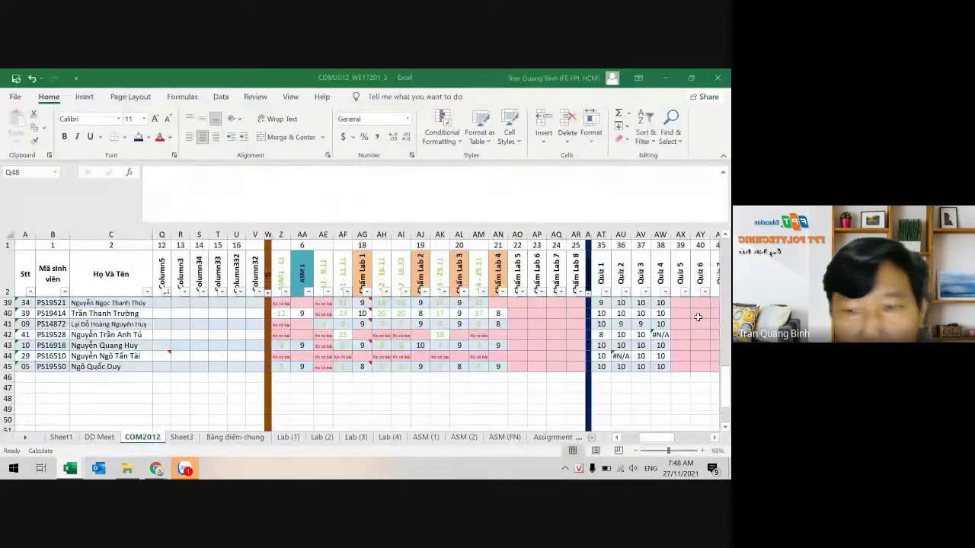
pyautogui.click(716, 440)
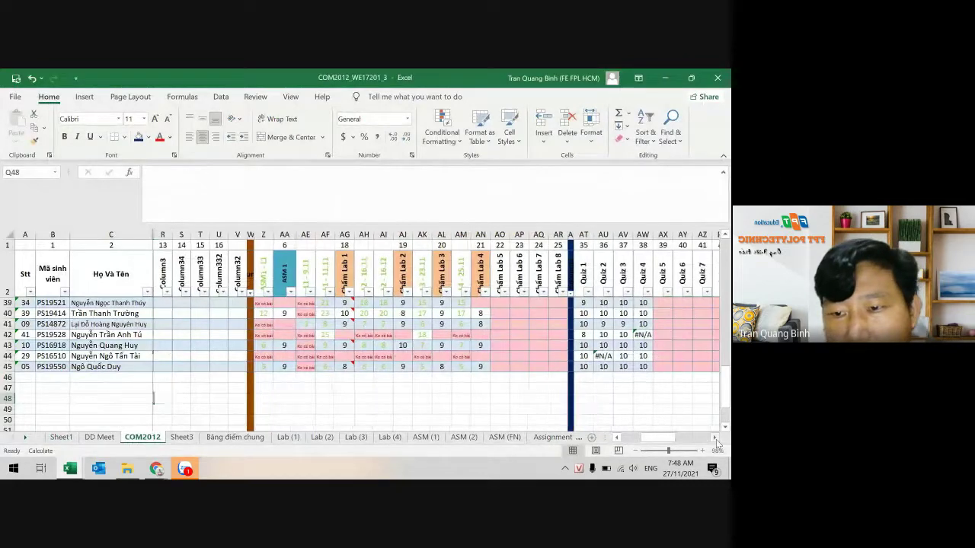
pyautogui.moveTo(716, 440); pyautogui.dragTo(716, 439)
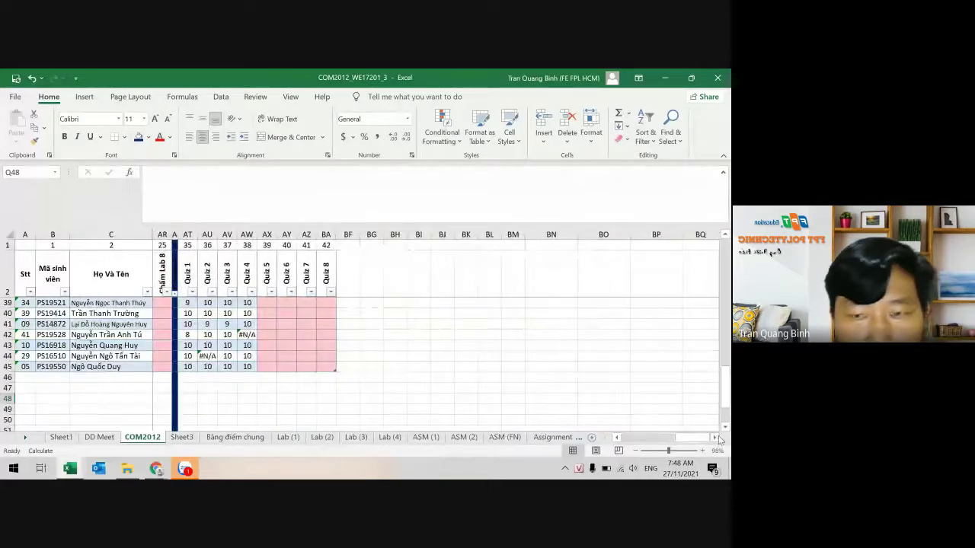
pyautogui.click(716, 438)
pyautogui.click(185, 356)
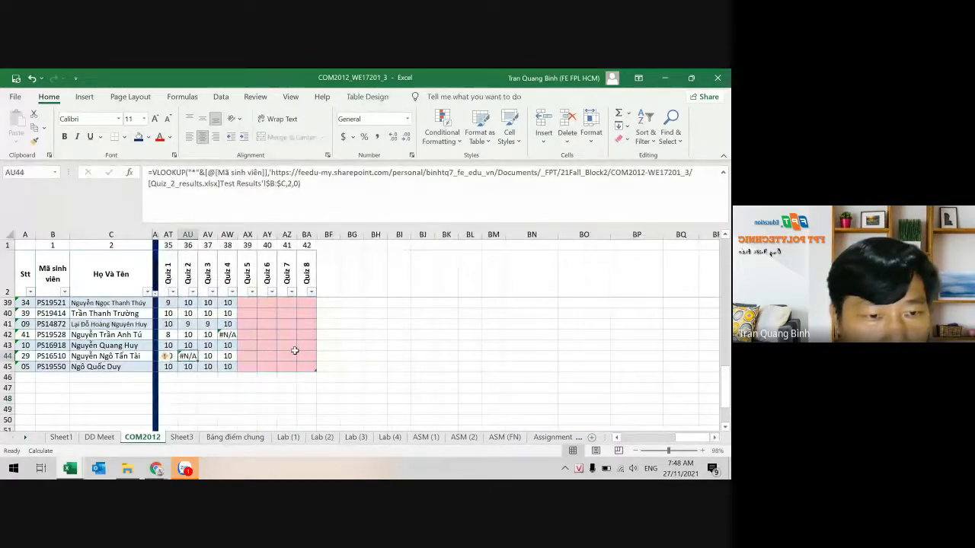
# - Review the missing quiz results higher up the sheet, inspecting cells AT30, AU29:AV29 and AV27
pyautogui.scroll(1, 294, 350)
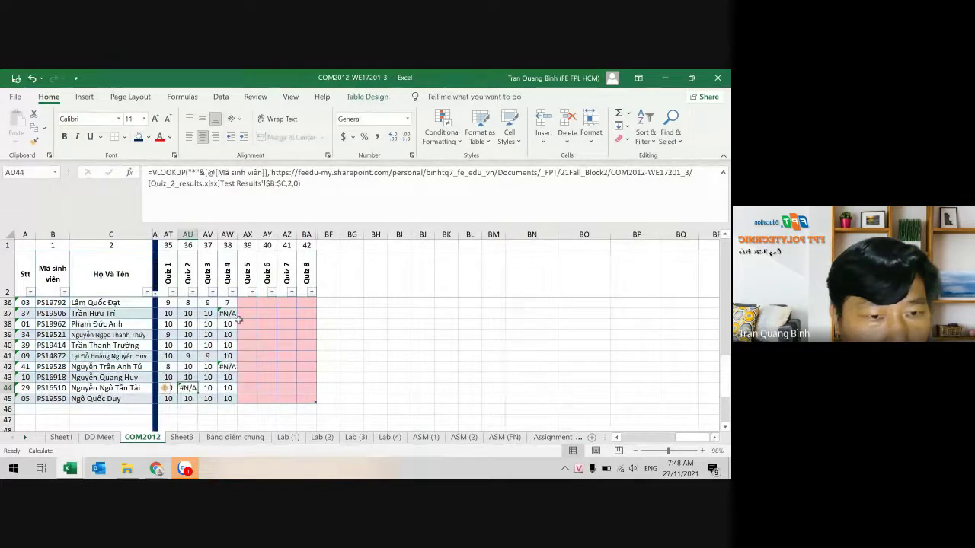
pyautogui.scroll(3, 296, 355)
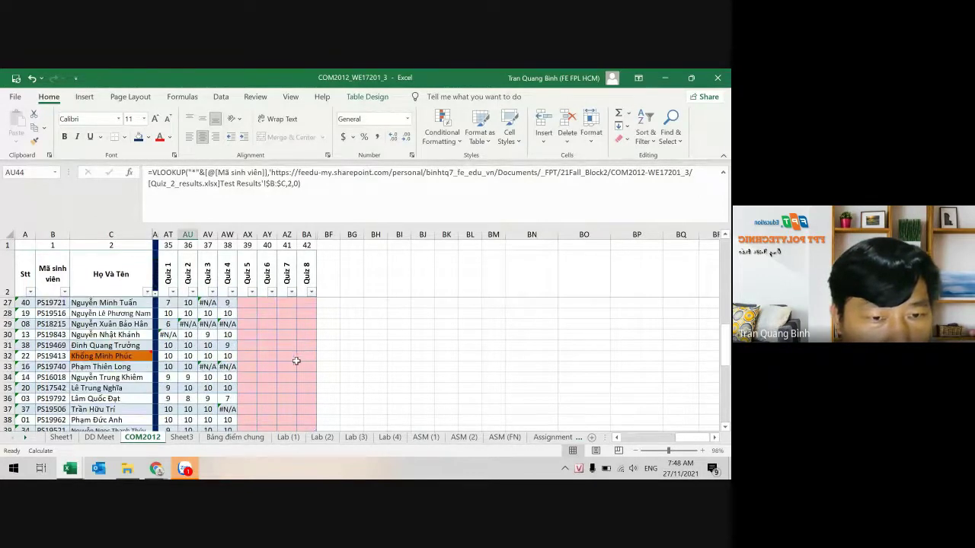
pyautogui.click(169, 335)
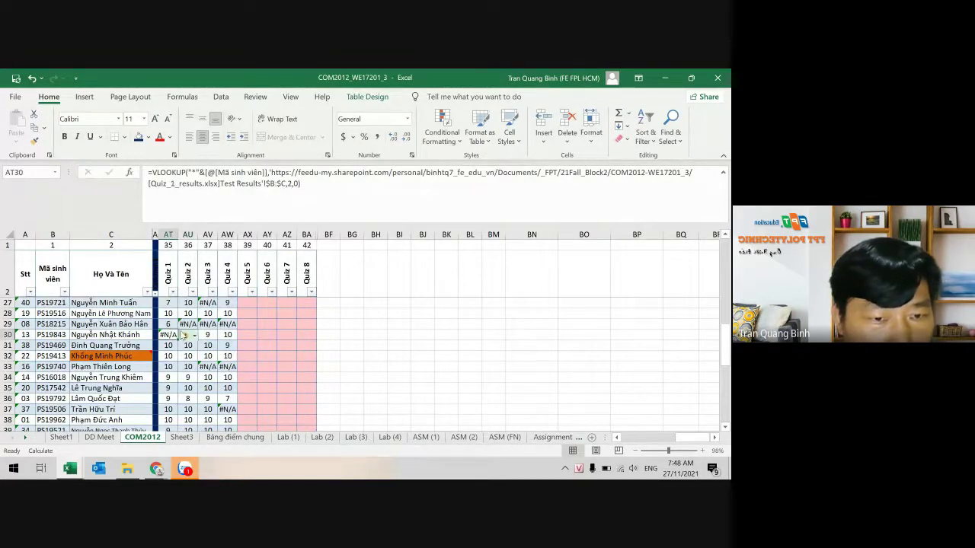
pyautogui.click(187, 324)
pyautogui.moveTo(192, 324); pyautogui.dragTo(208, 325)
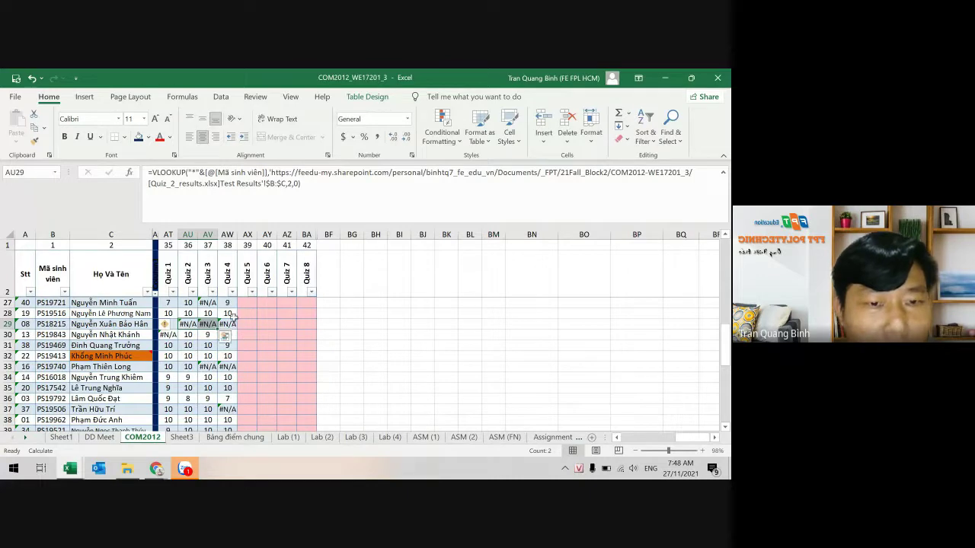
pyautogui.scroll(1, 276, 335)
pyautogui.click(213, 335)
pyautogui.scroll(3, 279, 347)
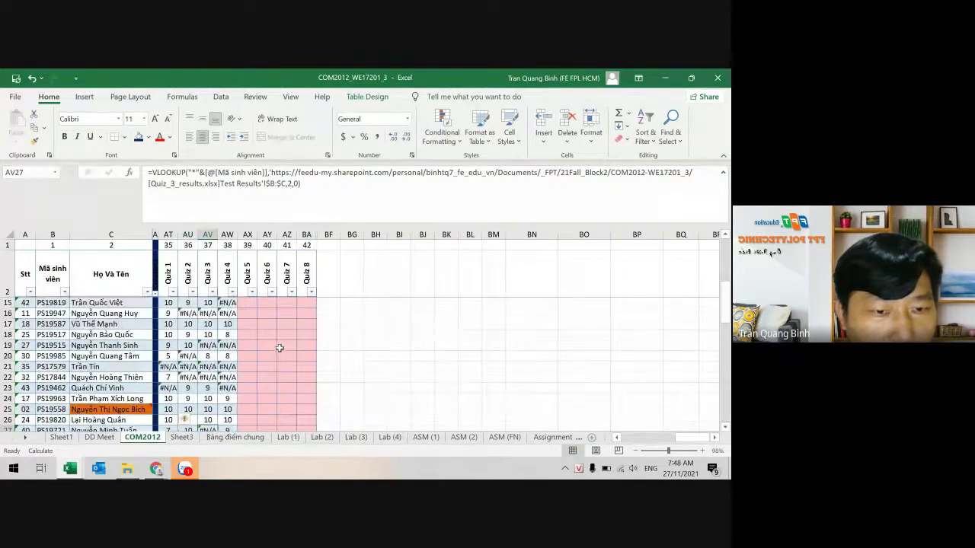
# - Examine the row 21 student's Quiz 1 to Quiz 4 results in AT21:AW21 alongside that student's attendance
pyautogui.moveTo(189, 378); pyautogui.dragTo(227, 367)
pyautogui.click(629, 438)
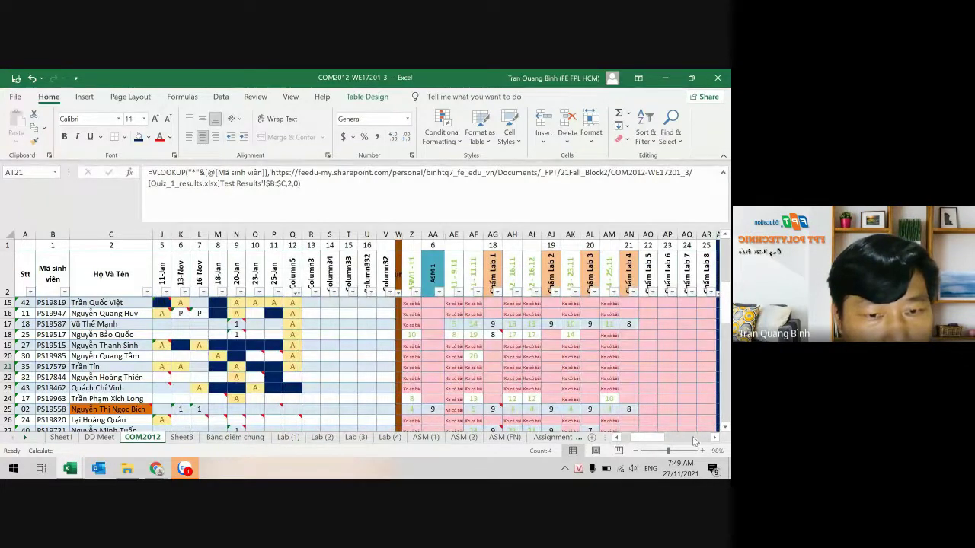
pyautogui.click(699, 440)
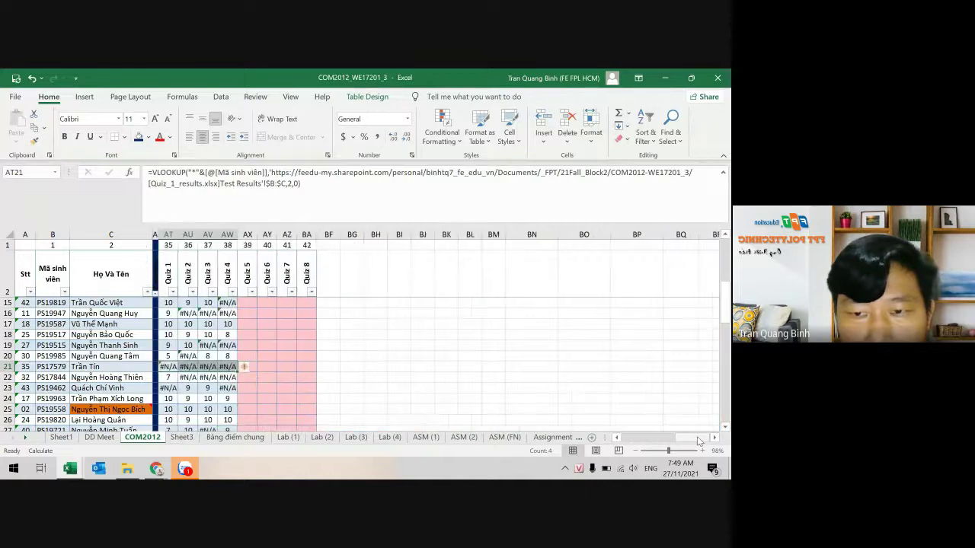
# - Examine the quiz results, attendance and lab marks of the first students in the sheet, from row 3 down
pyautogui.scroll(4, 252, 348)
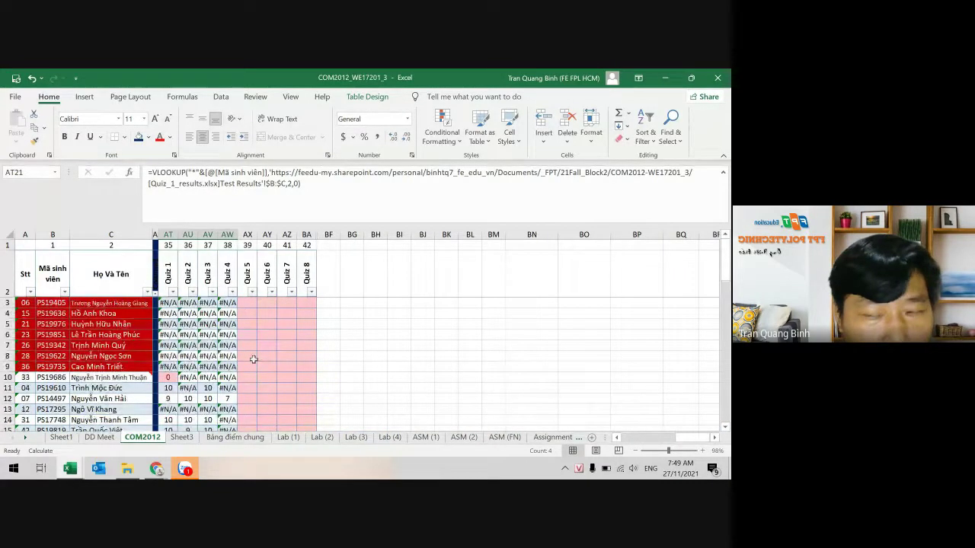
pyautogui.click(653, 438)
pyautogui.hscroll(-1, 654, 437)
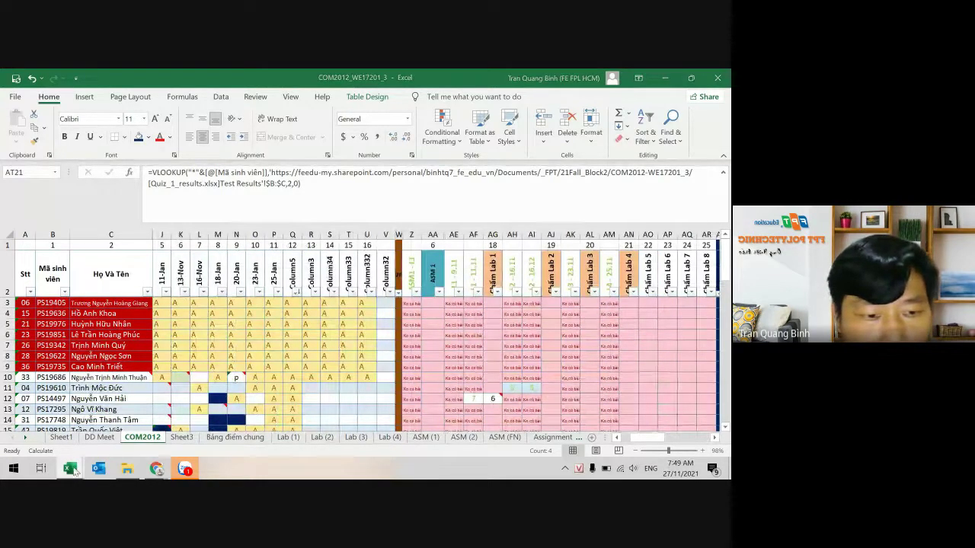
# - Switch to the Google Meet call in Chrome and copy the whole page text, including the in-call messages
pyautogui.moveTo(156, 469)
pyautogui.click(239, 412)
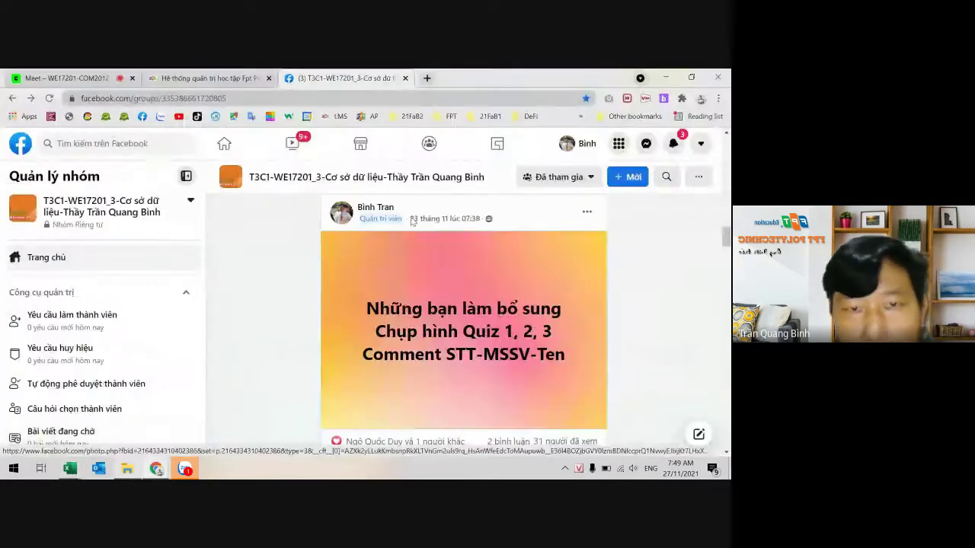
pyautogui.click(57, 74)
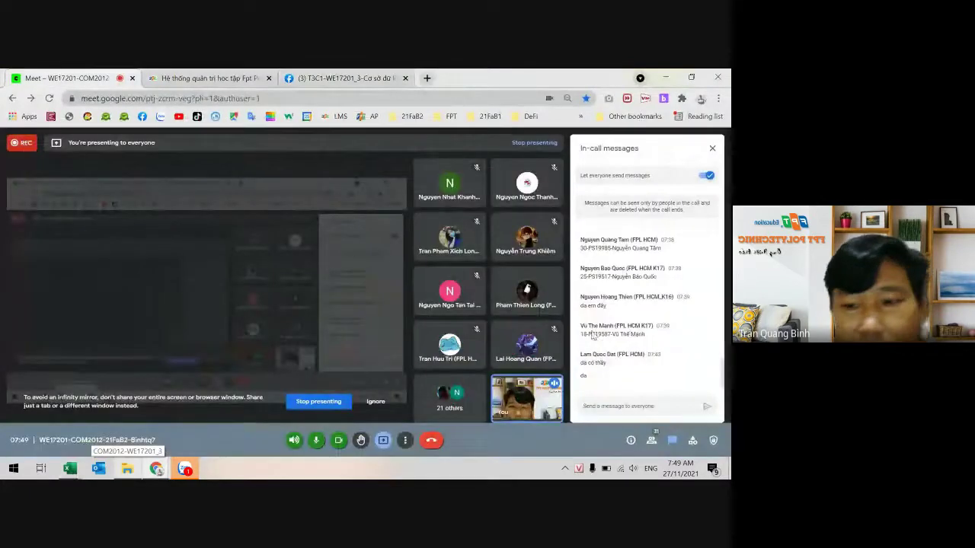
pyautogui.hotkey('ctrl', 'a')
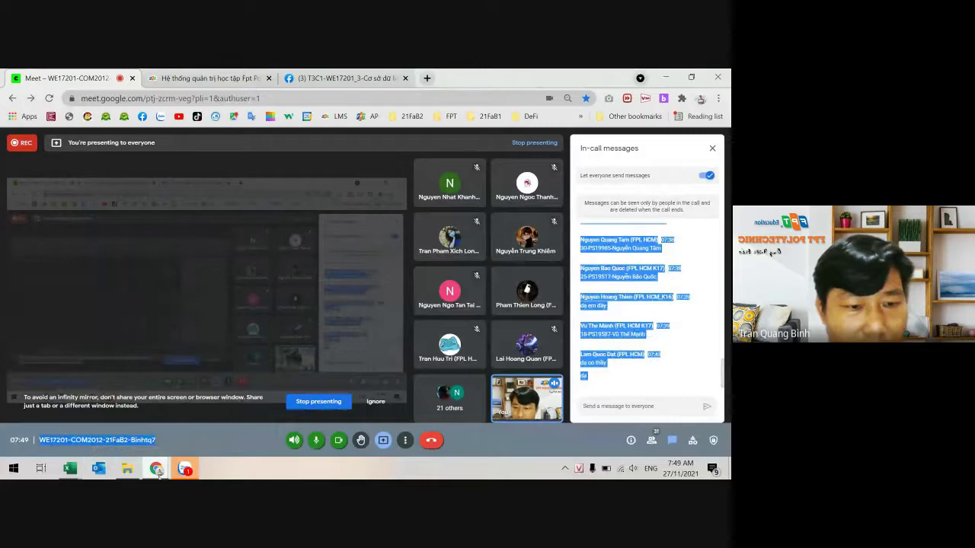
# - Paste the copied Meet messages into the 27-Nov column of the DD Meet sheet in Excel, starting at cell L3
pyautogui.moveTo(69, 469)
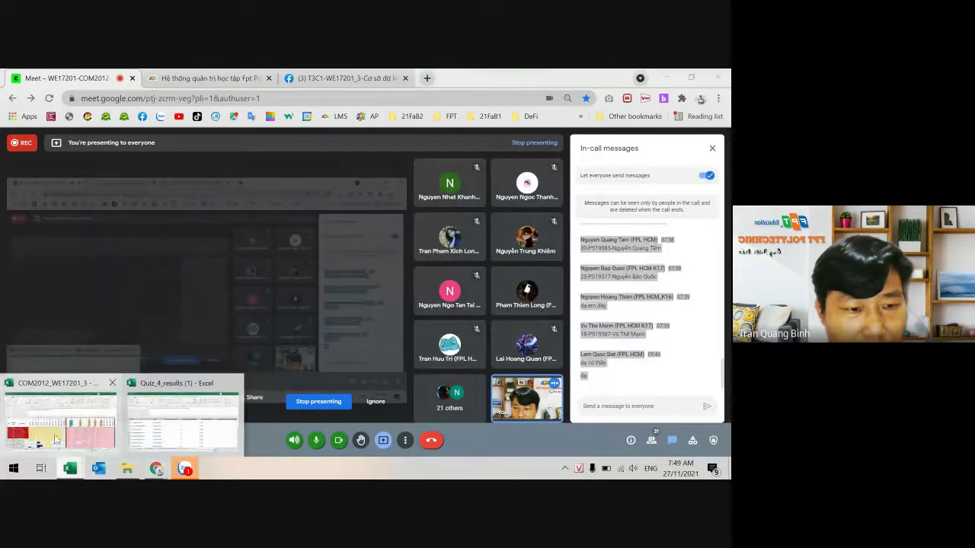
pyautogui.click(72, 411)
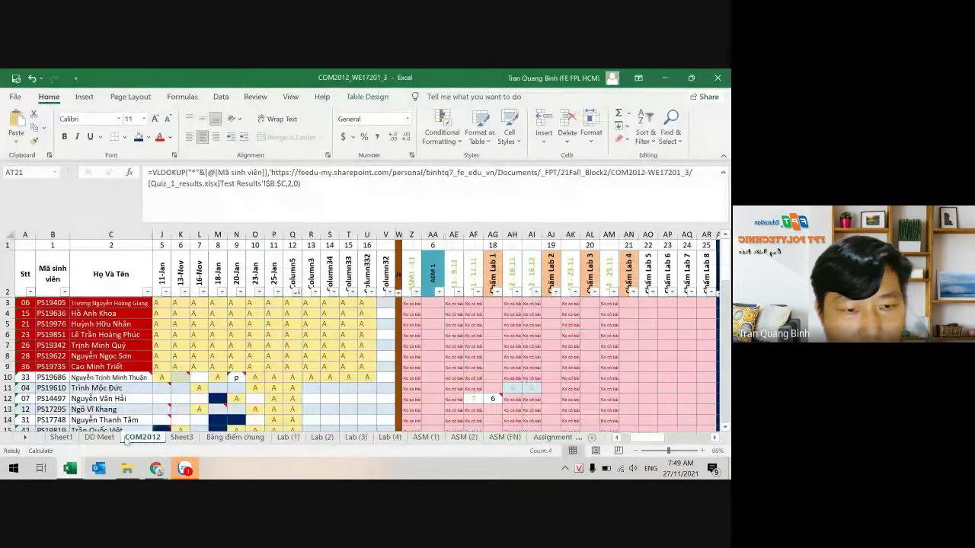
pyautogui.click(99, 437)
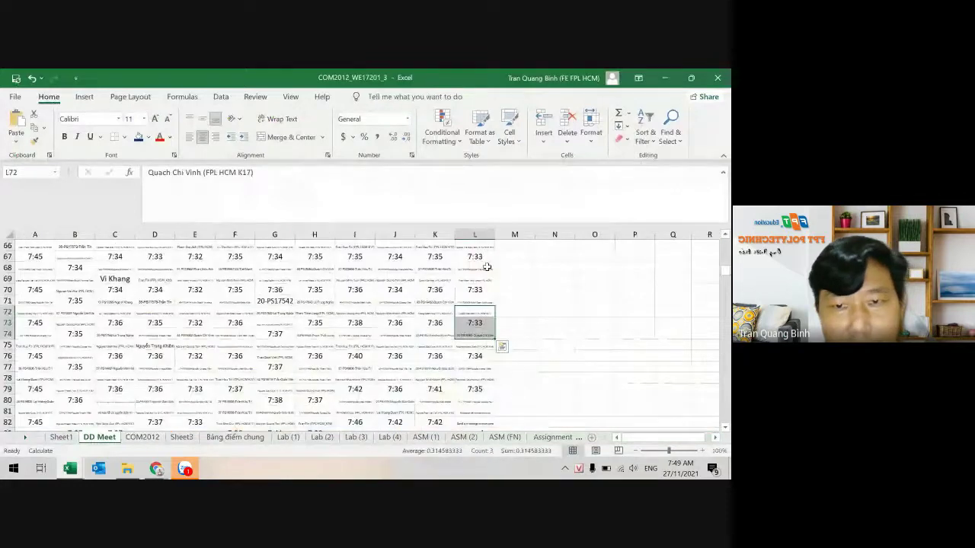
pyautogui.scroll(18, 488, 331)
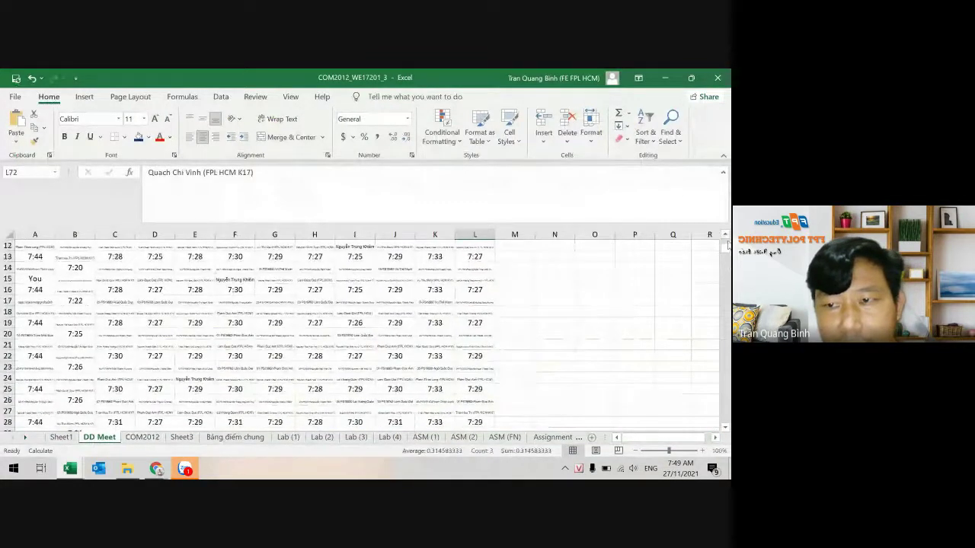
pyautogui.scroll(4, 728, 245)
pyautogui.click(468, 265)
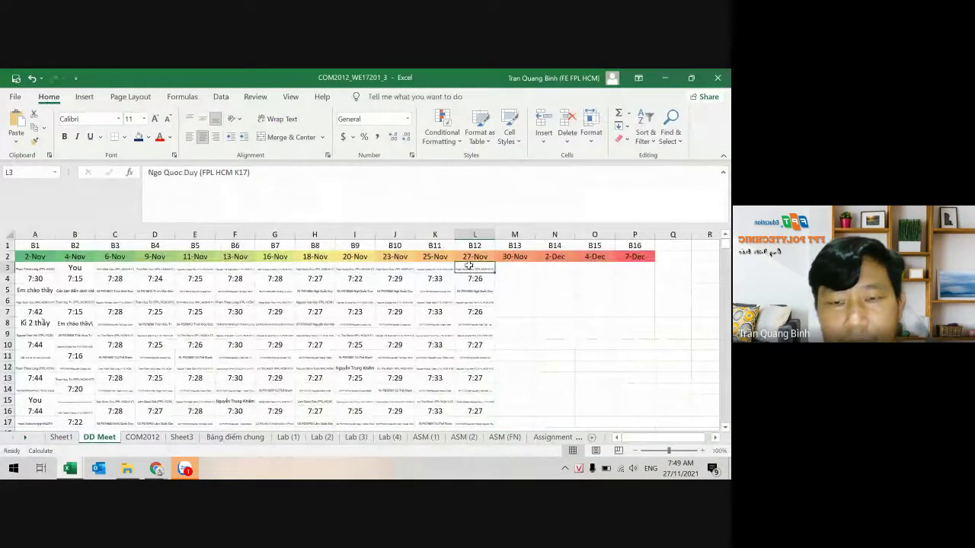
pyautogui.rightClick(469, 265)
pyautogui.click(513, 218)
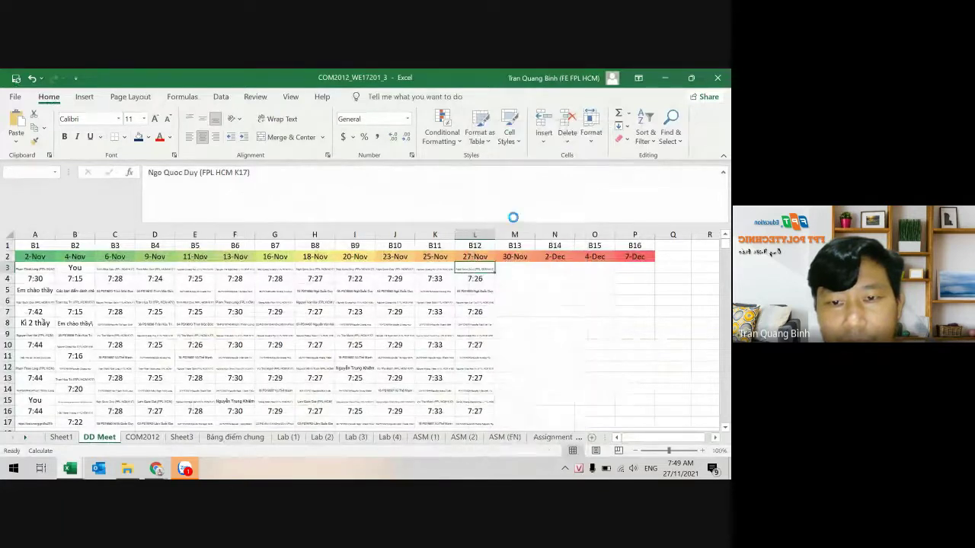
pyautogui.click(473, 270)
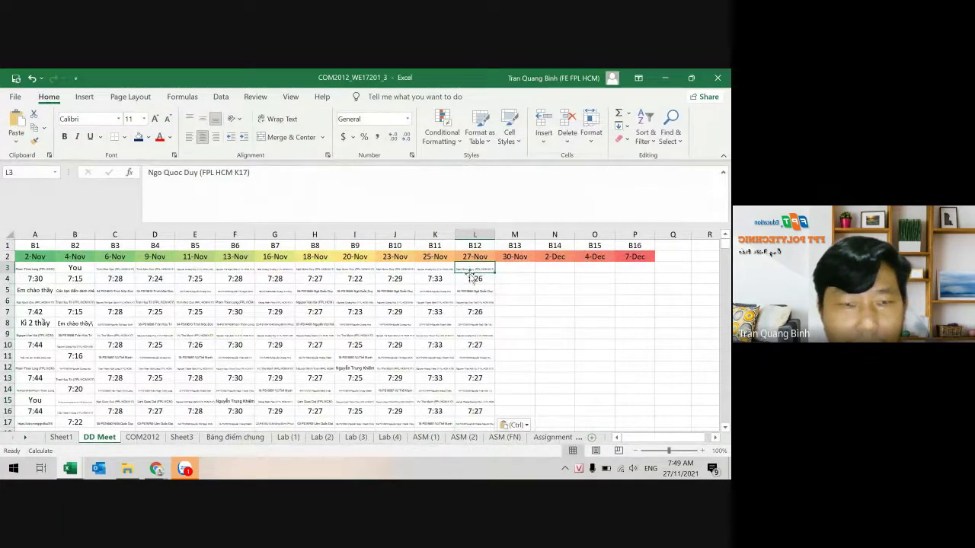
# - Return to the COM2012 sheet and check the session 12 attendance entries in column Q down to cell Q22
pyautogui.click(141, 437)
pyautogui.scroll(-2, 406, 361)
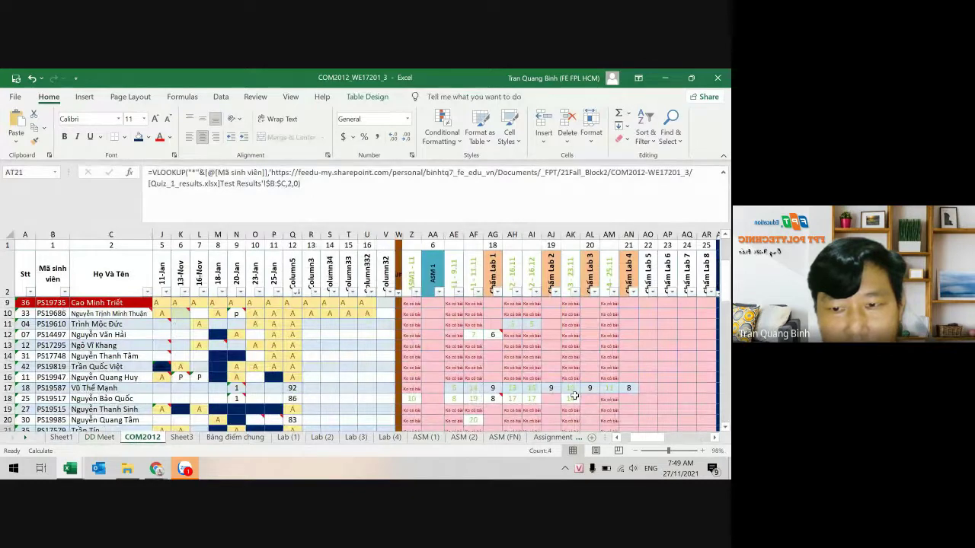
pyautogui.scroll(-3, 574, 396)
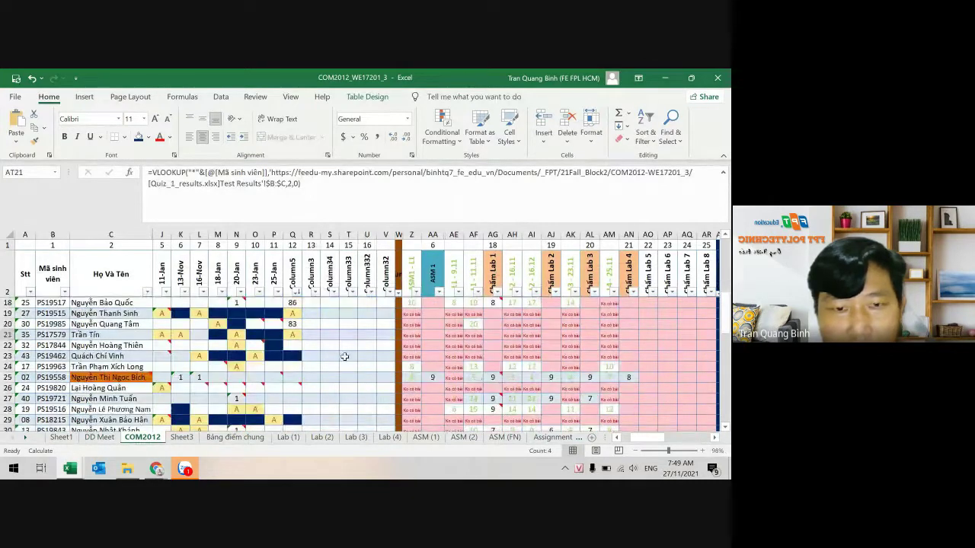
pyautogui.click(294, 346)
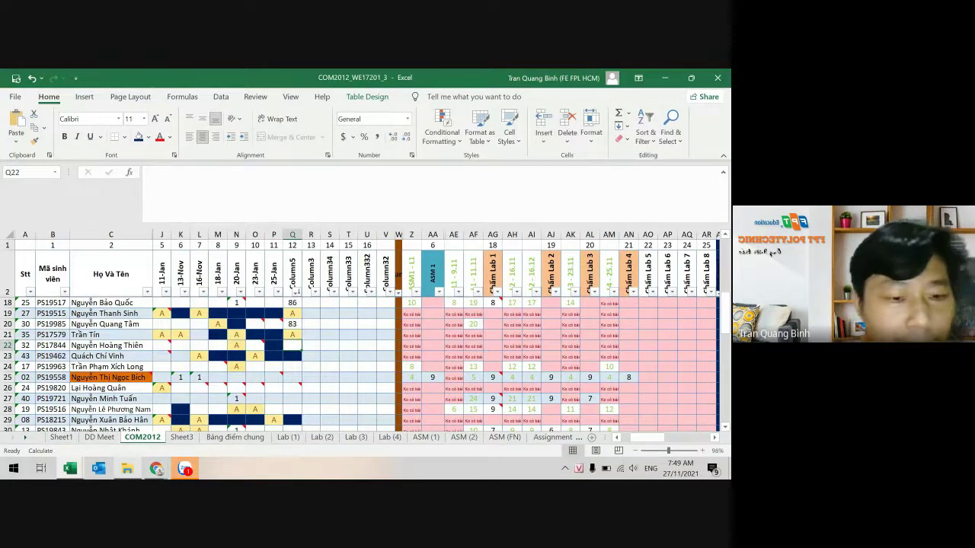
# - Switch to File Explorer and open the Bài giảng (Slide) folder of the COM2012 - Cơ sở dữ liệu course
pyautogui.hotkey('alt', 'Tab')
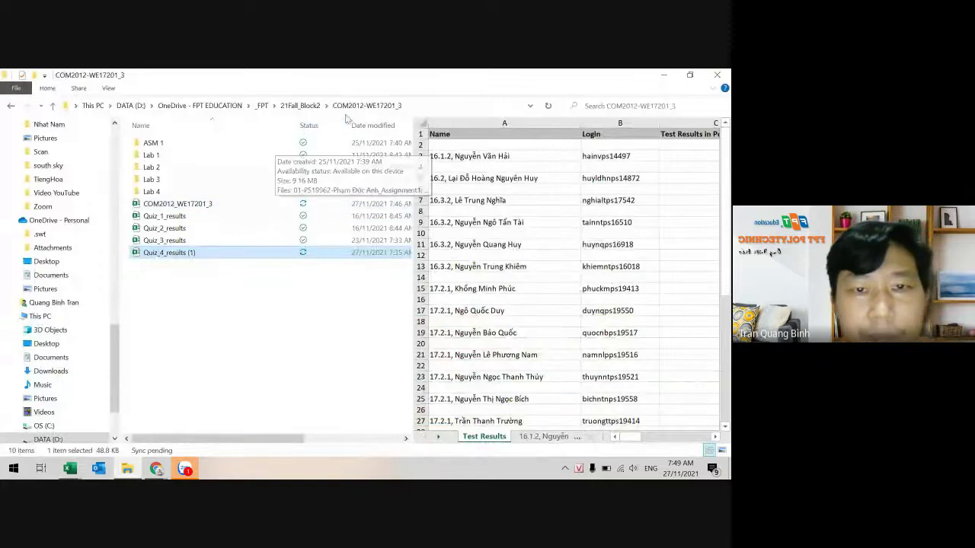
pyautogui.scroll(10, 61, 223)
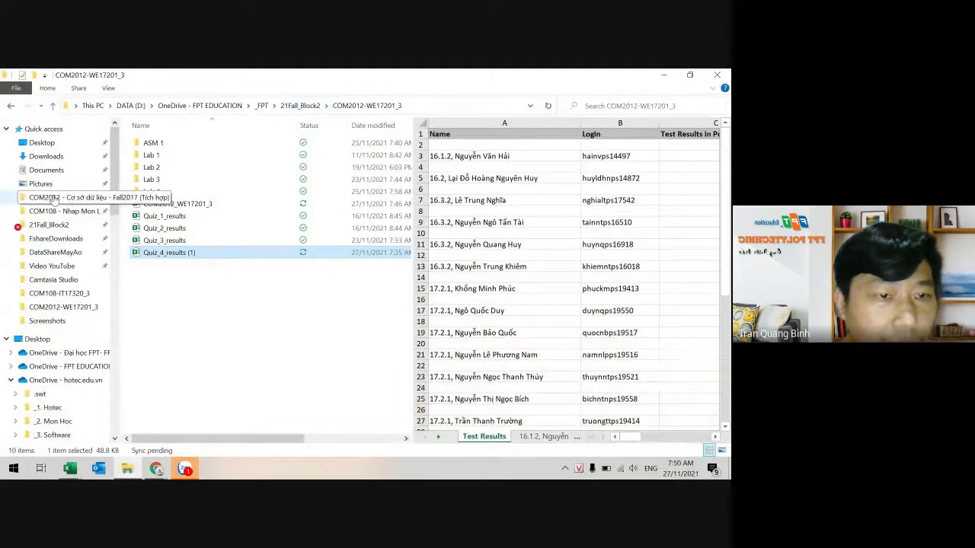
pyautogui.click(61, 198)
pyautogui.doubleClick(151, 144)
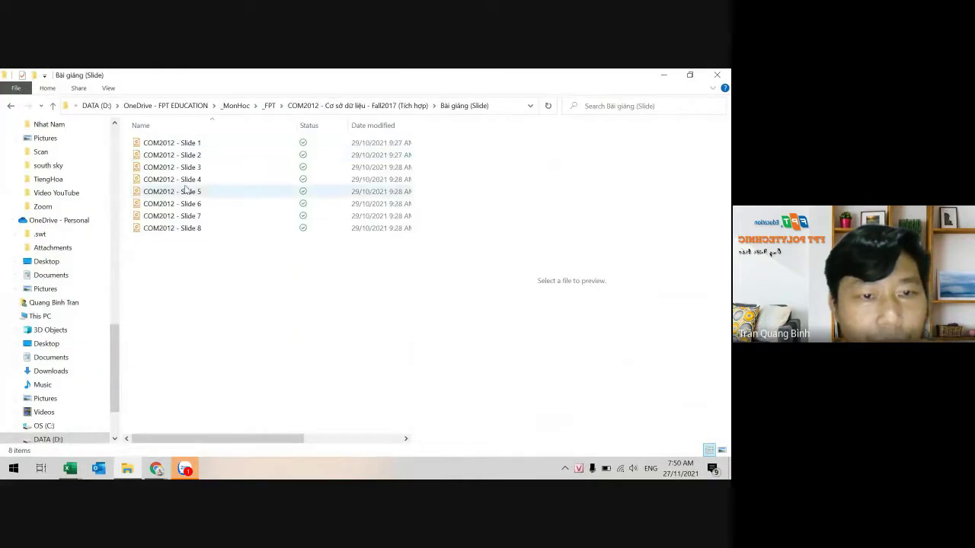
# - Preview the Slide 5 and Slide 6 lectures and open COM2012 - Slide 6 in Foxit PDF Reader
pyautogui.click(188, 206)
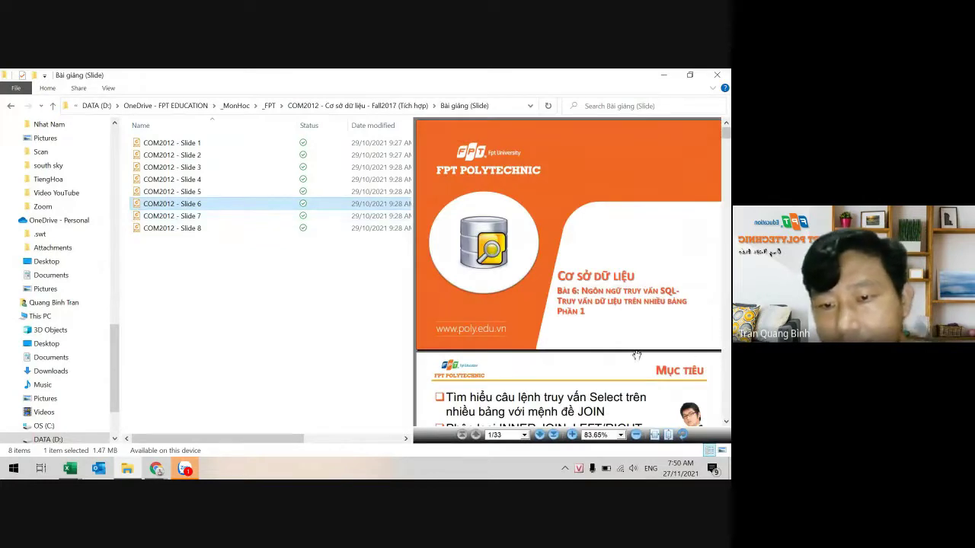
pyautogui.click(216, 191)
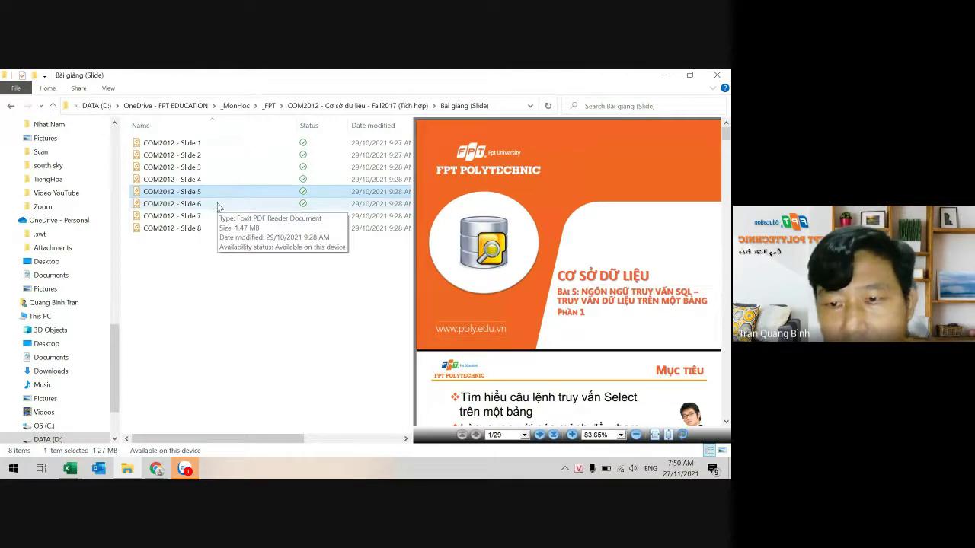
pyautogui.click(172, 204)
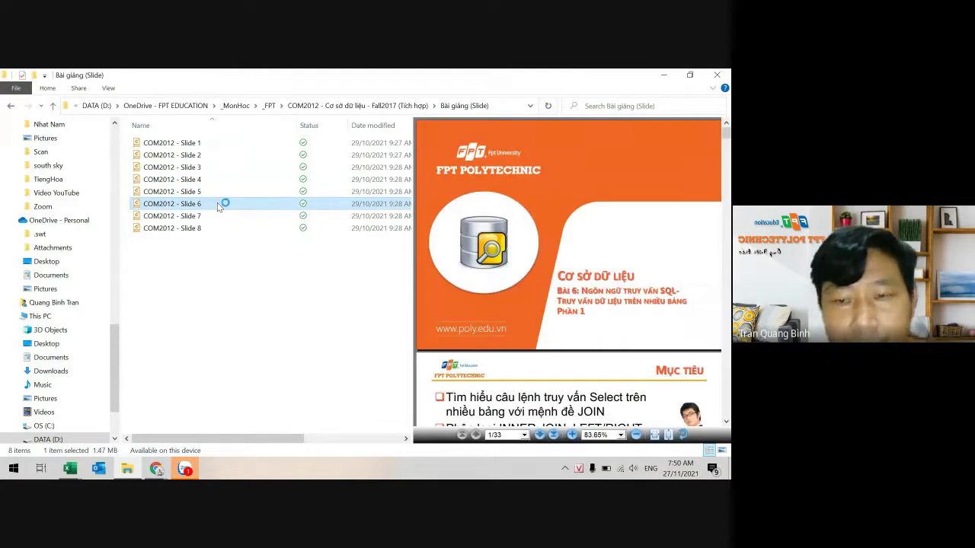
pyautogui.doubleClick(219, 206)
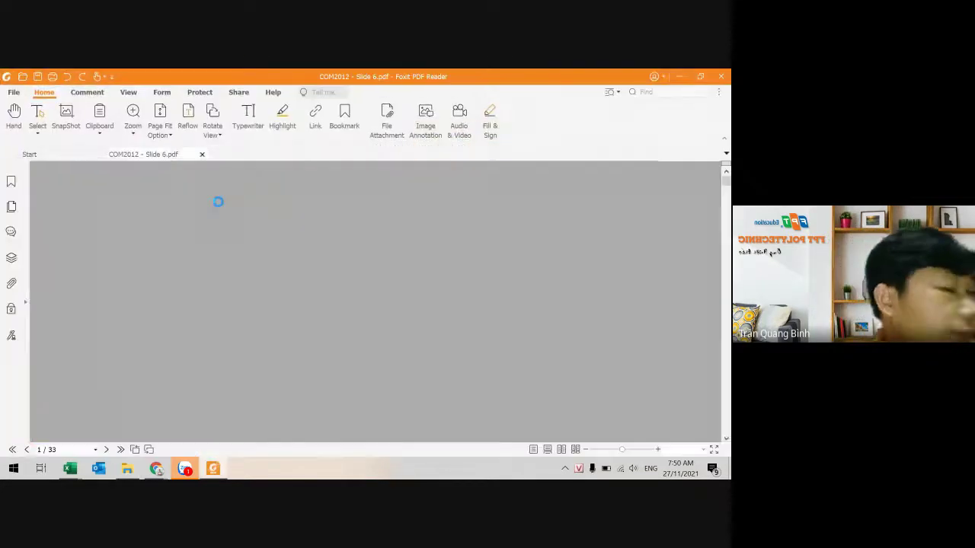
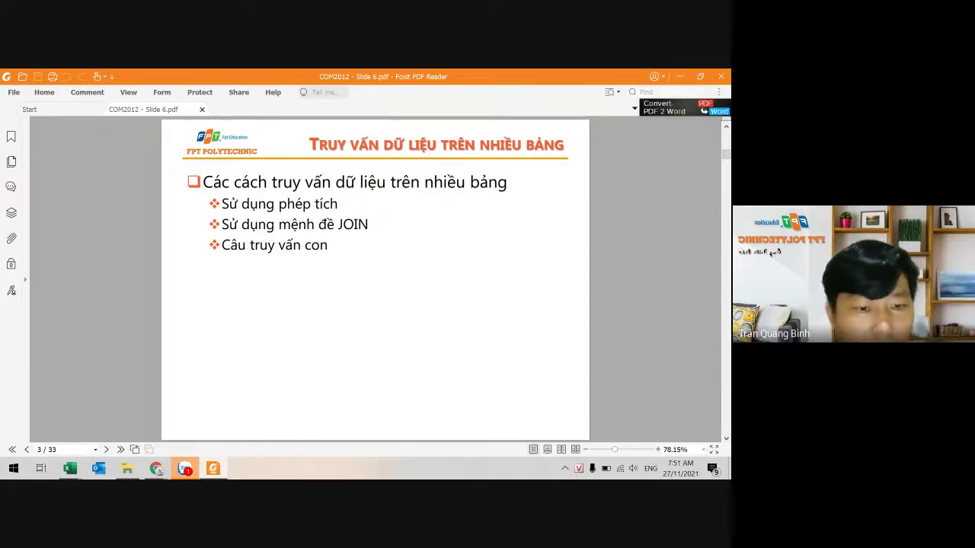
# - Return to the Google Meet call in Chrome, dismiss the message notification, and check the Quiz 4 page in the LMS
pyautogui.moveTo(148, 470)
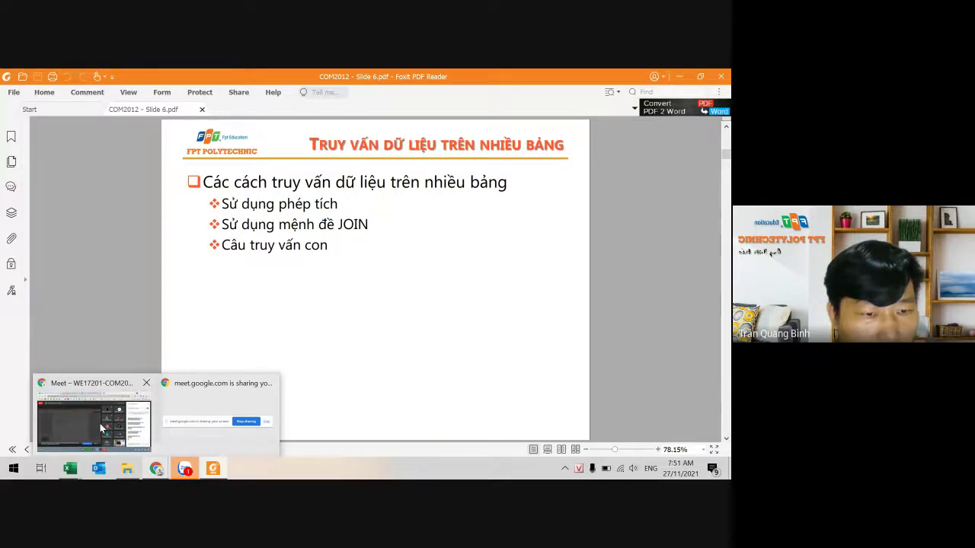
pyautogui.moveTo(92, 423)
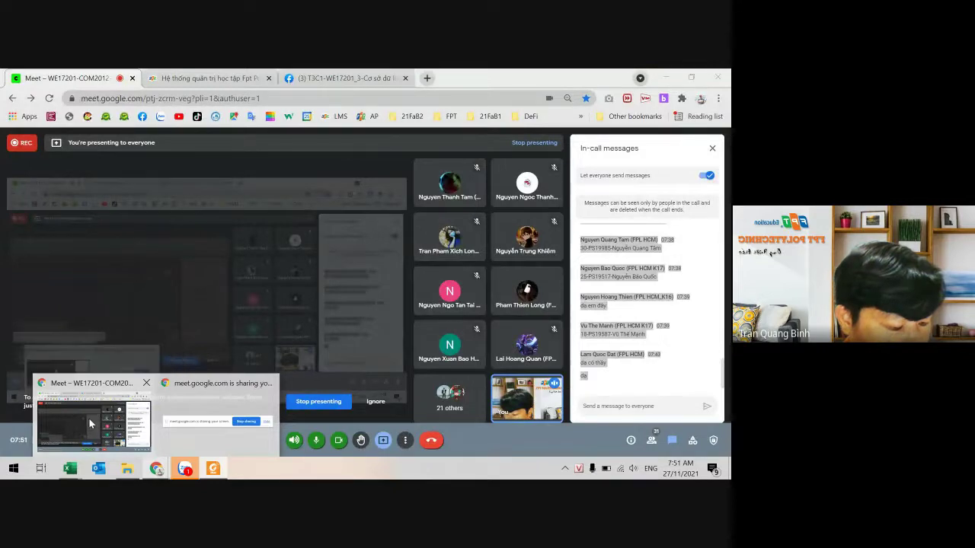
pyautogui.doubleClick(89, 423)
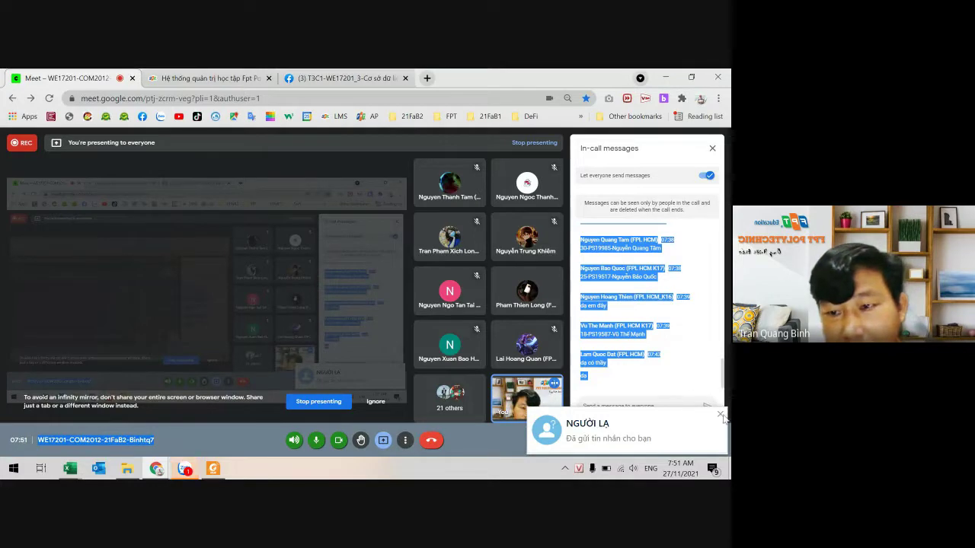
pyautogui.click(609, 418)
pyautogui.click(528, 363)
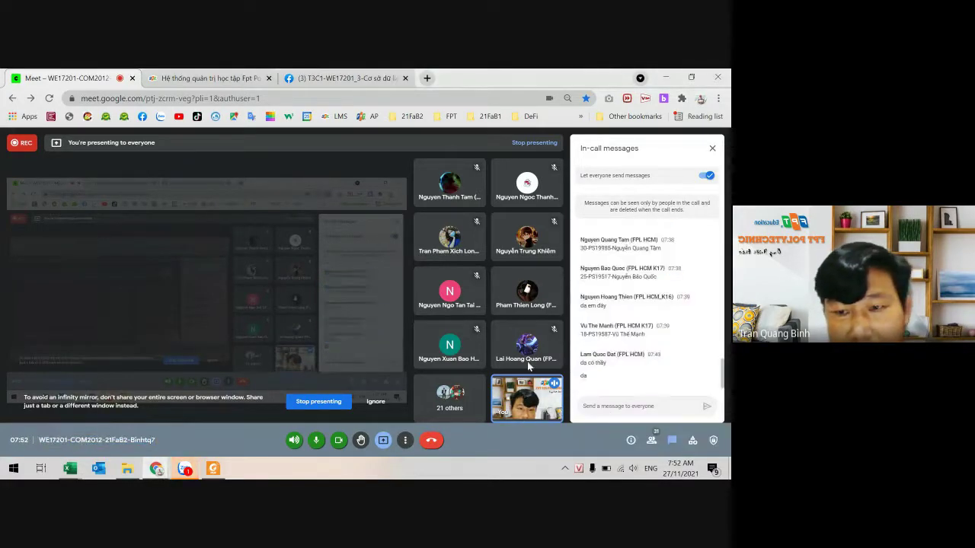
pyautogui.click(209, 77)
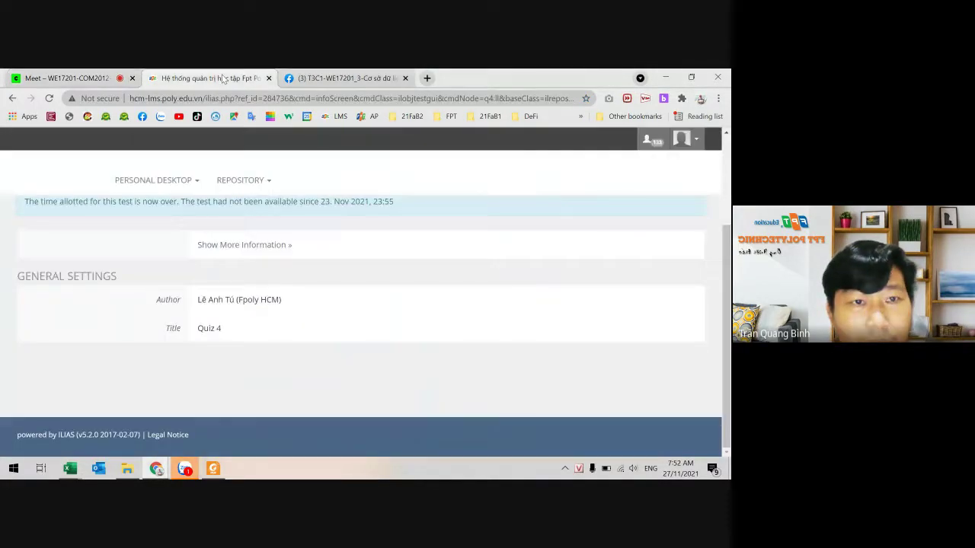
pyautogui.click(80, 79)
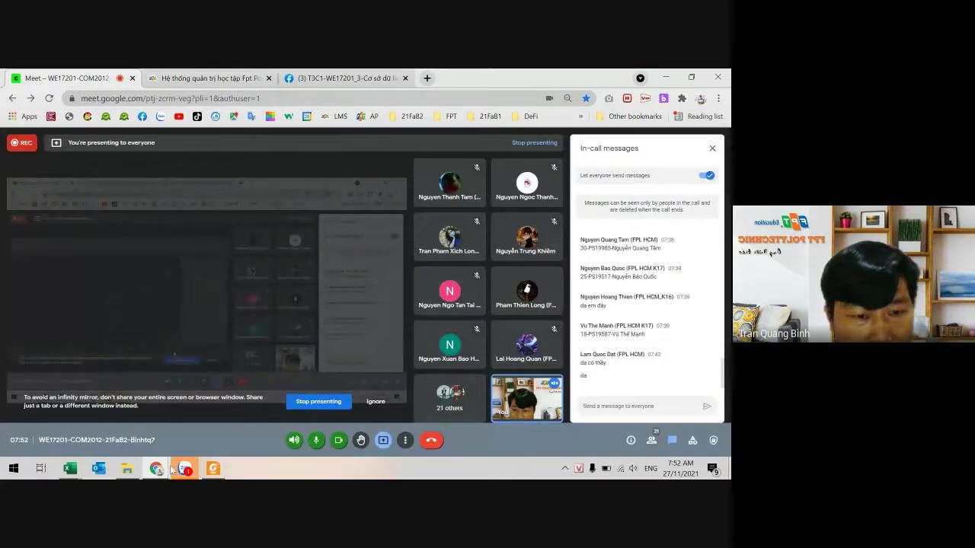
# - Switch back to the COM2012 sheet in Excel and examine the row 30 student's attendance, lab marks and quiz results
pyautogui.click(69, 469)
pyautogui.click(61, 418)
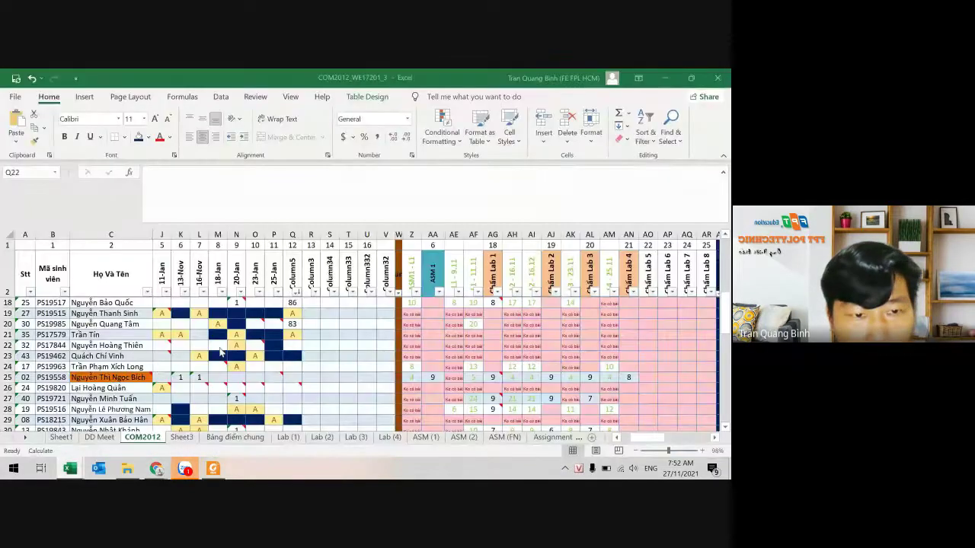
pyautogui.scroll(-2, 269, 371)
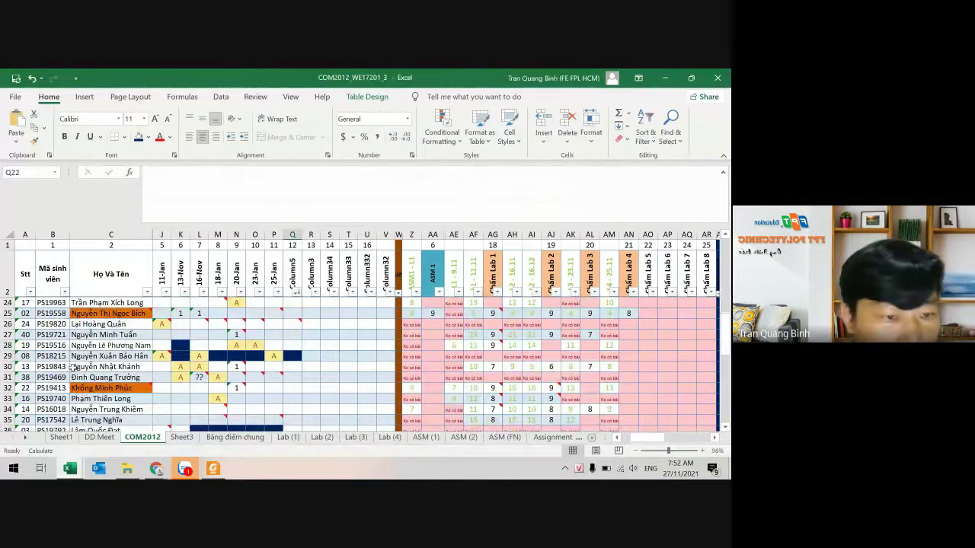
pyautogui.click(9, 367)
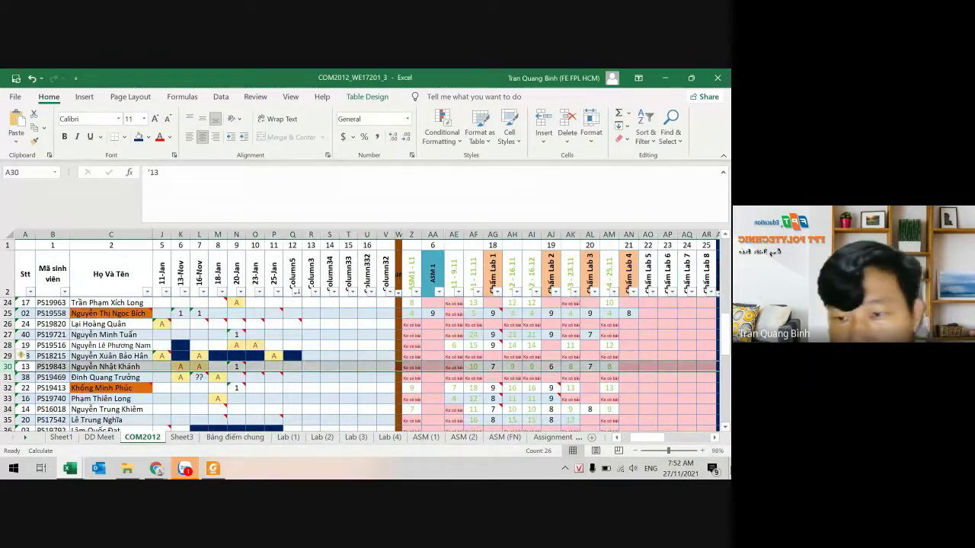
pyautogui.moveTo(713, 438); pyautogui.dragTo(714, 441)
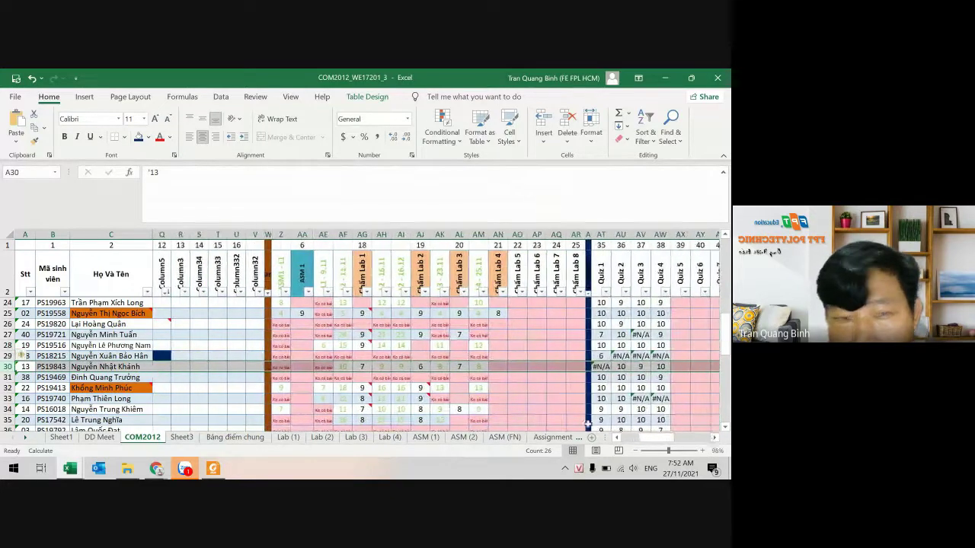
# - Copy the row 30 student's ID from cell B30 and return to the COM2012-WE17201_3 folder in File Explorer
pyautogui.click(57, 367)
pyautogui.hotkey('ctrl', 'c')
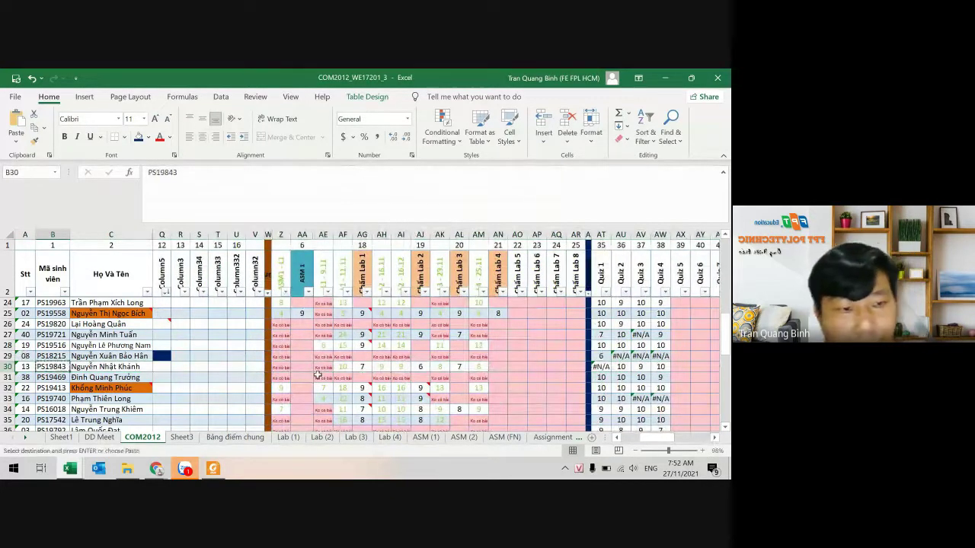
pyautogui.click(127, 468)
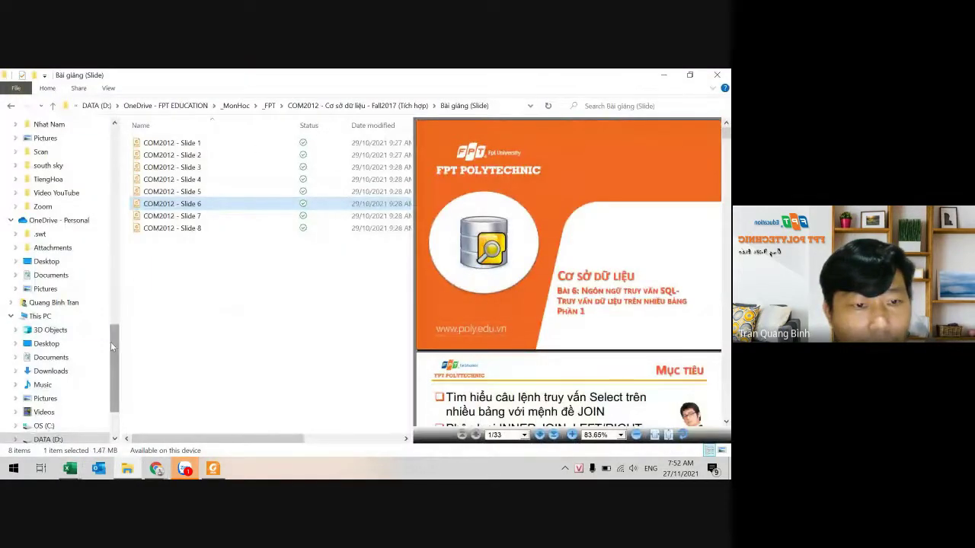
pyautogui.click(10, 107)
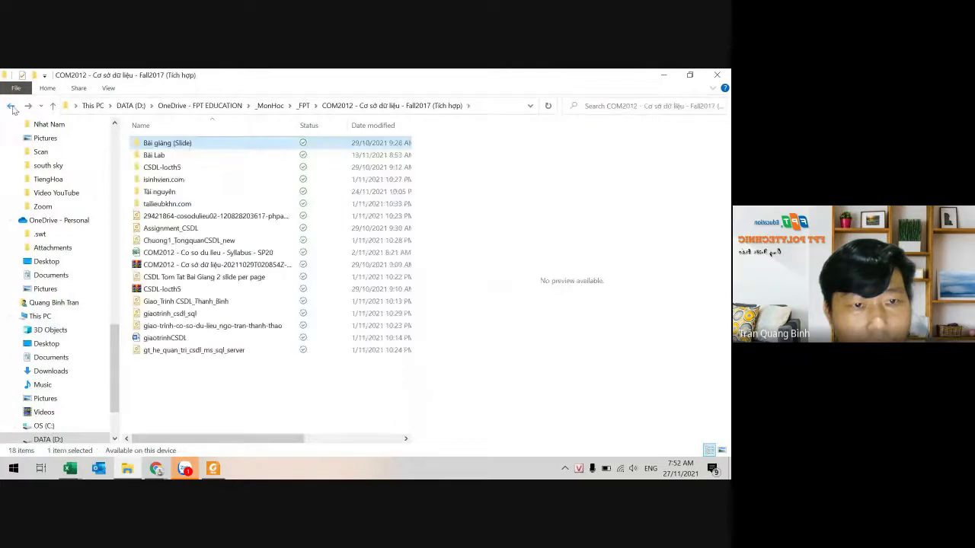
pyautogui.click(11, 107)
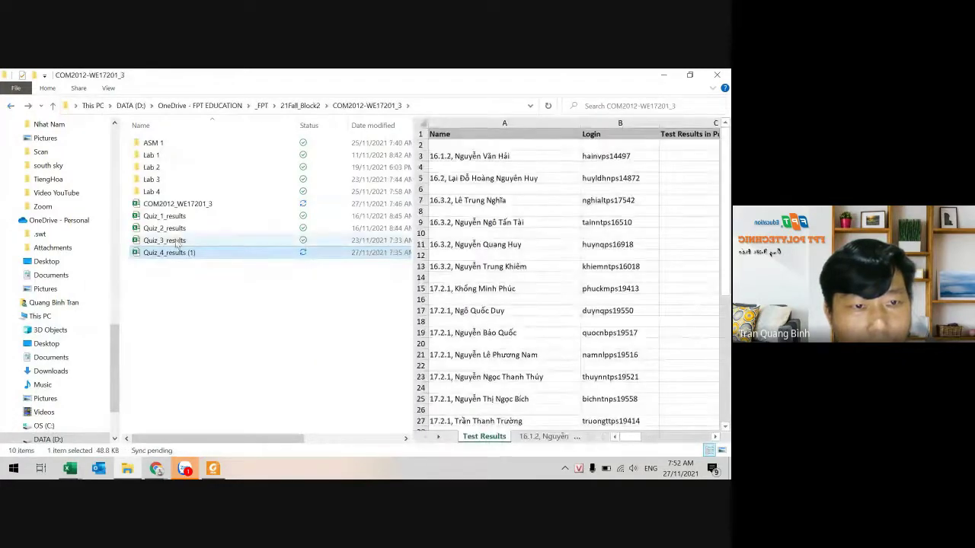
# - Open the Quiz_1_results workbook in Excel and look through its Test Results sheet
pyautogui.click(174, 217)
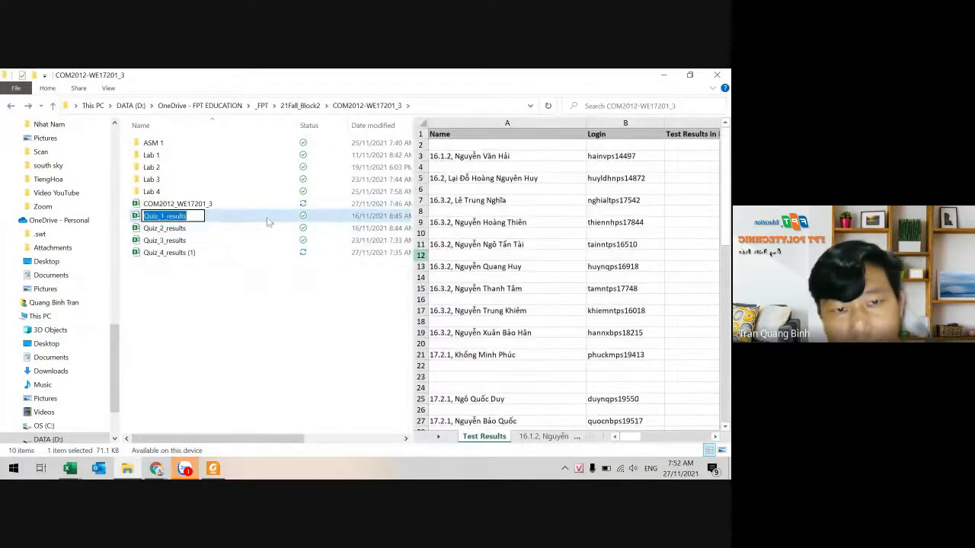
pyautogui.hotkey('alt', 'Tab')
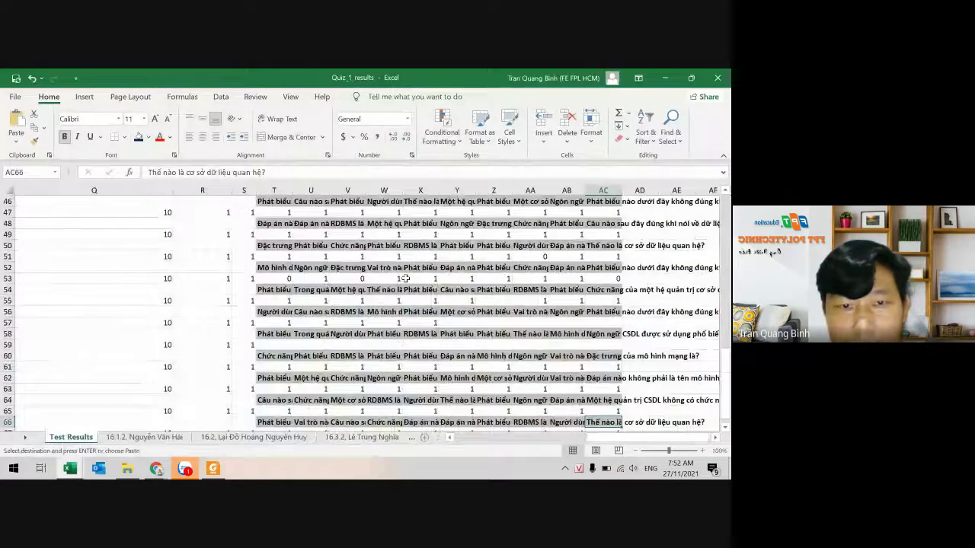
pyautogui.click(203, 222)
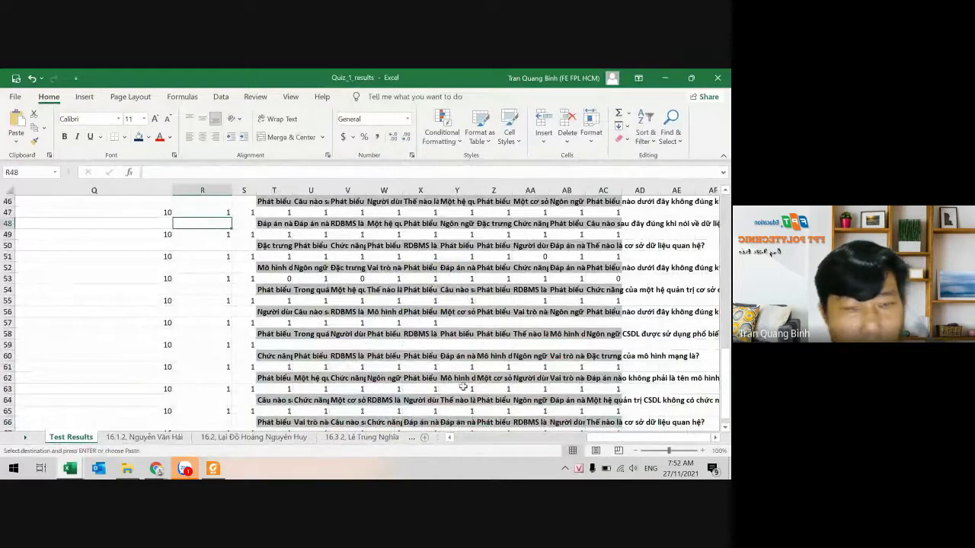
pyautogui.scroll(3, 463, 387)
pyautogui.hscroll(-5, 503, 440)
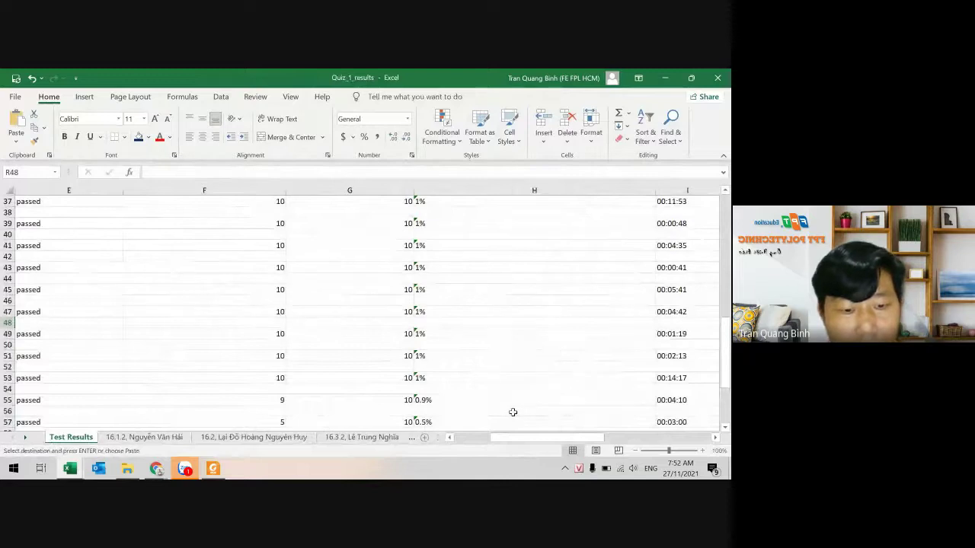
# - Search the Quiz_1_results Test Results sheet for the copied student ID and close the search
pyautogui.hotkey('ctrl', 'f')
pyautogui.click(318, 384)
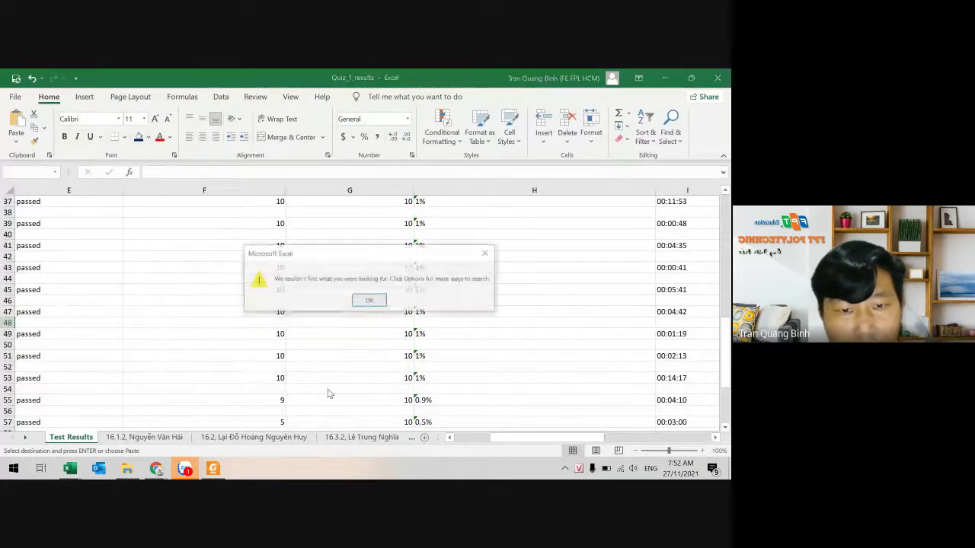
pyautogui.click(359, 306)
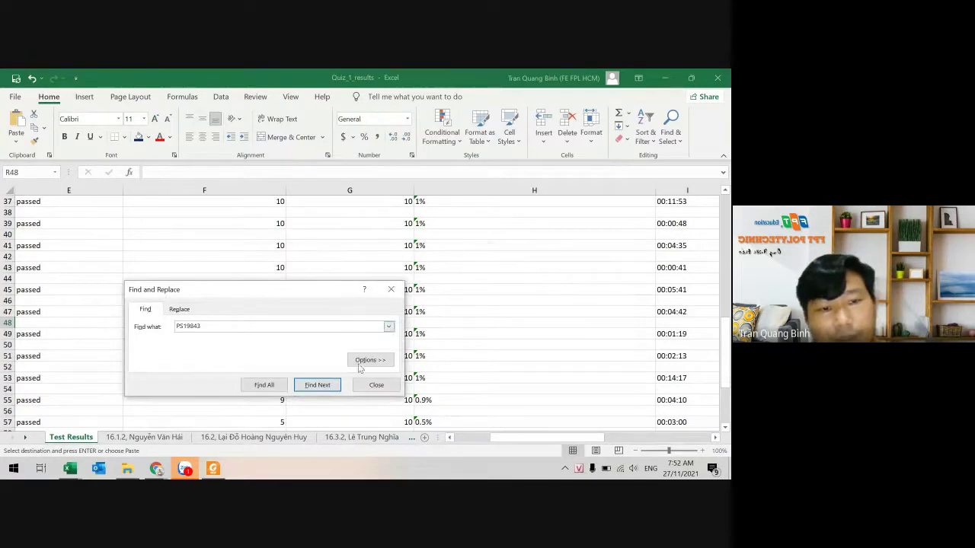
pyautogui.click(324, 382)
pyautogui.click(368, 301)
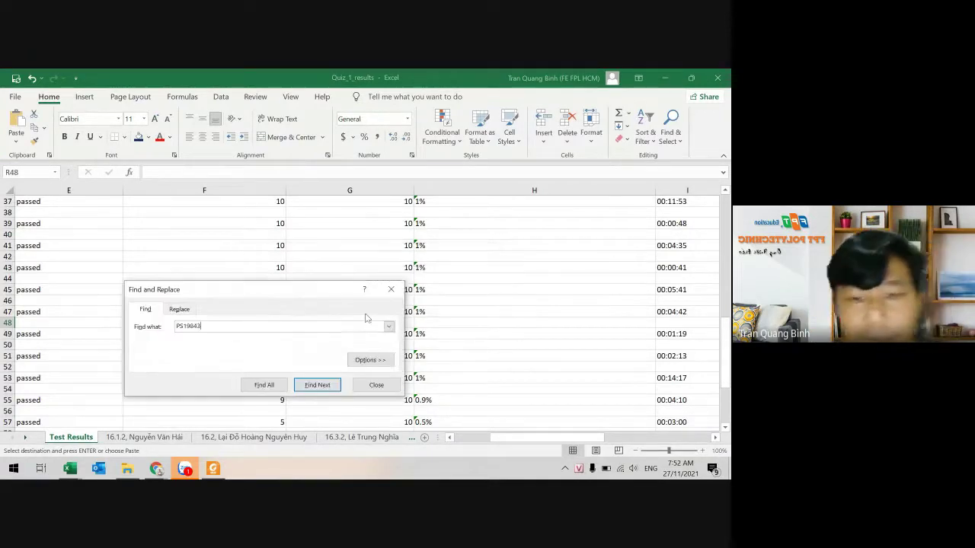
pyautogui.click(377, 385)
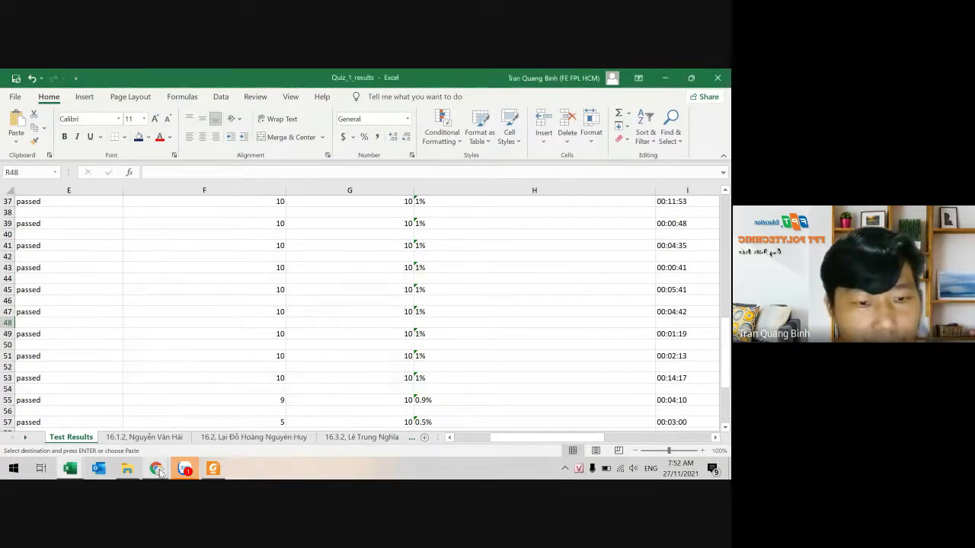
# - Switch to the LMS in Chrome, go up to the Quizs folder and open the Quiz 1 evaluation statistics
pyautogui.moveTo(156, 468)
pyautogui.click(91, 419)
pyautogui.click(221, 78)
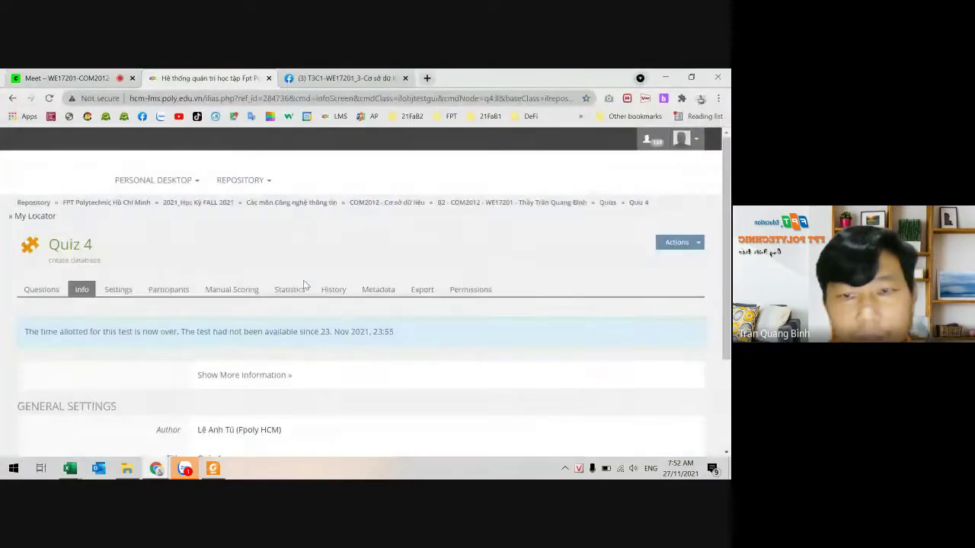
pyautogui.click(608, 203)
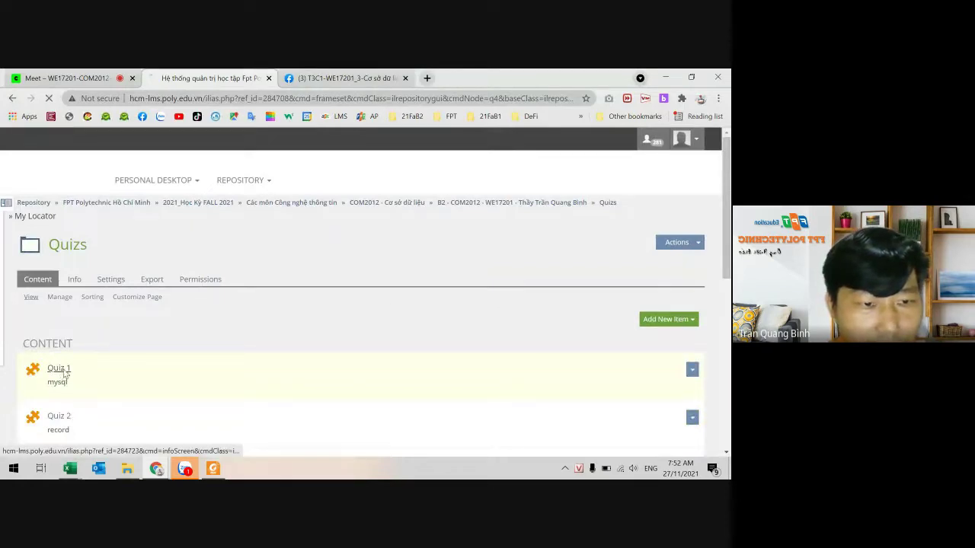
pyautogui.click(60, 369)
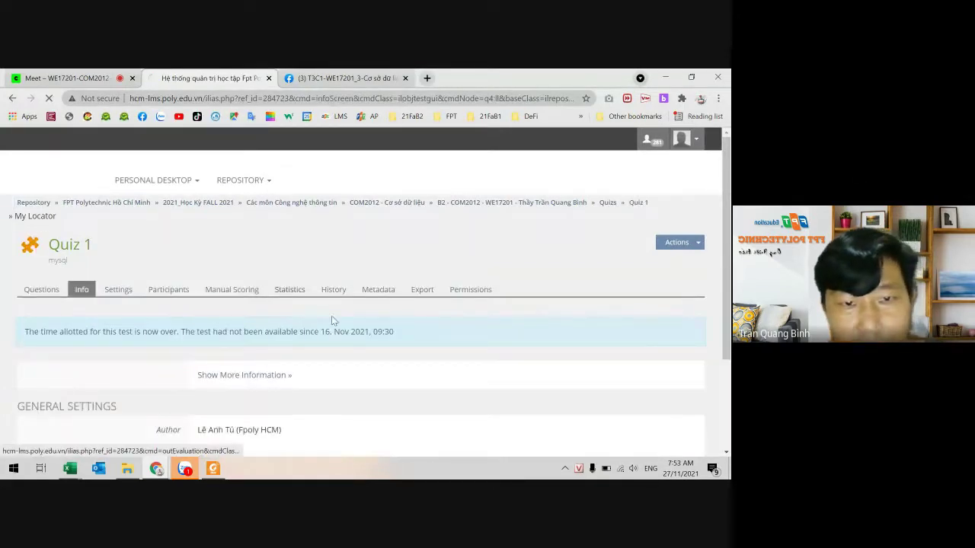
# - Search the Quiz 1 evaluation page for the copied student ID and examine the full list of participants' results
pyautogui.hotkey('ctrl', 'f')
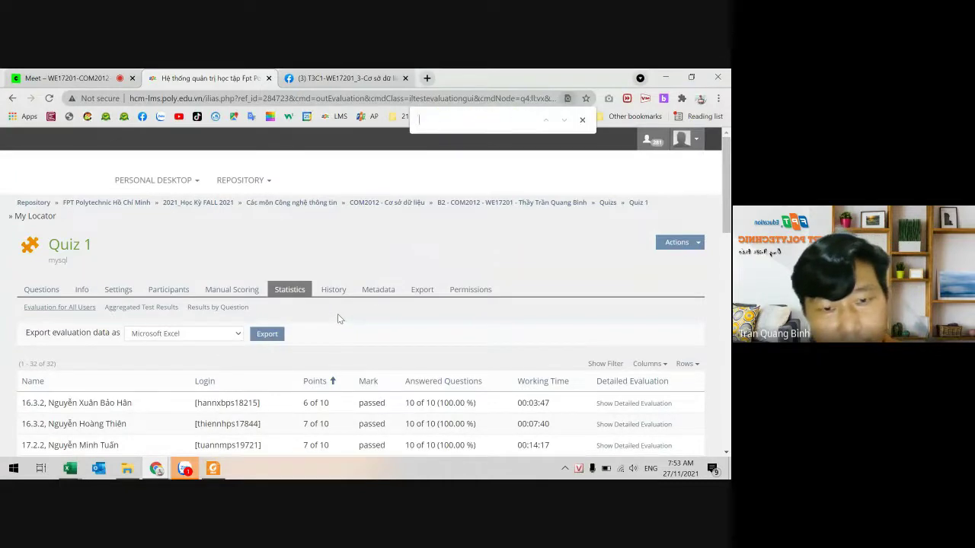
pyautogui.hotkey('ctrl', 'v')
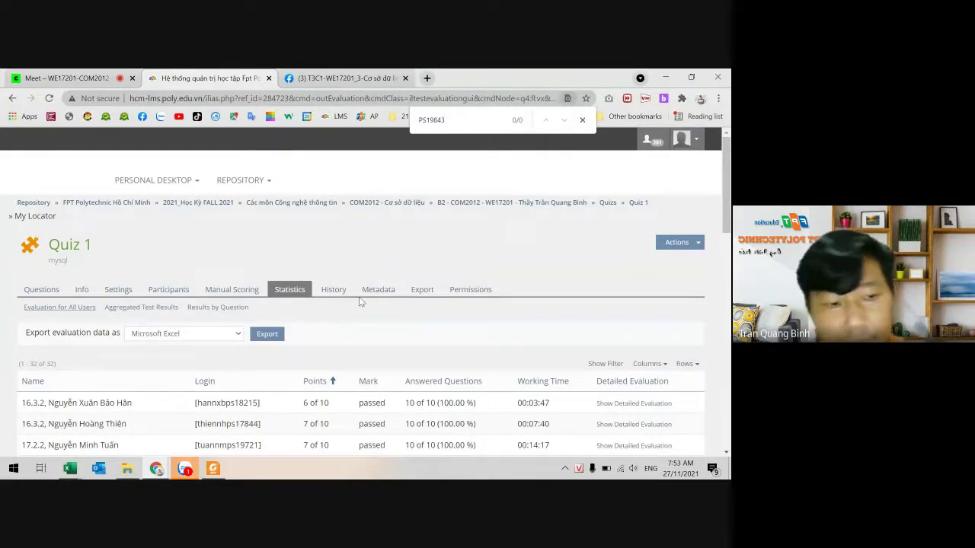
pyautogui.press('Escape')
pyautogui.scroll(-4, 171, 396)
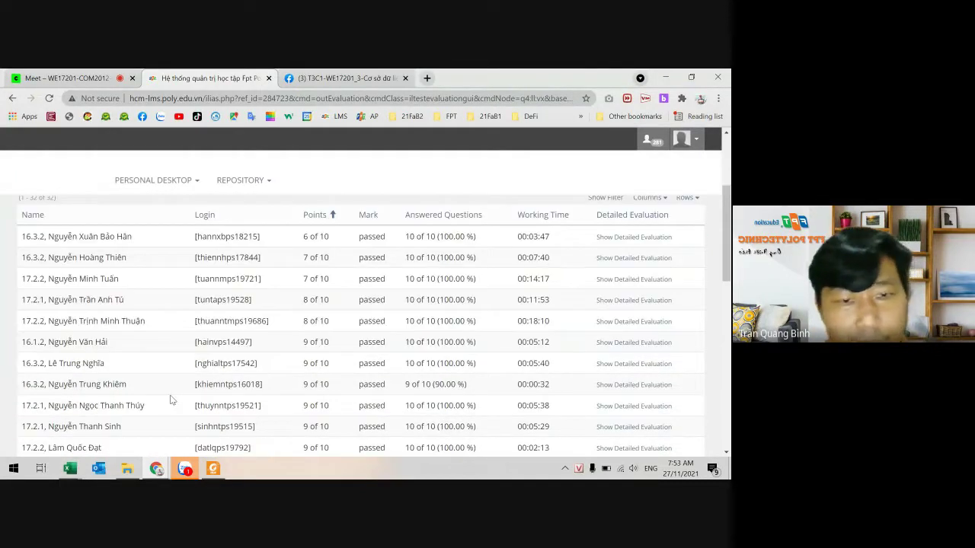
pyautogui.scroll(-12, 290, 390)
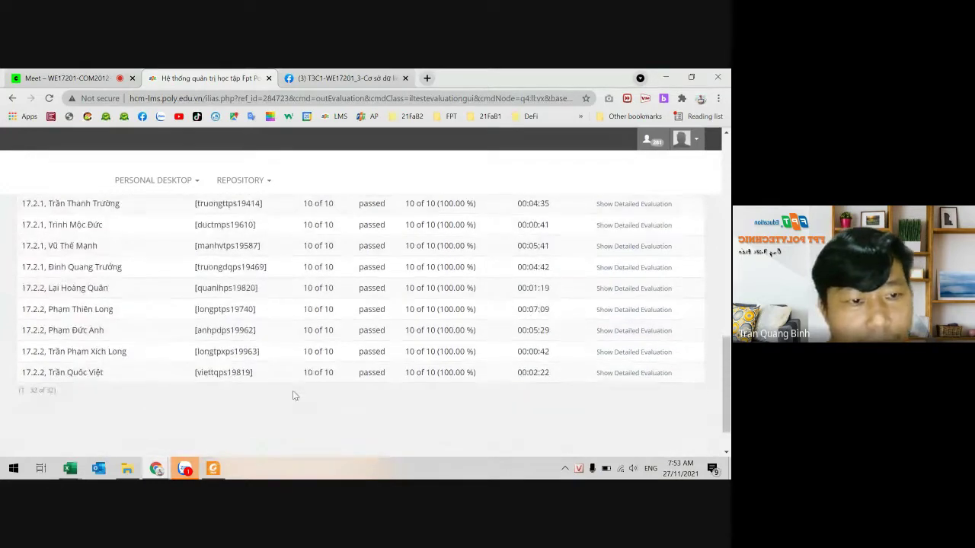
pyautogui.scroll(15, 295, 395)
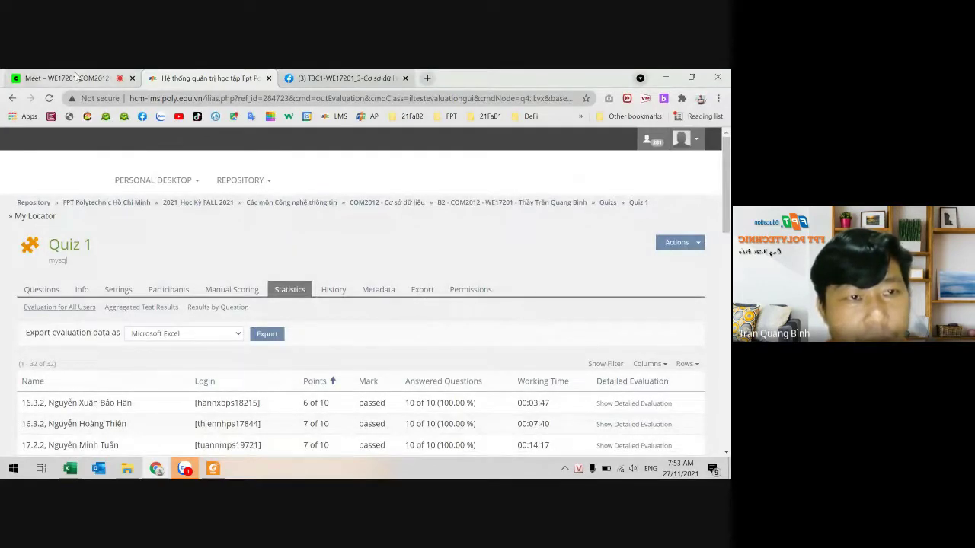
pyautogui.scroll(-2, 406, 402)
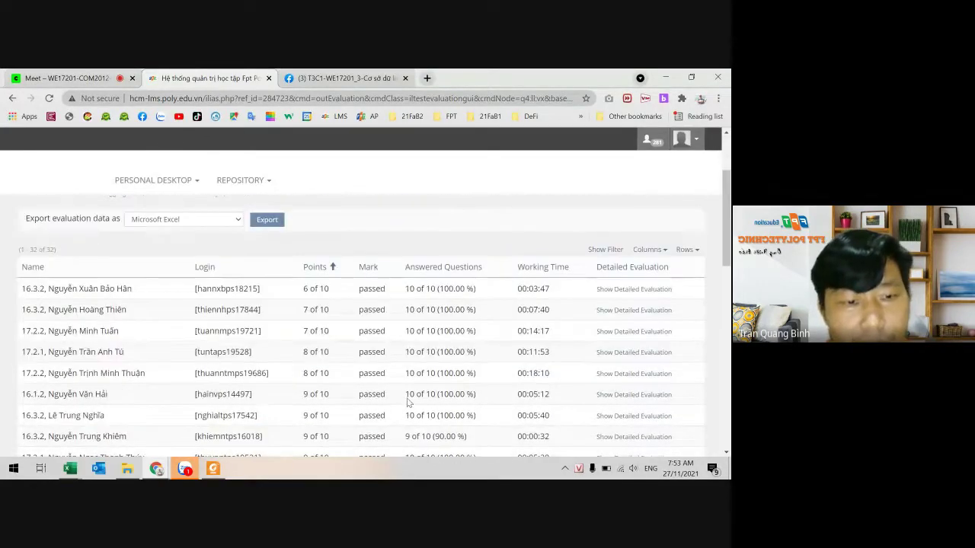
pyautogui.hotkey('alt', 'Tab')
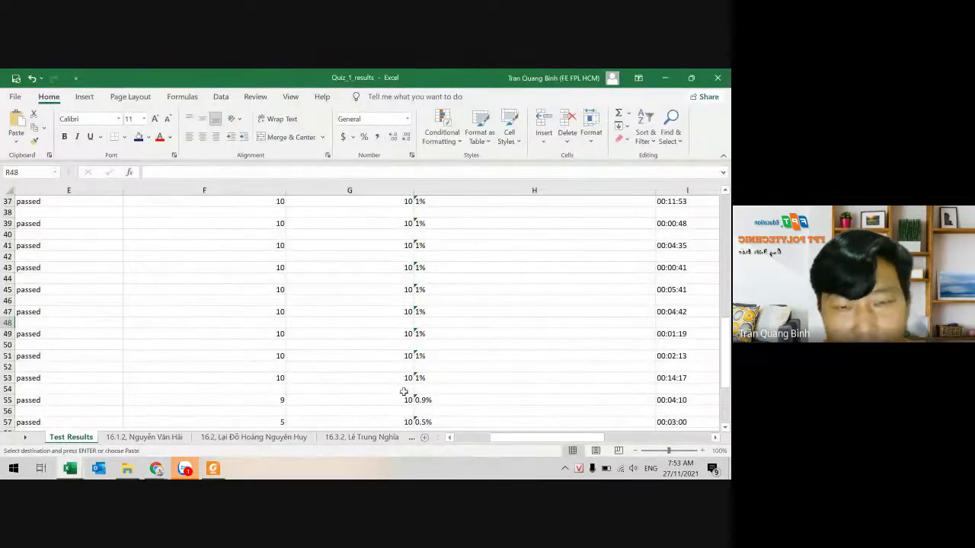
pyautogui.hotkey('alt', 'Tab')
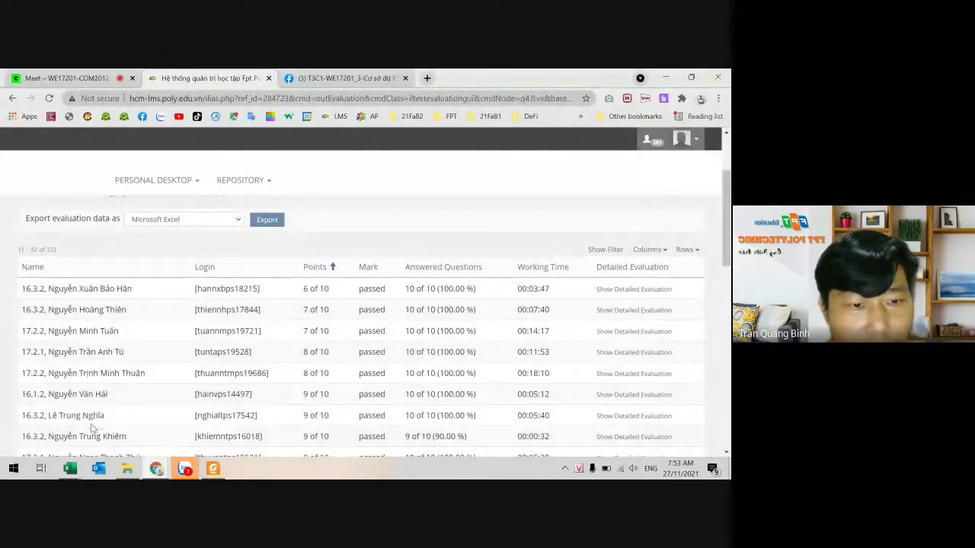
# - Open the class Facebook group and select the student ID in the first comment on the supplementary Quiz 1, 2, 3 post
pyautogui.hotkey('ctrl', 'Tab')
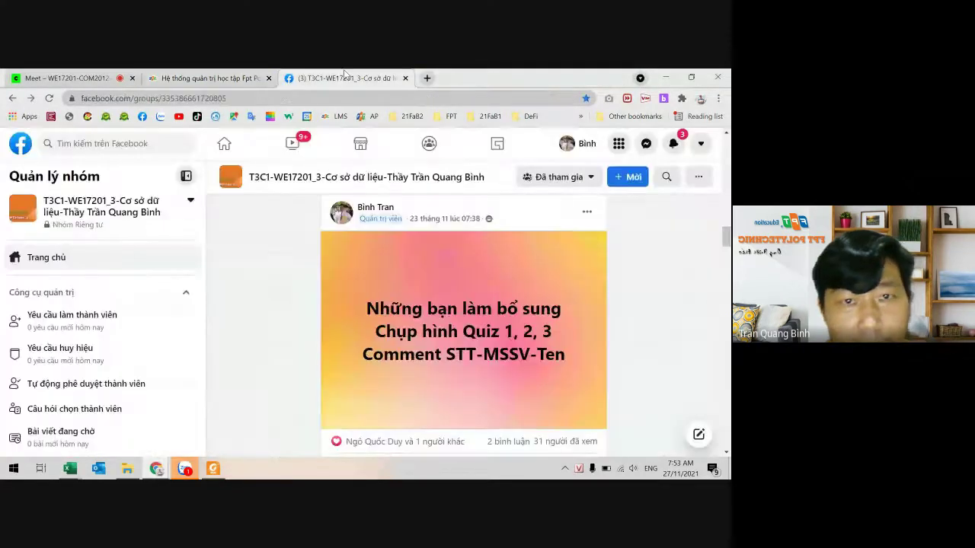
pyautogui.scroll(-3, 436, 333)
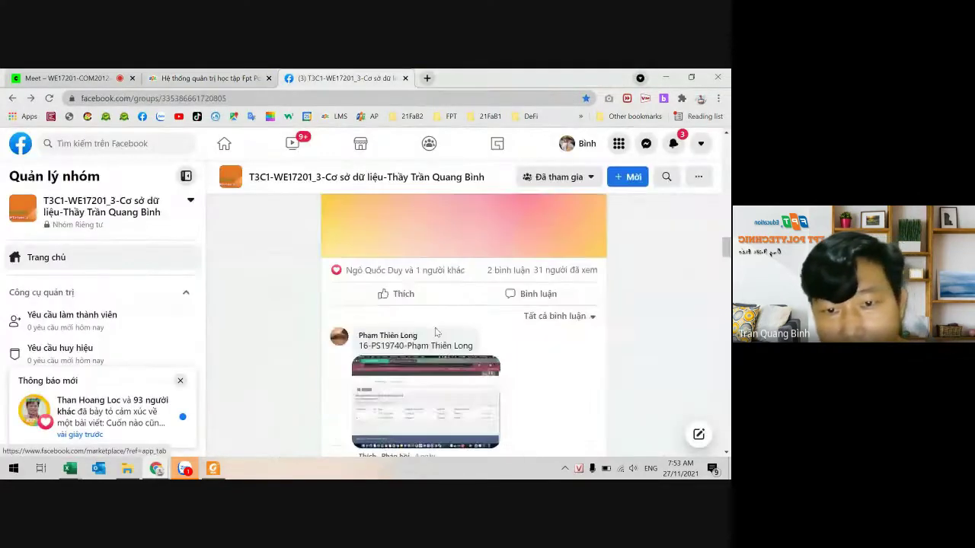
pyautogui.doubleClick(375, 346)
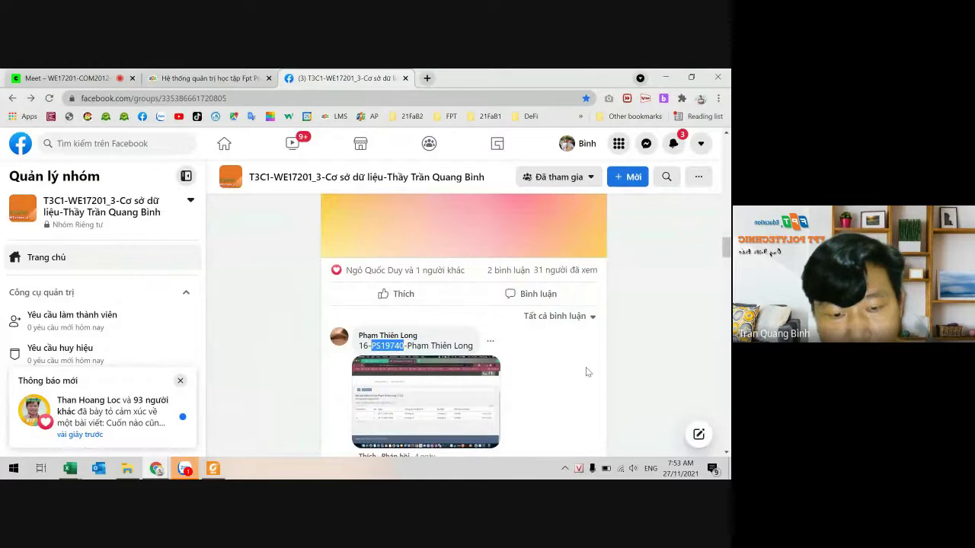
# - Return to the Quiz_1_results sheet in Excel, look over its upper rows, and switch to the COM2012_WE17201_3 workbook
pyautogui.hotkey('alt', 'Tab')
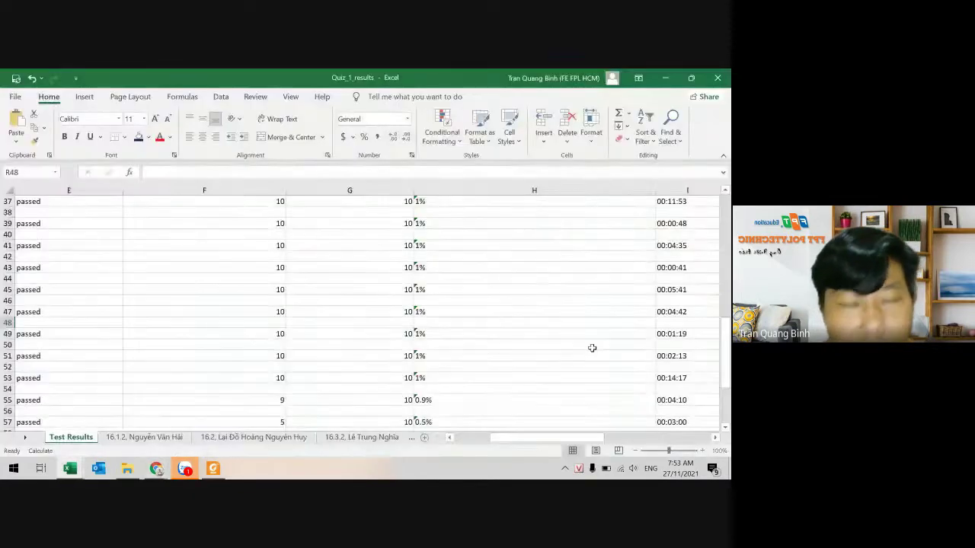
pyautogui.scroll(7, 541, 335)
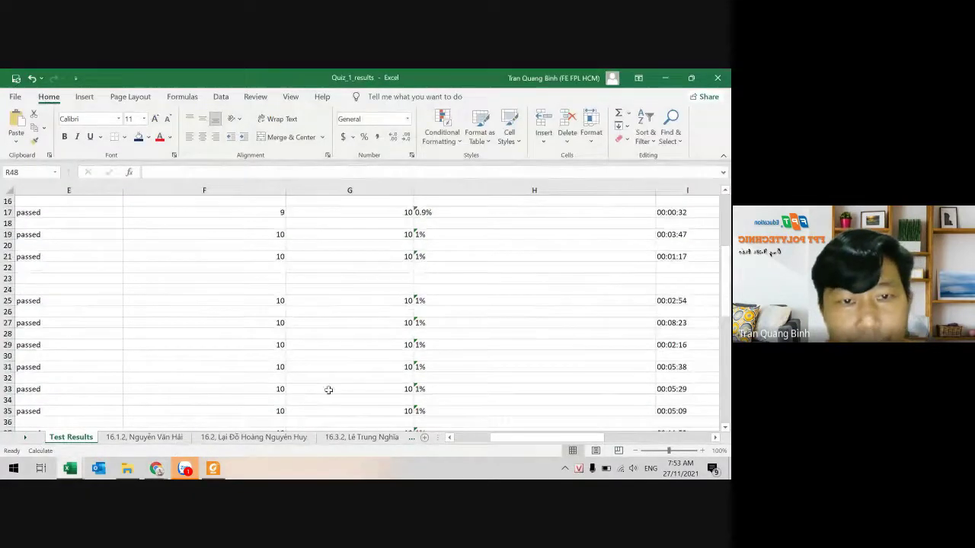
pyautogui.moveTo(181, 470)
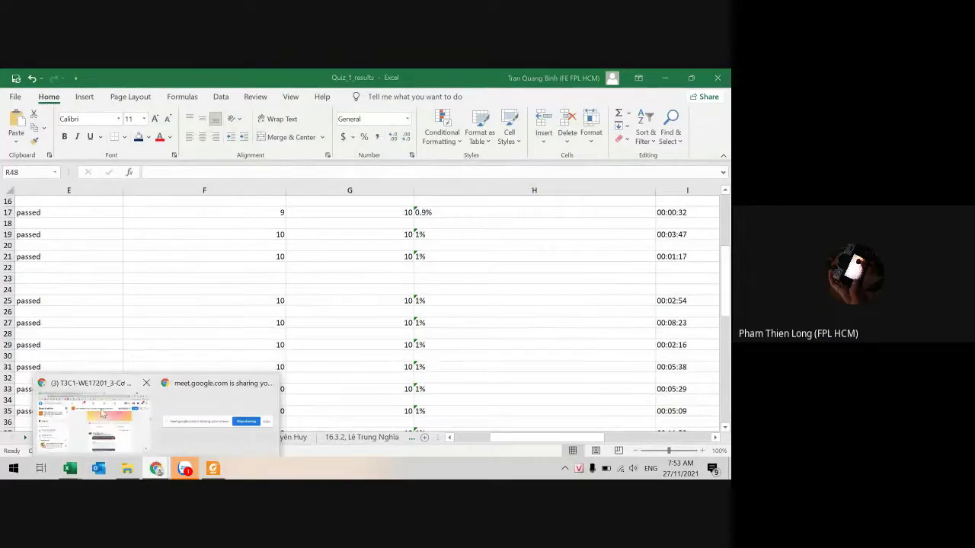
pyautogui.moveTo(102, 414)
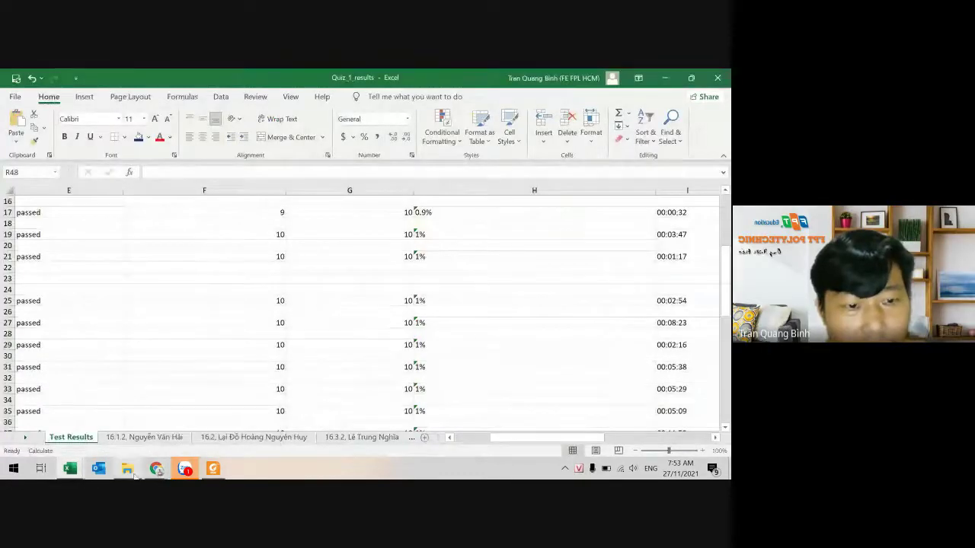
pyautogui.moveTo(69, 468)
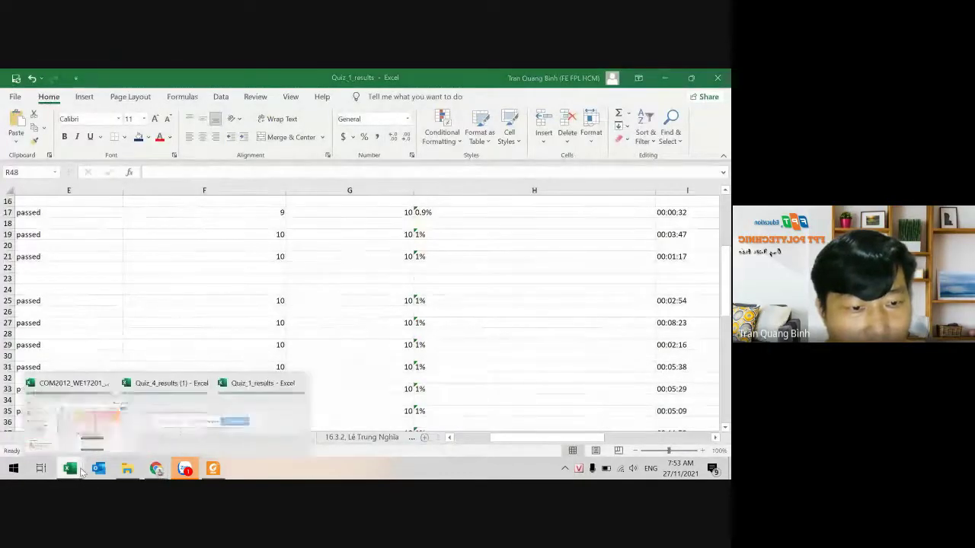
pyautogui.click(80, 441)
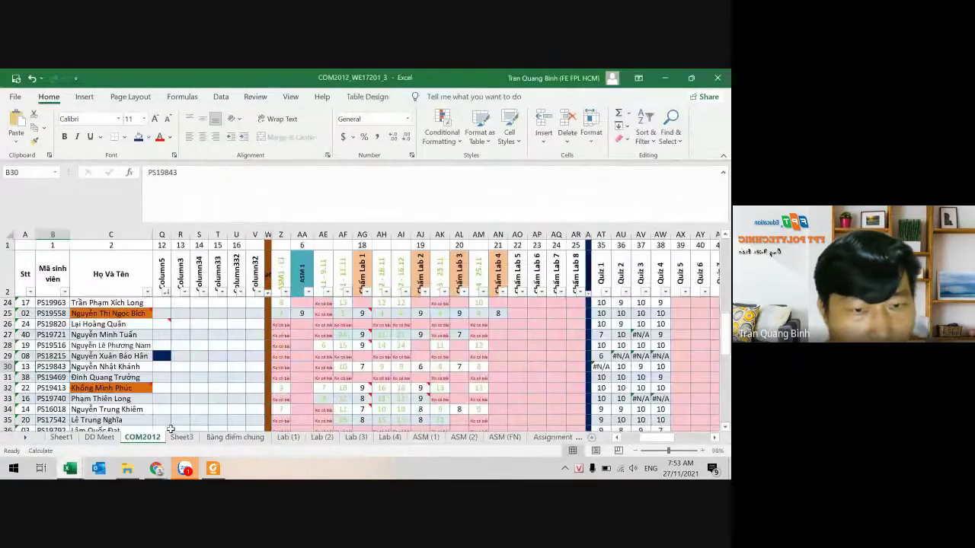
# - Recheck the student ID in the Facebook comment and select the matching student's row 33 in the COM2012 sheet
pyautogui.hotkey('alt', 'Tab')
pyautogui.hotkey('alt', 'Tab')
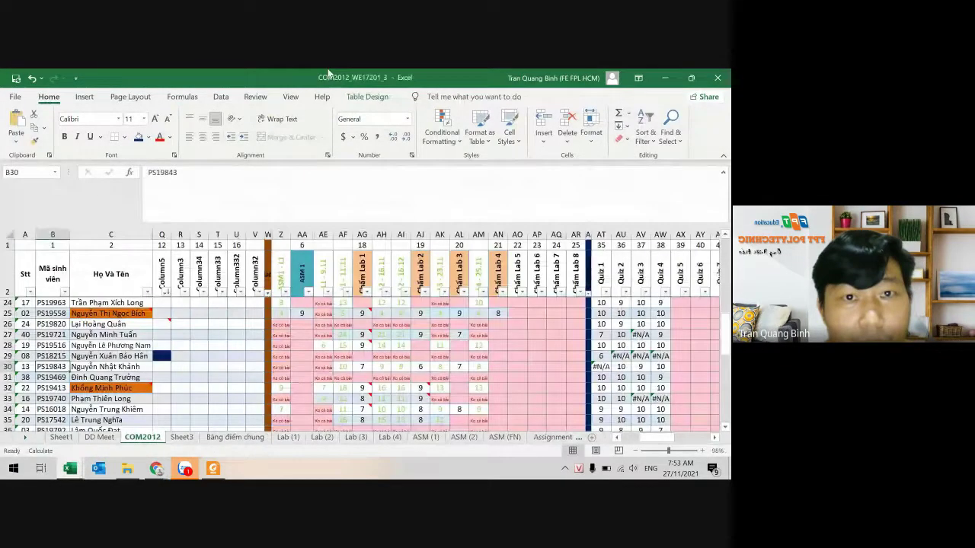
pyautogui.hotkey('alt', 'Tab')
pyautogui.hotkey('alt', 'Tab')
pyautogui.doubleClick(387, 346)
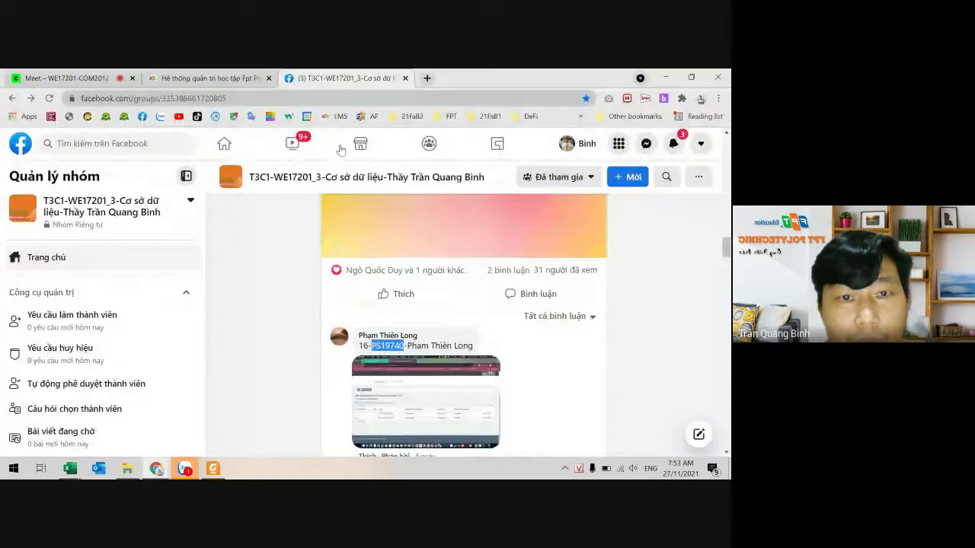
pyautogui.click(70, 467)
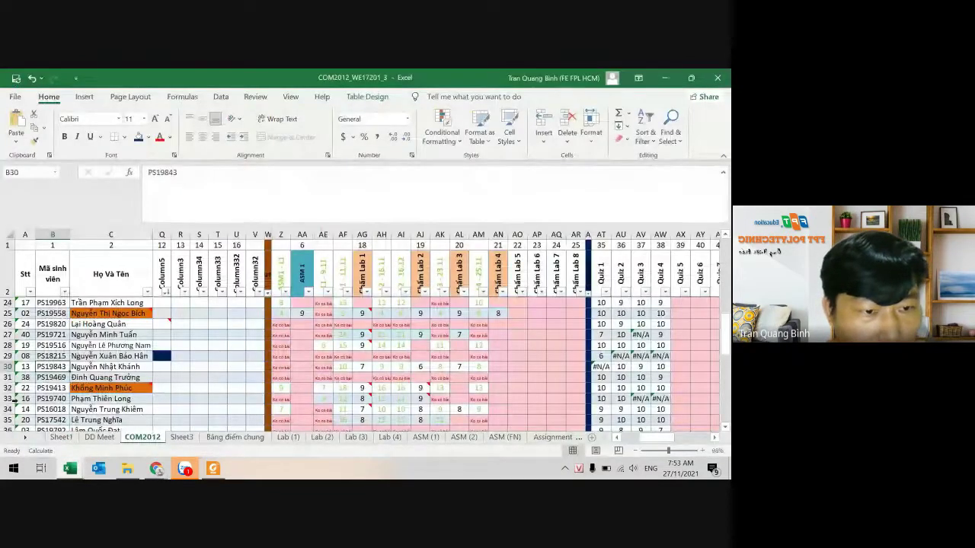
pyautogui.click(15, 399)
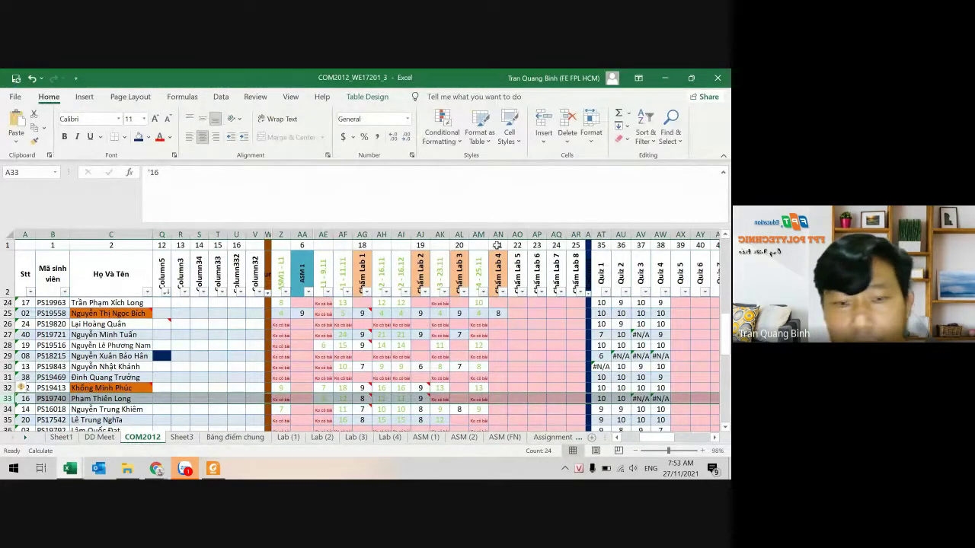
# - Open the Quiz_3_results workbook from the COM2012-WE17201_3 folder in Excel
pyautogui.click(122, 467)
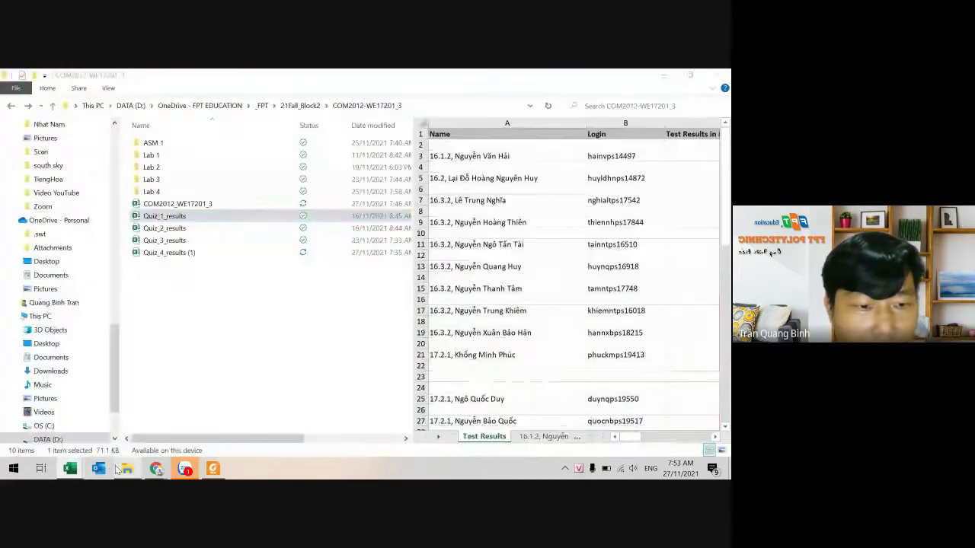
pyautogui.click(176, 243)
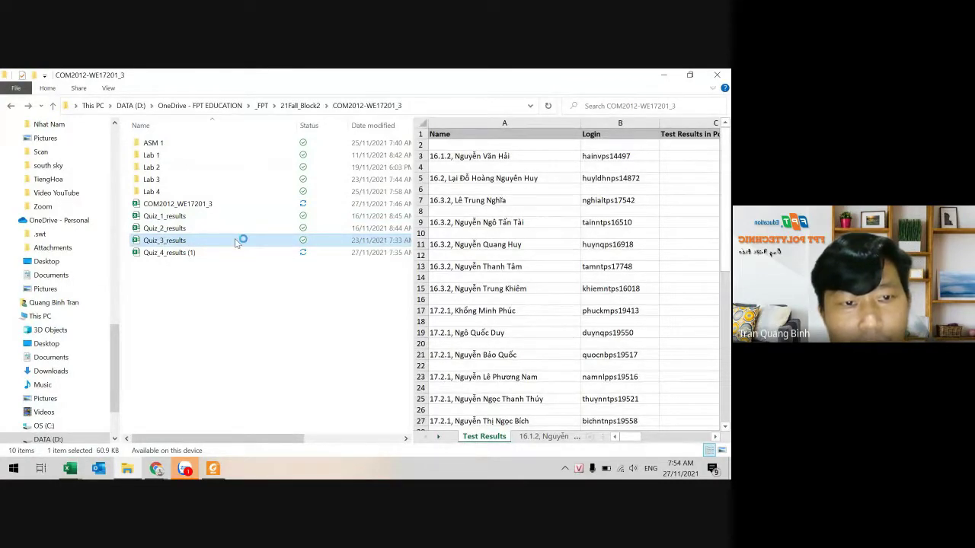
pyautogui.hotkey('alt', 'Tab')
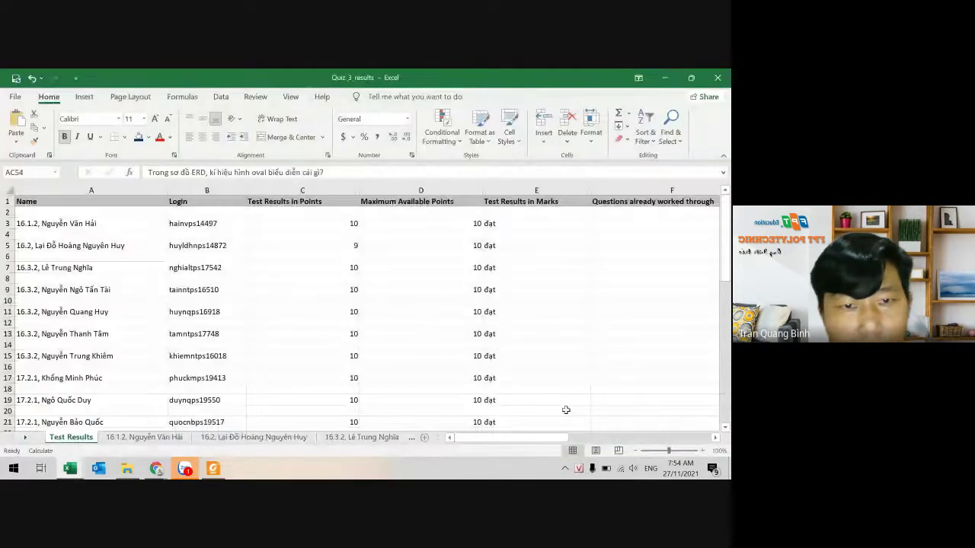
# - Search the Quiz_3_results workbook for the student ID from the Facebook comment and close the search
pyautogui.hotkey('ctrl', 'f')
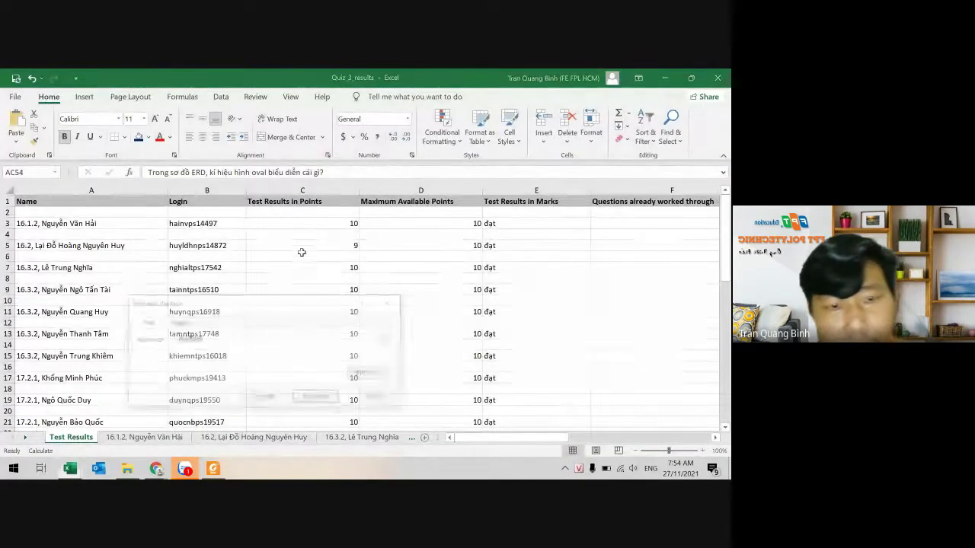
pyautogui.press('Return')
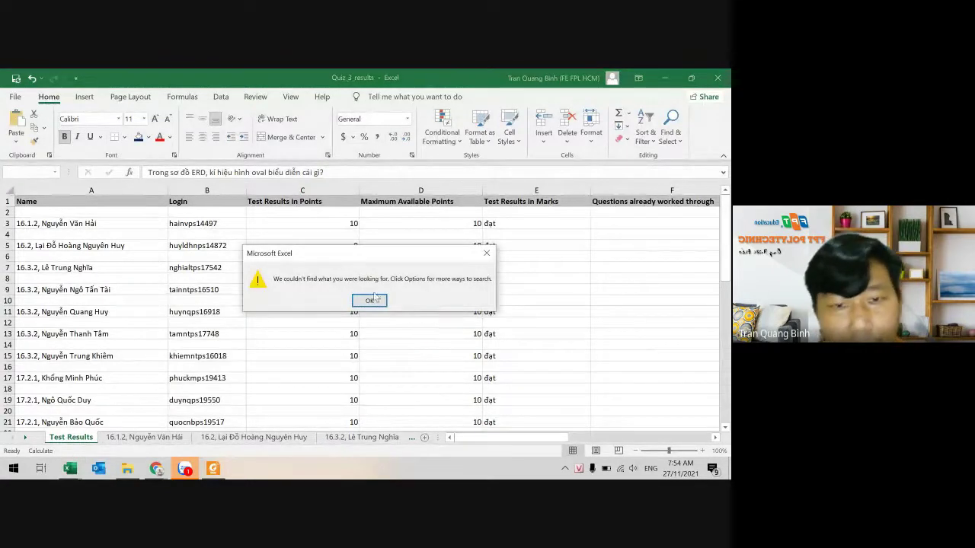
pyautogui.click(369, 300)
pyautogui.click(374, 402)
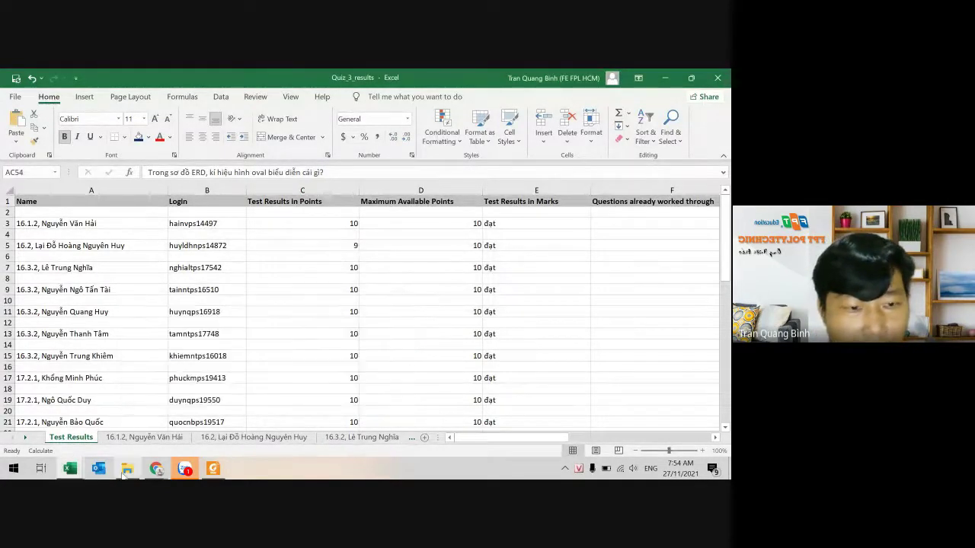
# - Switch to Chrome and open Quiz 3 from the course's Quizs folder in the LMS
pyautogui.moveTo(156, 468)
pyautogui.click(75, 427)
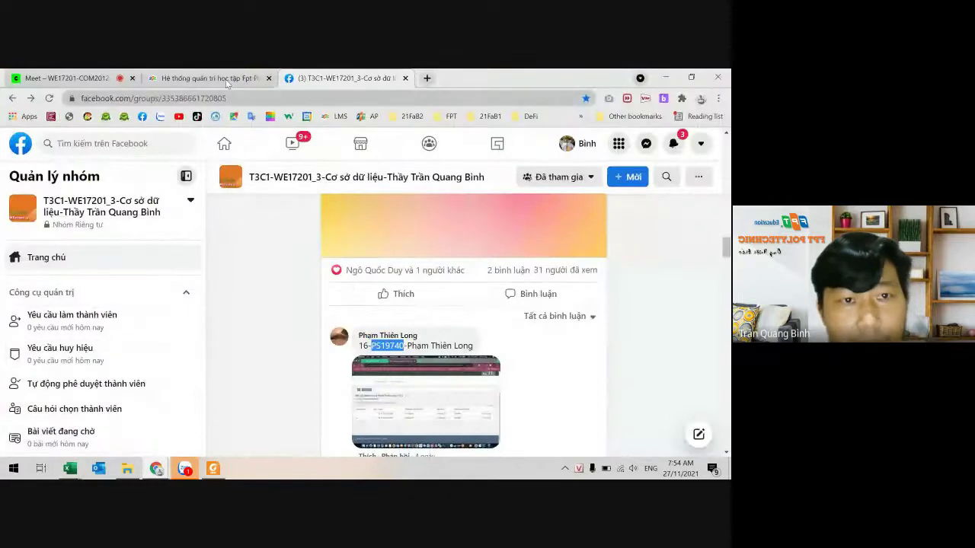
pyautogui.click(202, 78)
pyautogui.scroll(3, 318, 274)
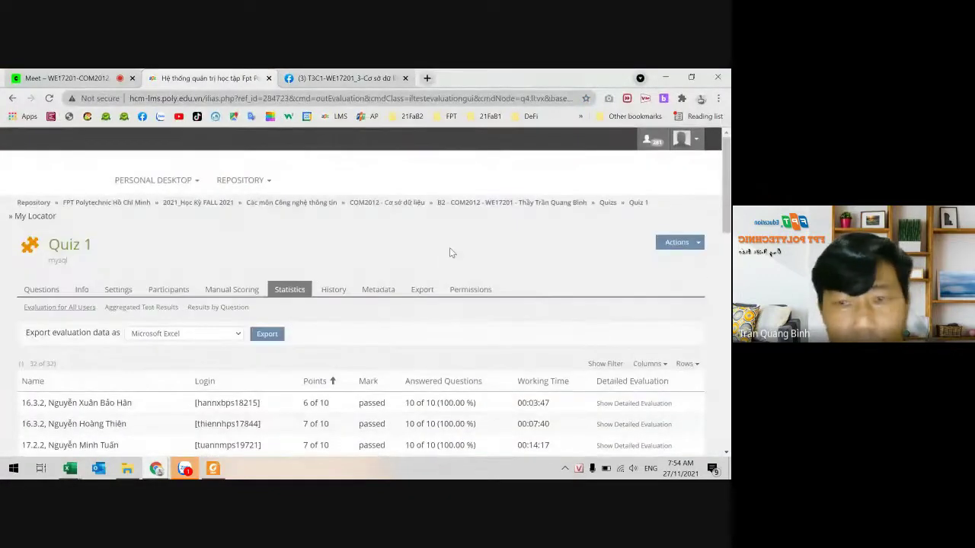
pyautogui.click(607, 203)
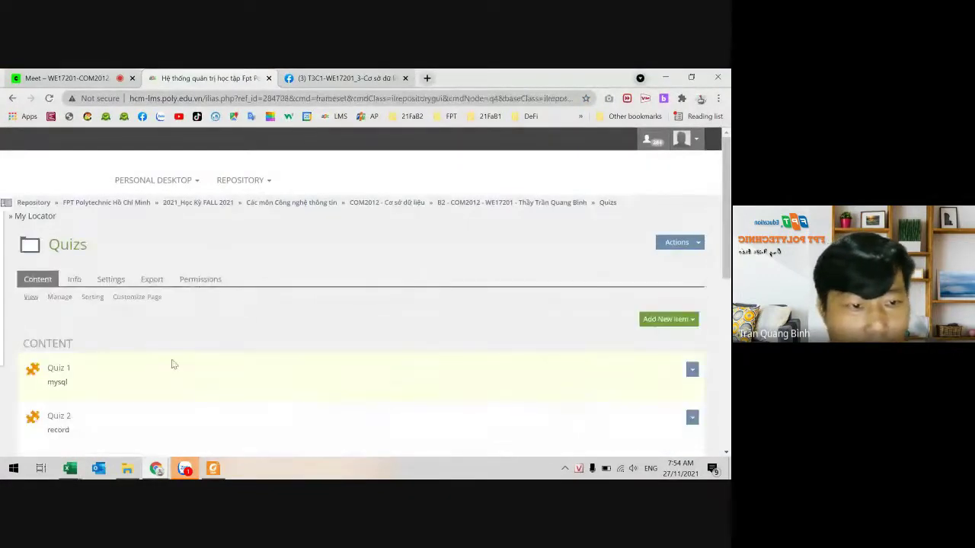
pyautogui.scroll(-3, 111, 352)
pyautogui.click(67, 353)
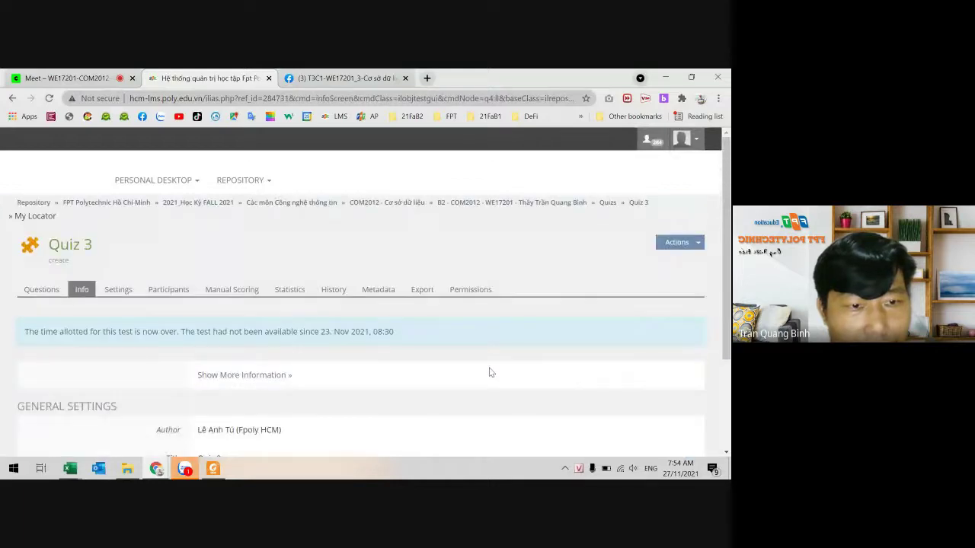
# - Open the Quiz 3 statistics for all users and search them for the commenting student's ID
pyautogui.hotkey('ctrl', 'f')
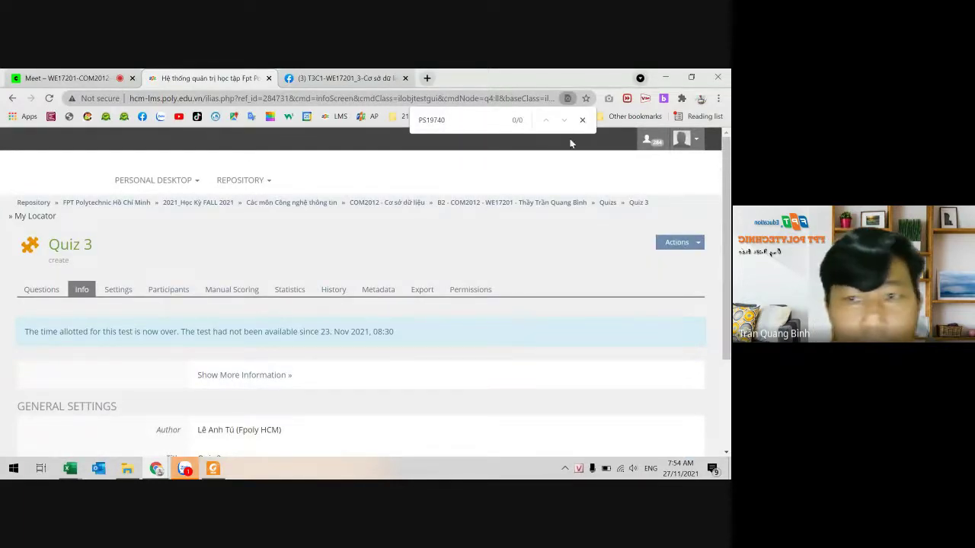
pyautogui.click(582, 120)
pyautogui.scroll(-3, 368, 369)
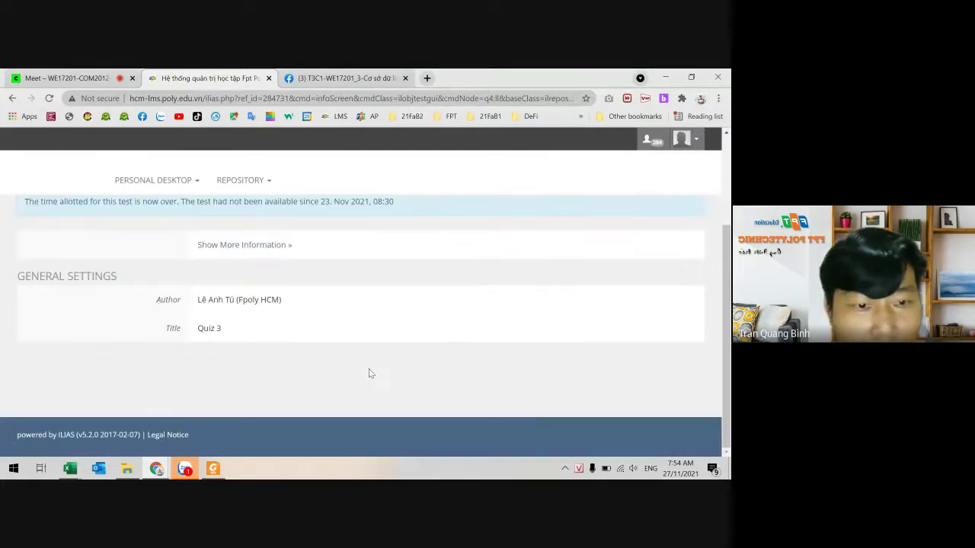
pyautogui.scroll(3, 368, 369)
pyautogui.click(289, 290)
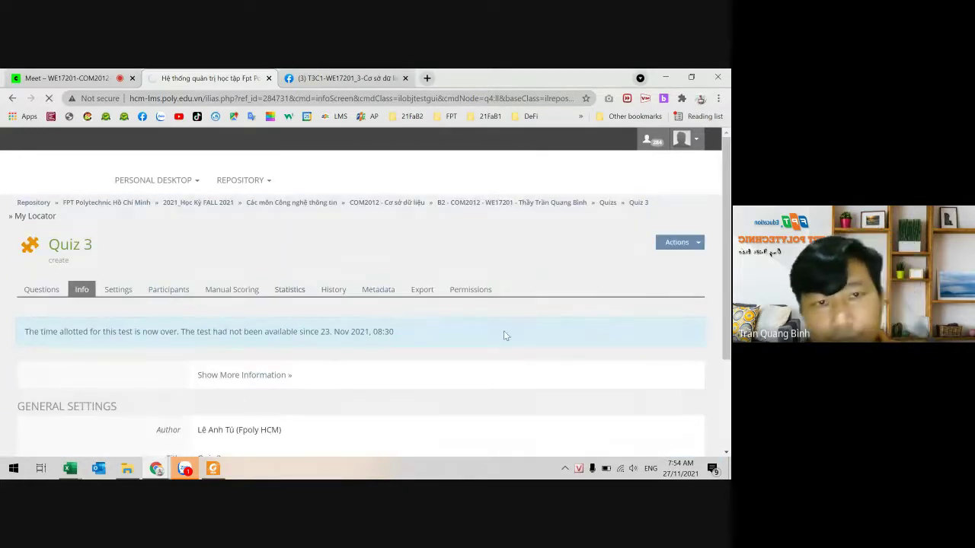
pyautogui.hotkey('ctrl', 'f')
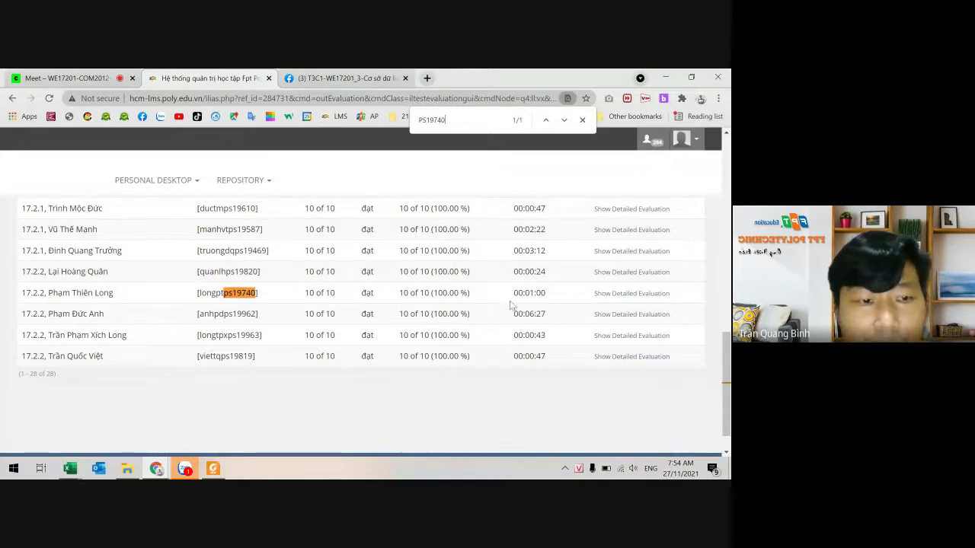
pyautogui.click(582, 120)
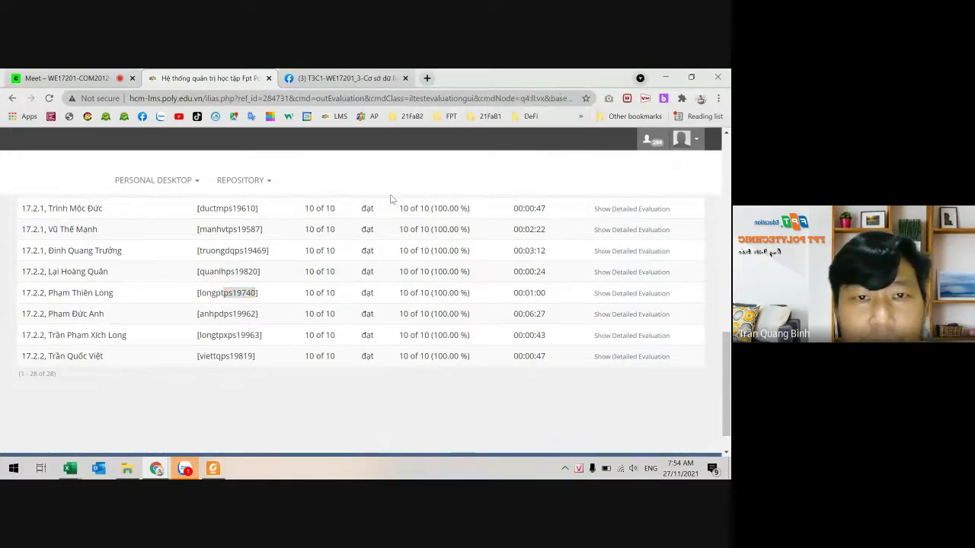
# - Switch to the COM2012-WE17201_3 folder in File Explorer and try to rename Quiz_4_results (1) as Quiz_4_results
pyautogui.click(126, 469)
pyautogui.click(200, 253)
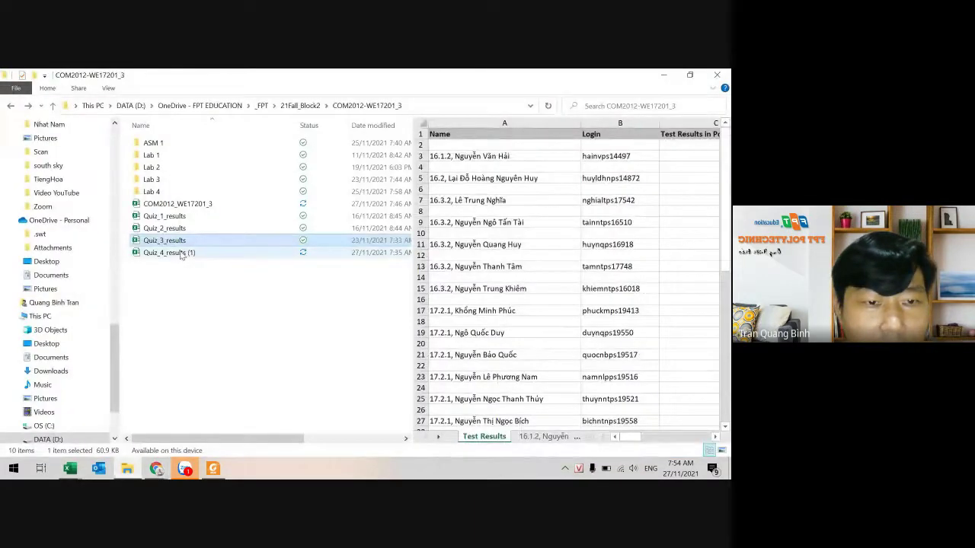
pyautogui.click(202, 256)
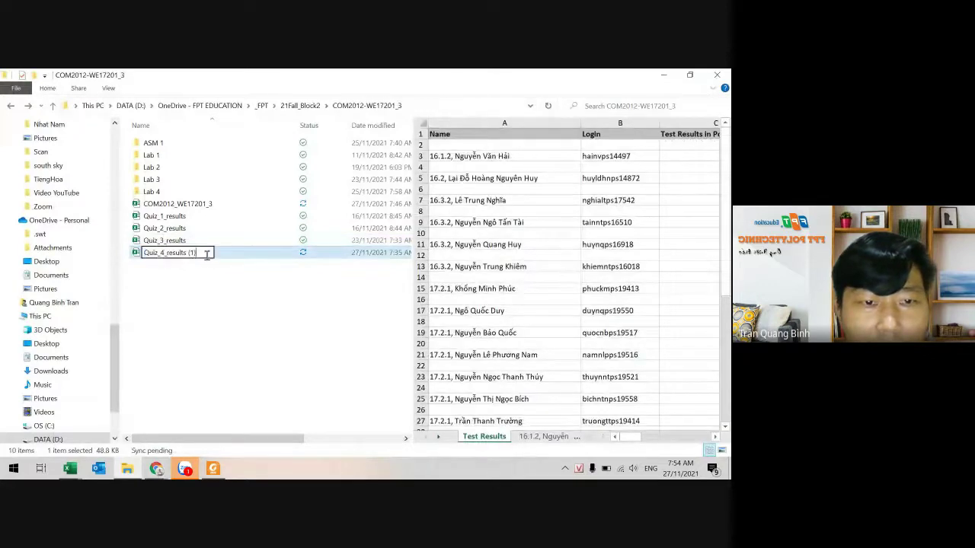
pyautogui.press('BackSpace')
pyautogui.press('BackSpace')
pyautogui.press('BackSpace')
pyautogui.press('BackSpace')
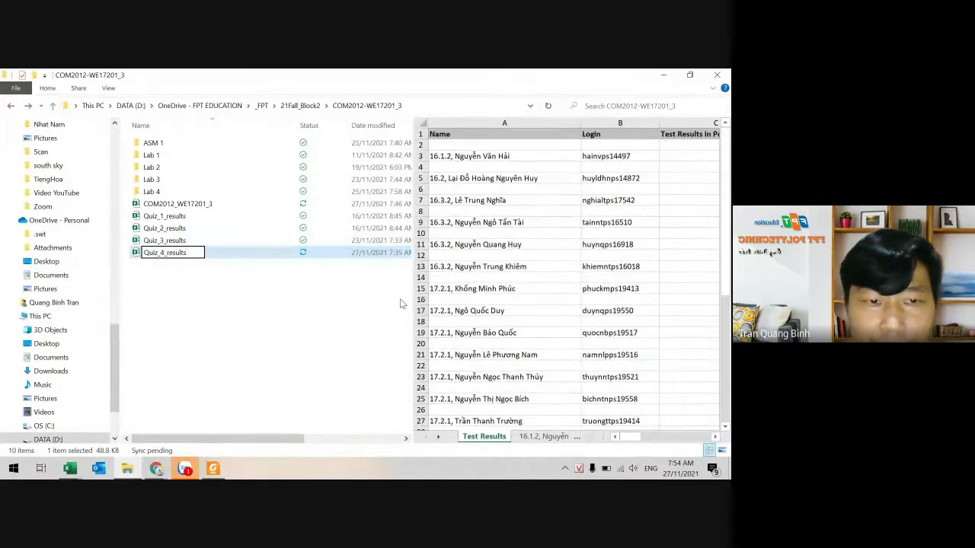
pyautogui.press('Return')
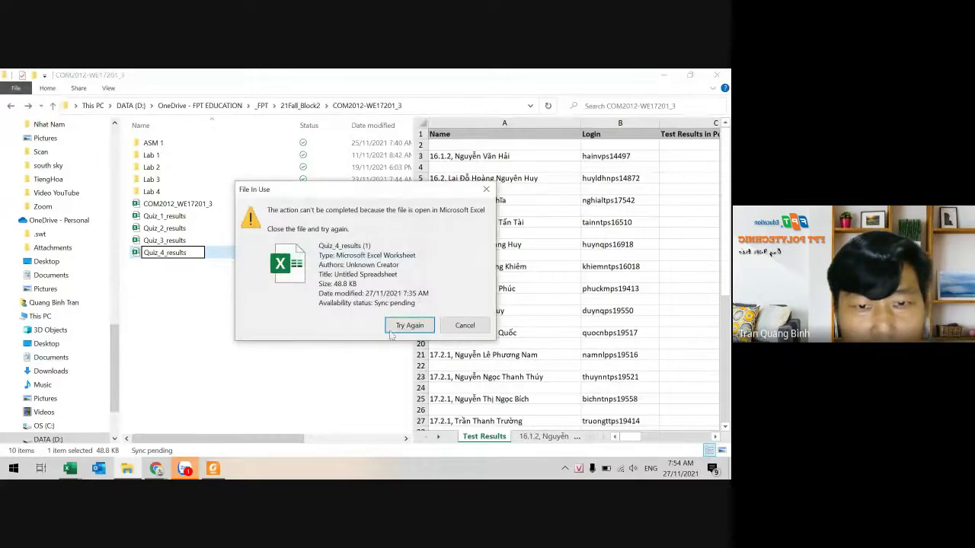
# - Close the Quiz_4_results (1), Quiz_1_results and Quiz_3_results workbooks and retry renaming the Quiz 4 file
pyautogui.click(69, 468)
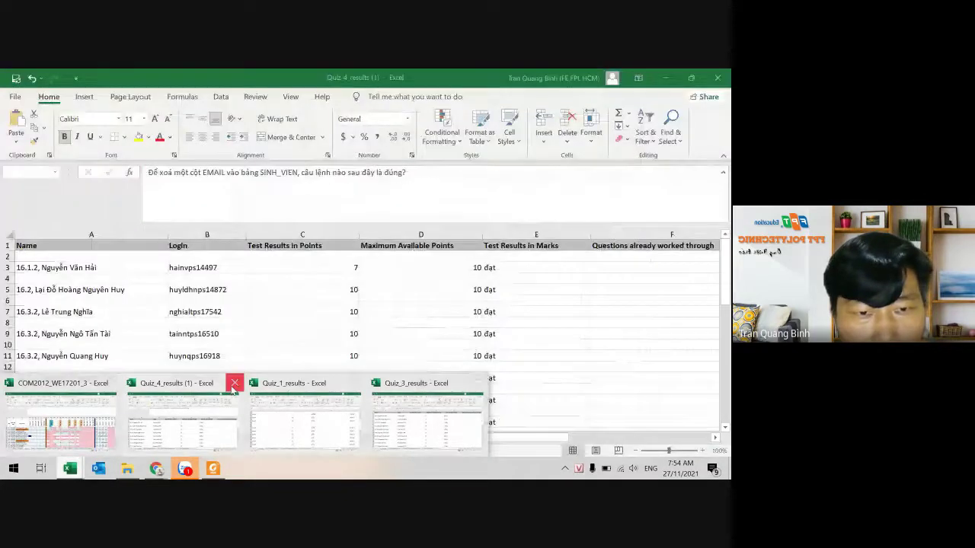
pyautogui.click(235, 384)
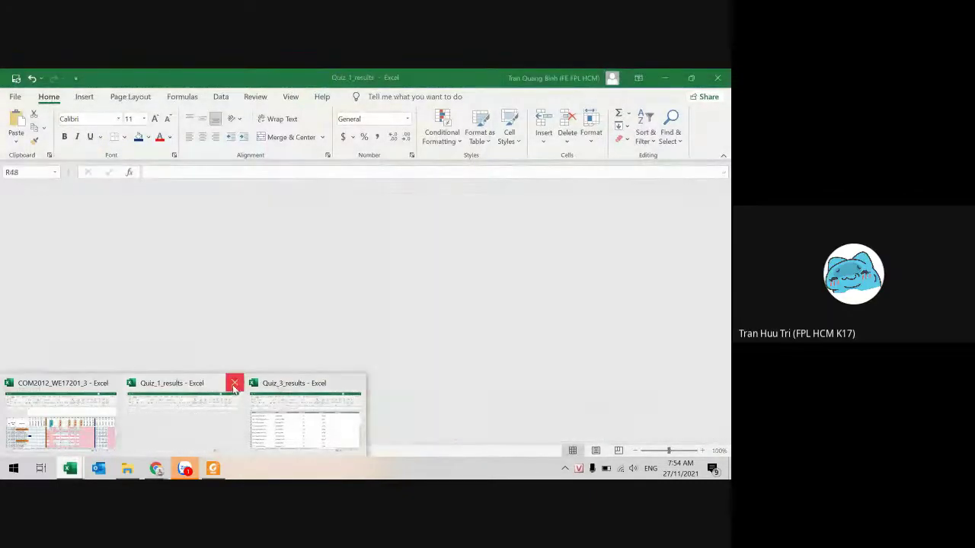
pyautogui.click(235, 383)
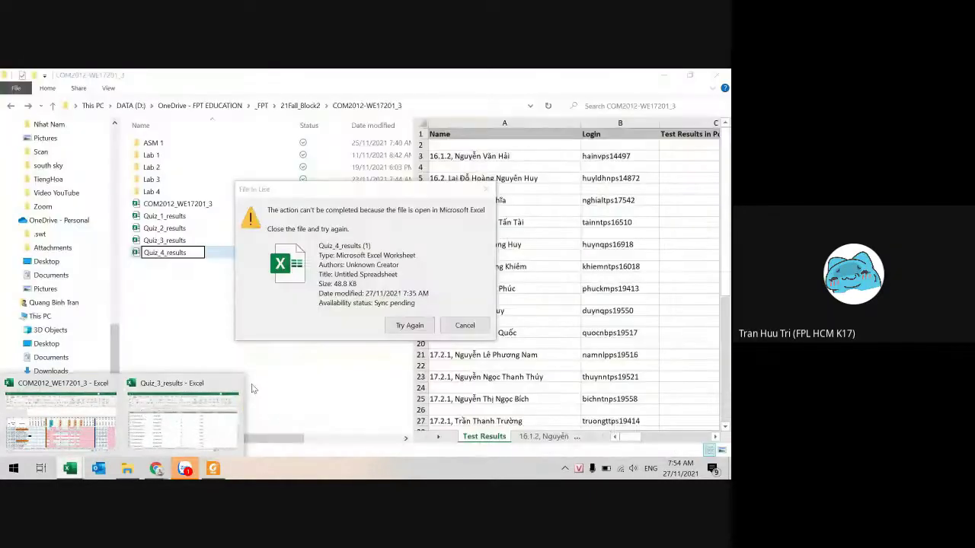
pyautogui.click(235, 383)
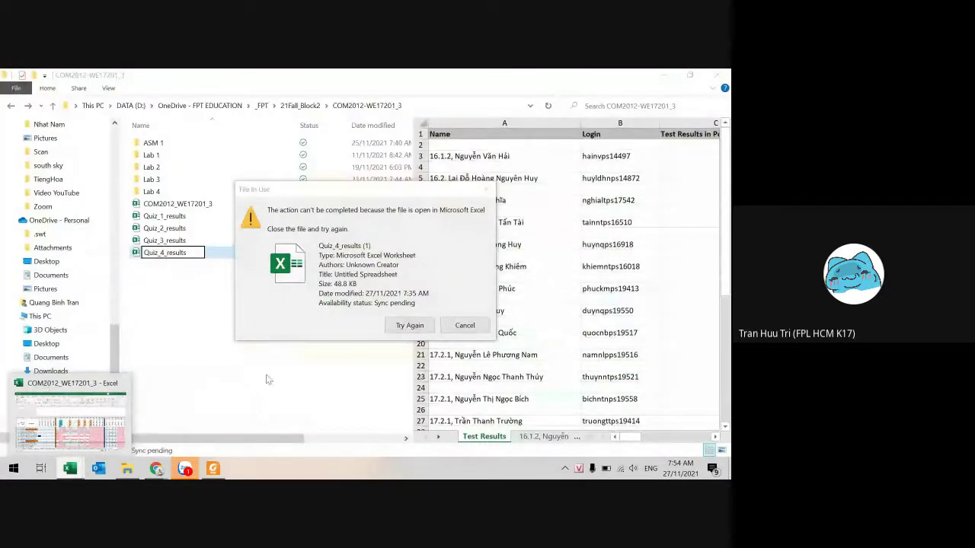
pyautogui.click(393, 329)
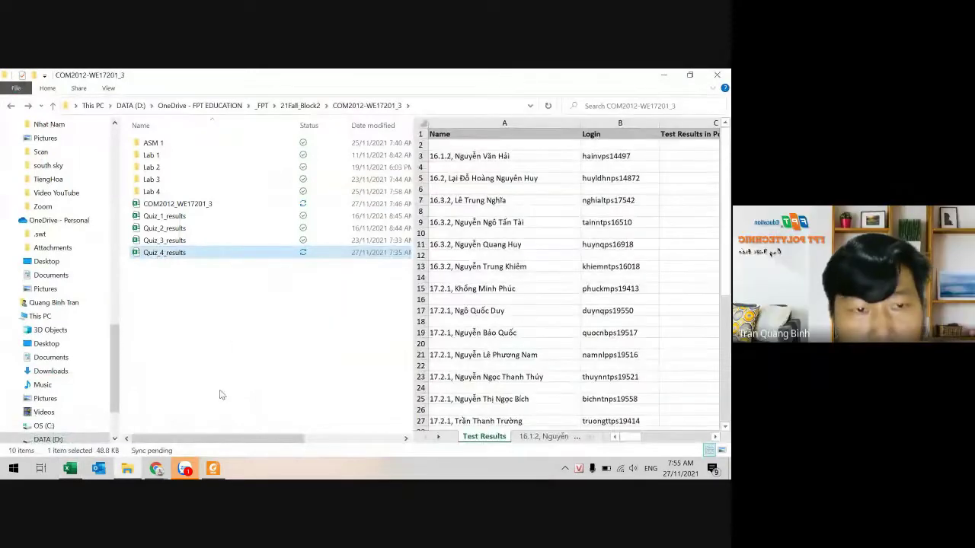
# - Return to the LMS in Chrome and open the general settings of Quiz 4 from the Quizs folder
pyautogui.click(70, 469)
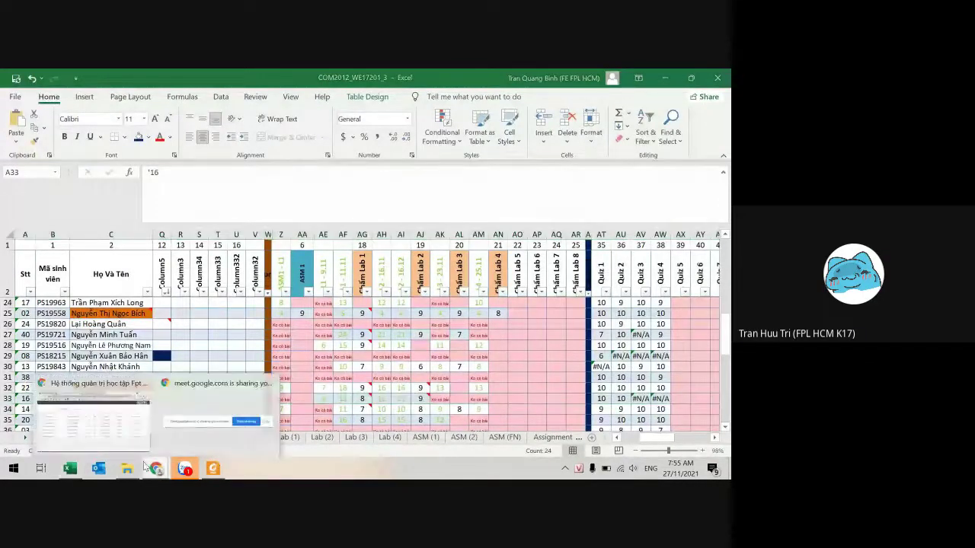
pyautogui.click(106, 405)
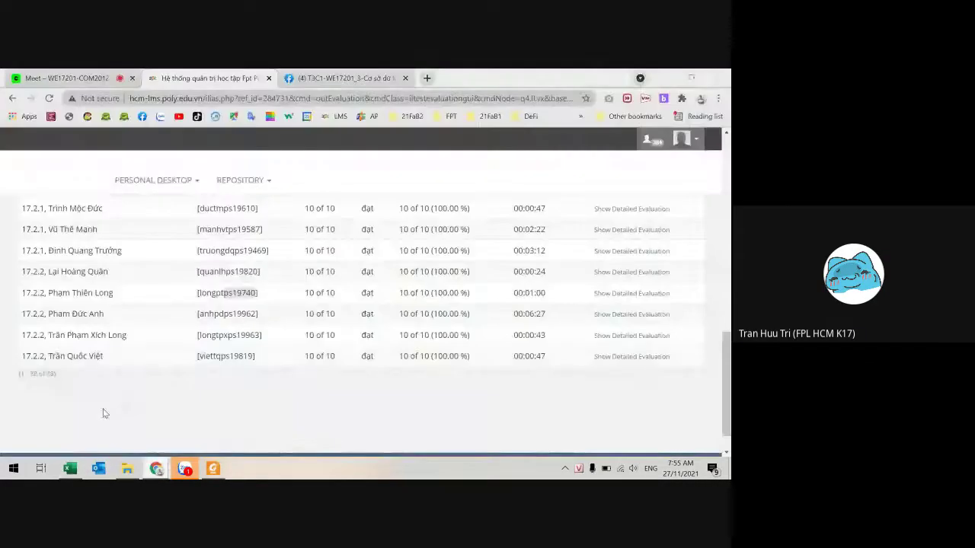
pyautogui.scroll(10, 396, 265)
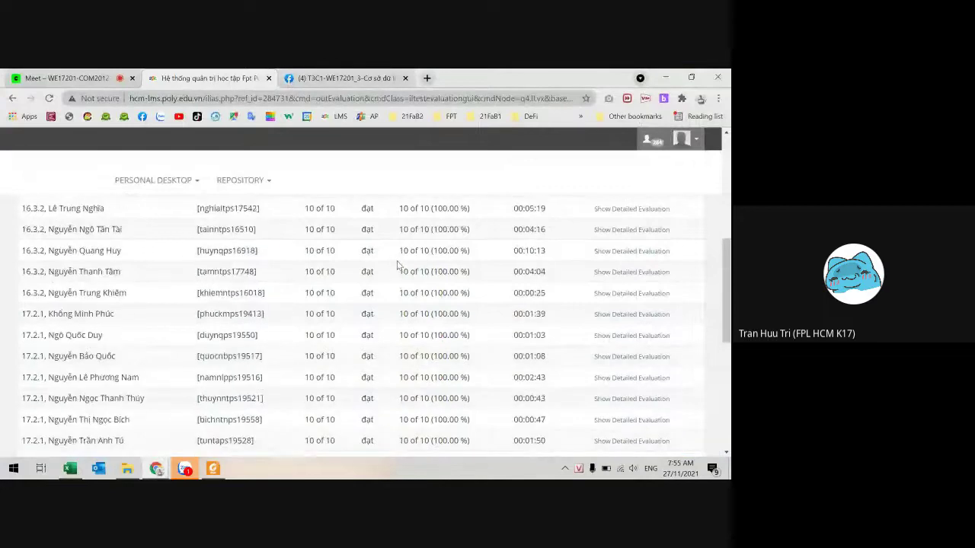
pyautogui.click(612, 203)
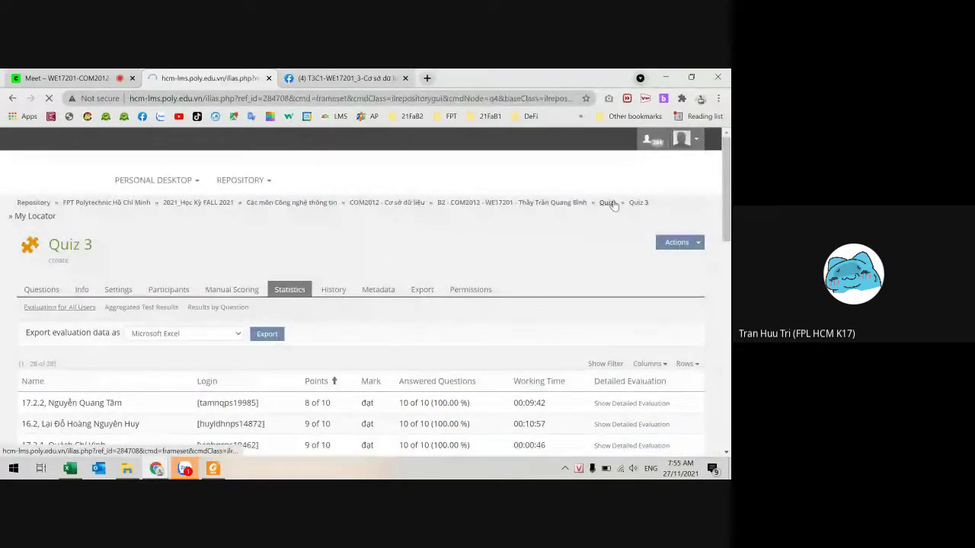
pyautogui.scroll(-3, 140, 415)
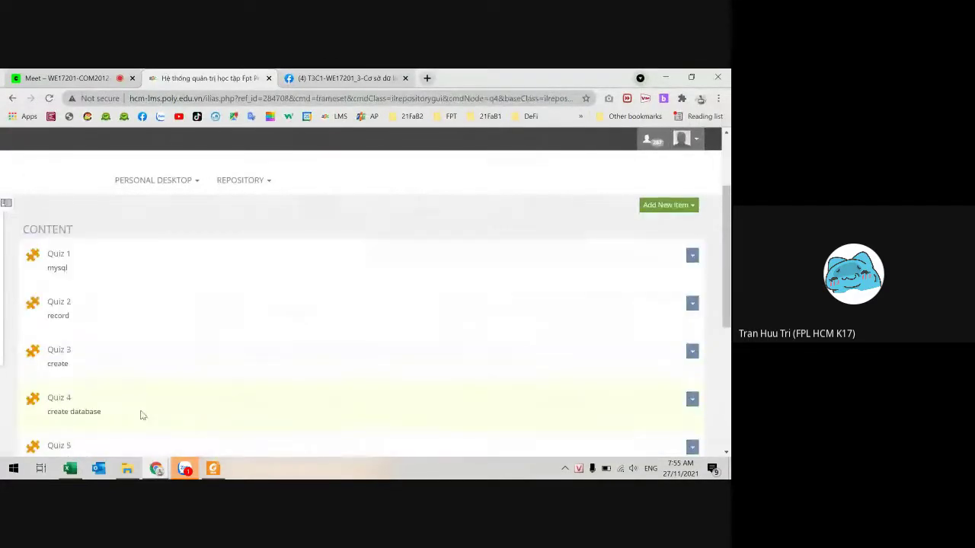
pyautogui.click(56, 396)
pyautogui.scroll(-3, 134, 387)
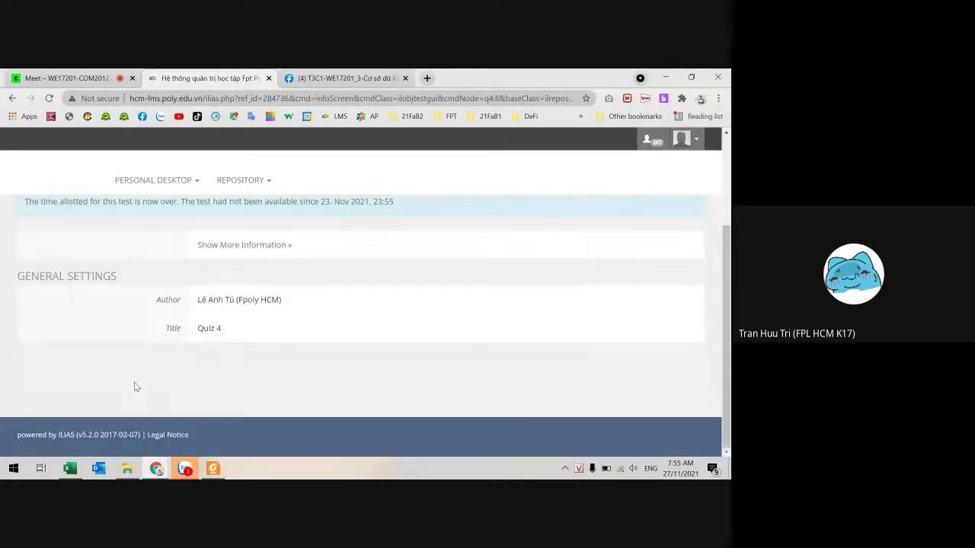
pyautogui.scroll(2, 129, 377)
pyautogui.click(119, 291)
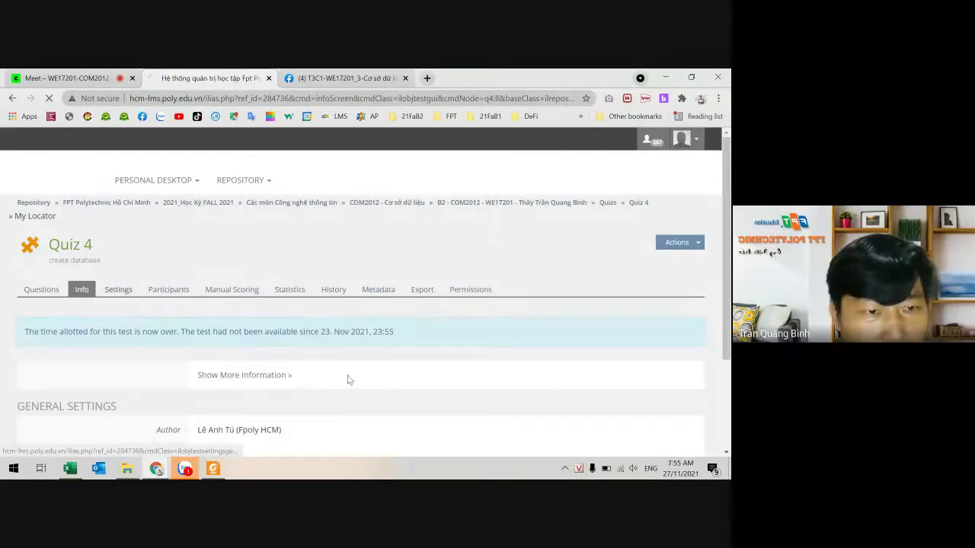
# - Set Quiz 4's finishing time to 27.11.2021 23:55 and save the test settings
pyautogui.scroll(-10, 350, 393)
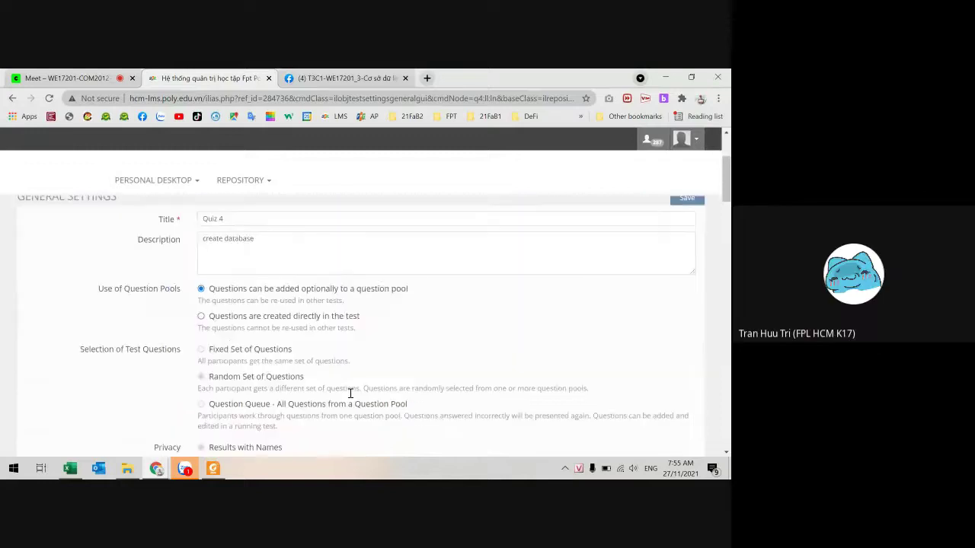
pyautogui.click(296, 291)
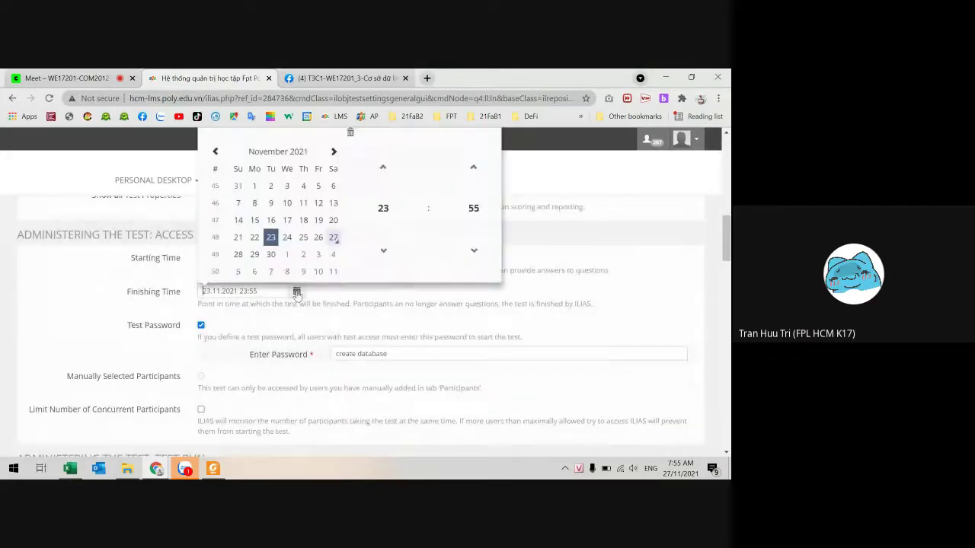
pyautogui.click(334, 237)
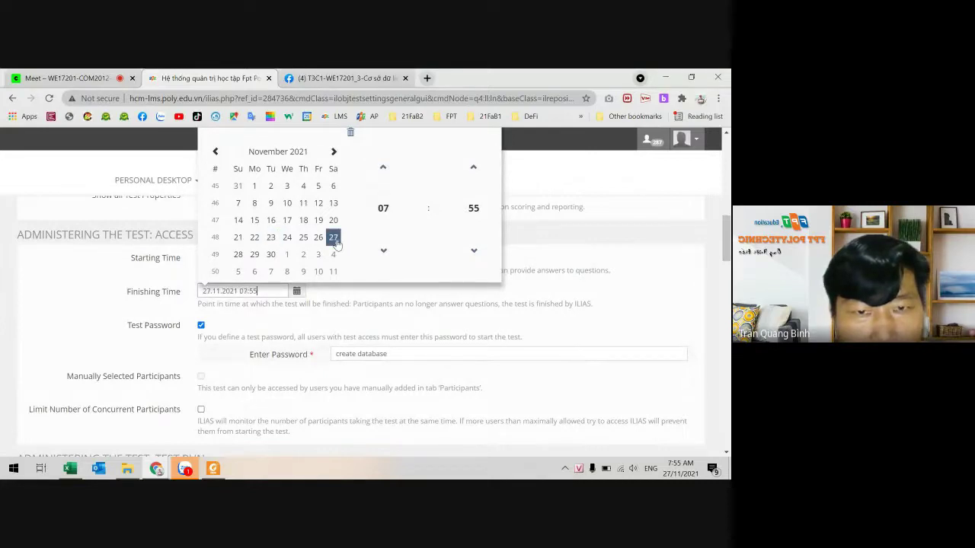
pyautogui.click(384, 208)
pyautogui.click(481, 260)
pyautogui.click(479, 213)
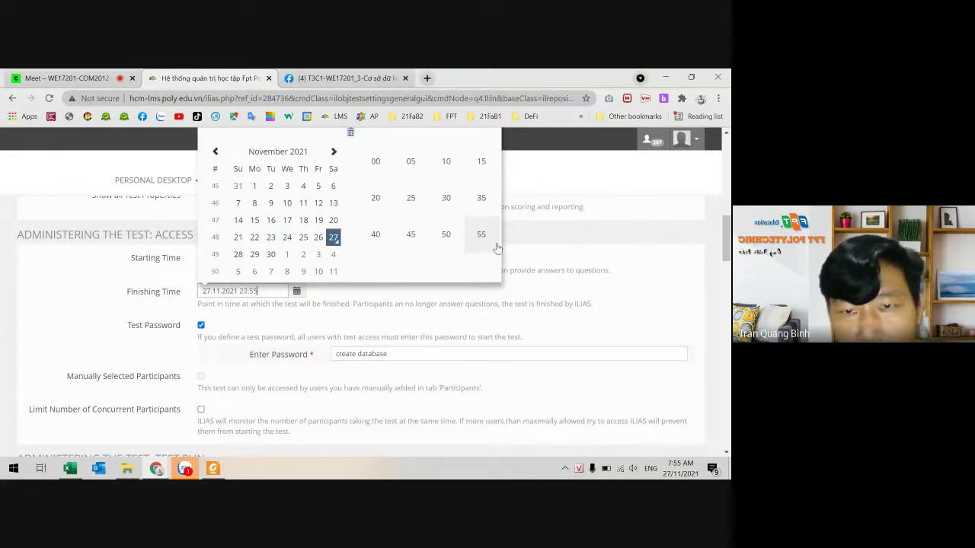
pyautogui.click(483, 237)
pyautogui.scroll(5, 576, 319)
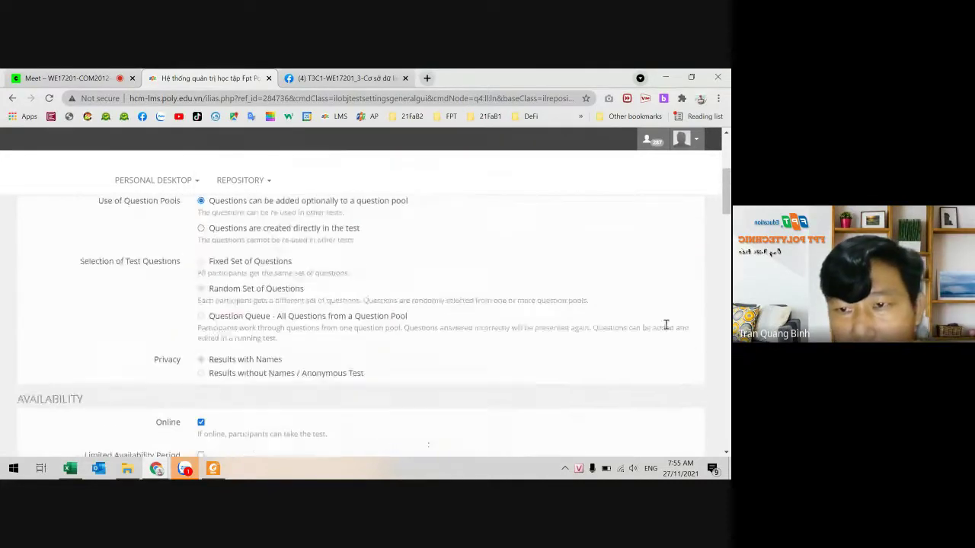
pyautogui.scroll(3, 665, 326)
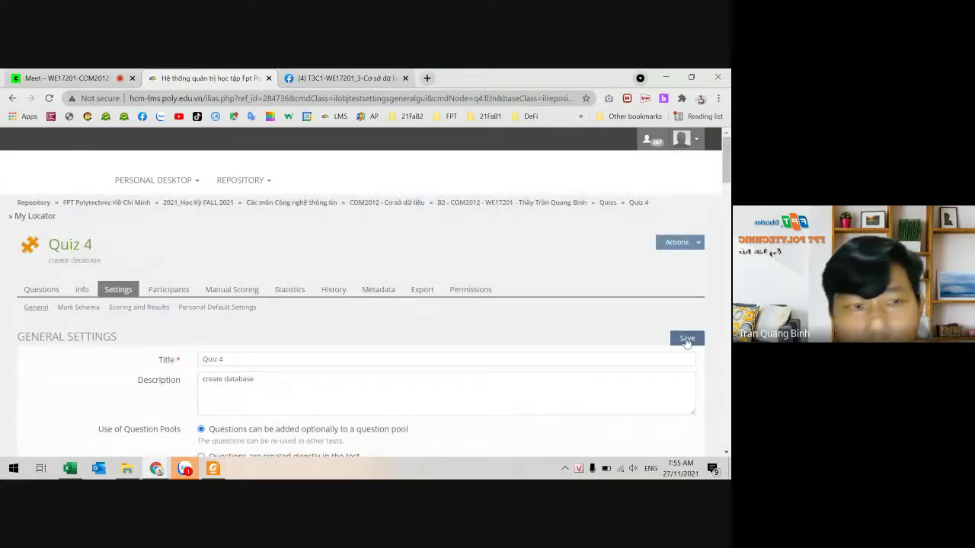
pyautogui.click(687, 341)
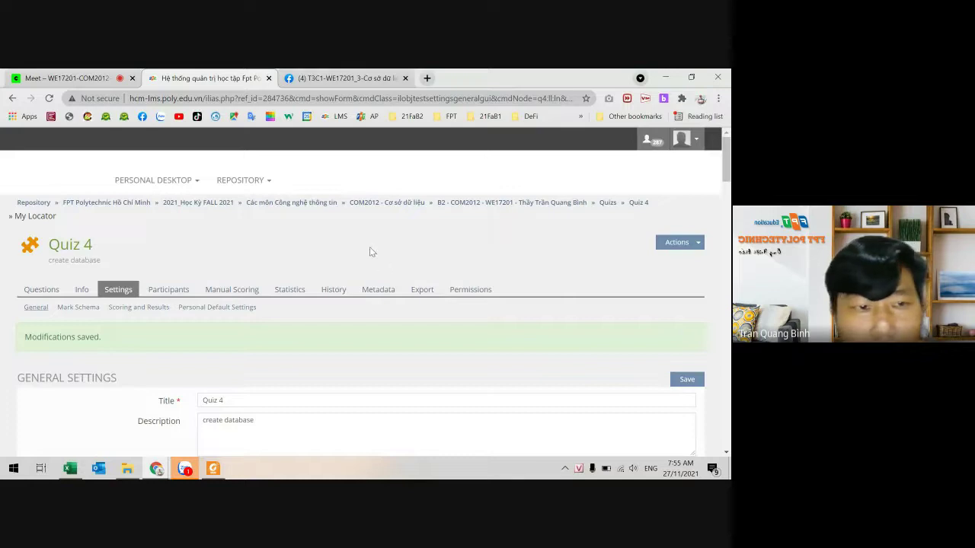
# - Return from Quiz 4 to the B2 - COM2012 - WE17201 course page in the LMS and check the class's Facebook group
pyautogui.click(606, 203)
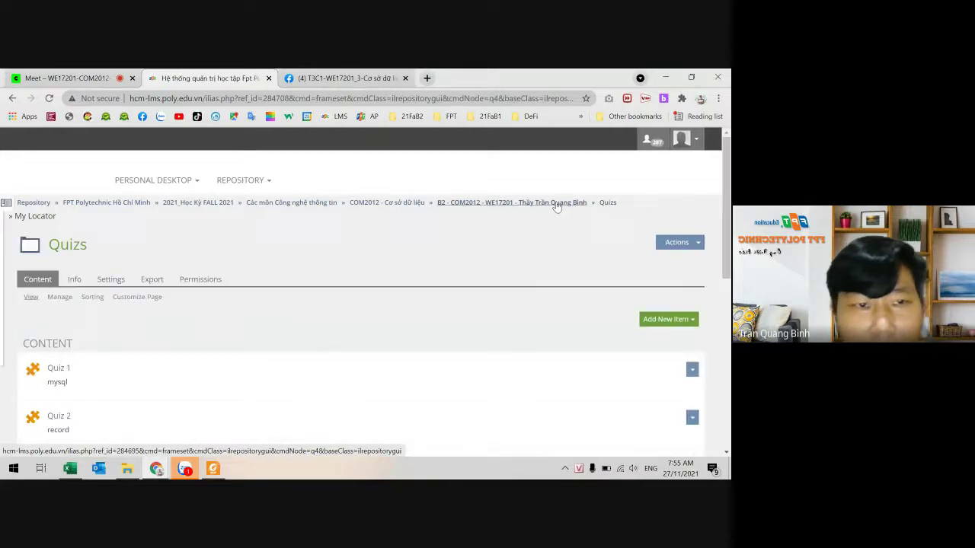
pyautogui.click(536, 204)
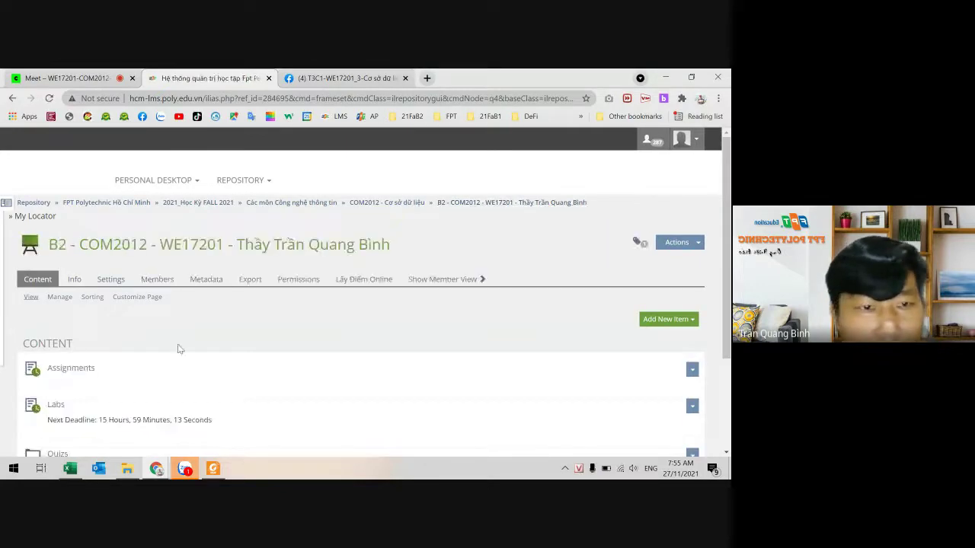
pyautogui.click(352, 76)
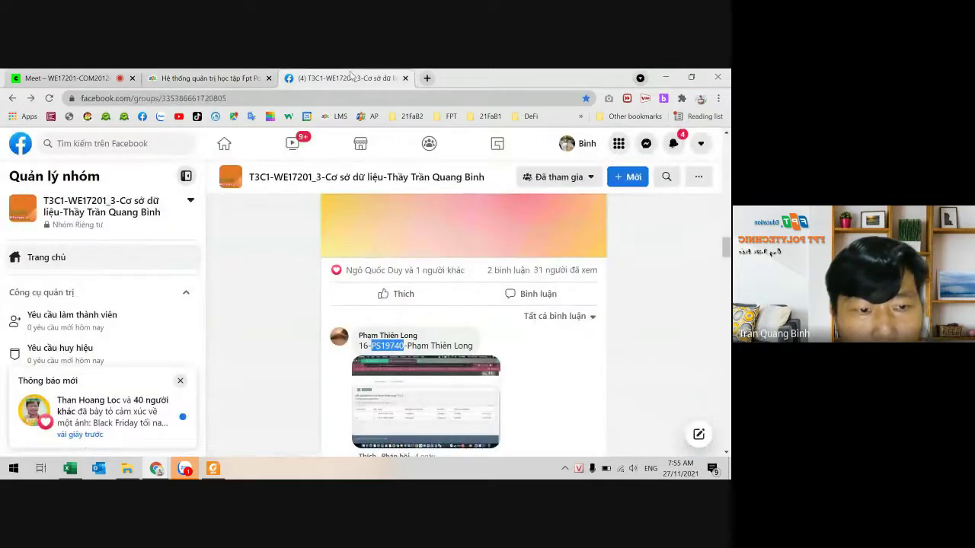
pyautogui.click(181, 78)
# - Switch to COM2012 - Slide 6.pdf in Foxit PDF Reader and advance to the Case Study slide on page 4
pyautogui.click(185, 468)
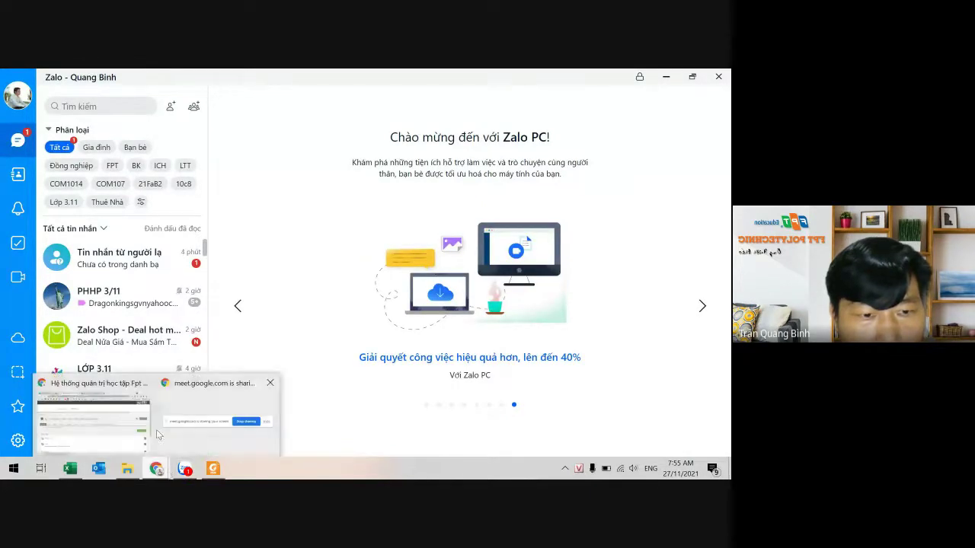
pyautogui.click(221, 472)
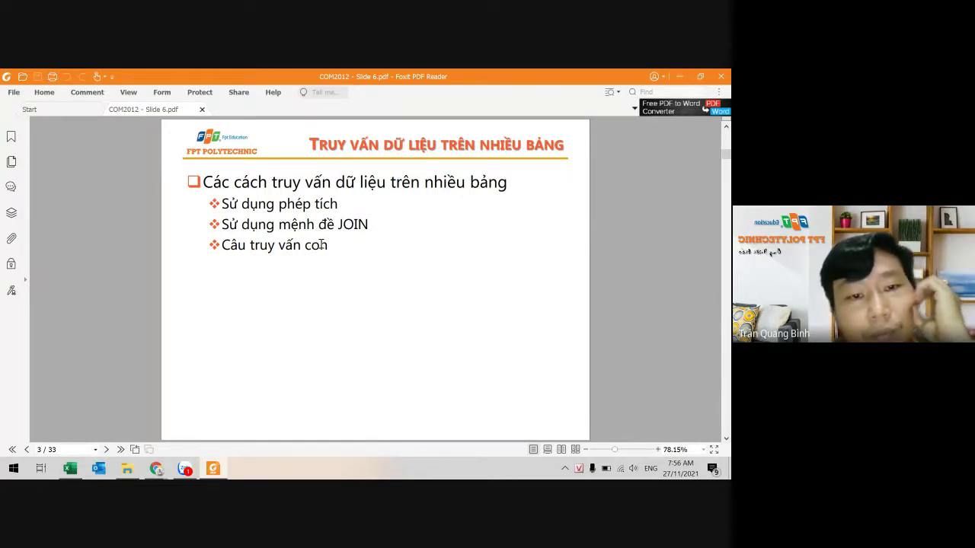
pyautogui.scroll(-1, 322, 244)
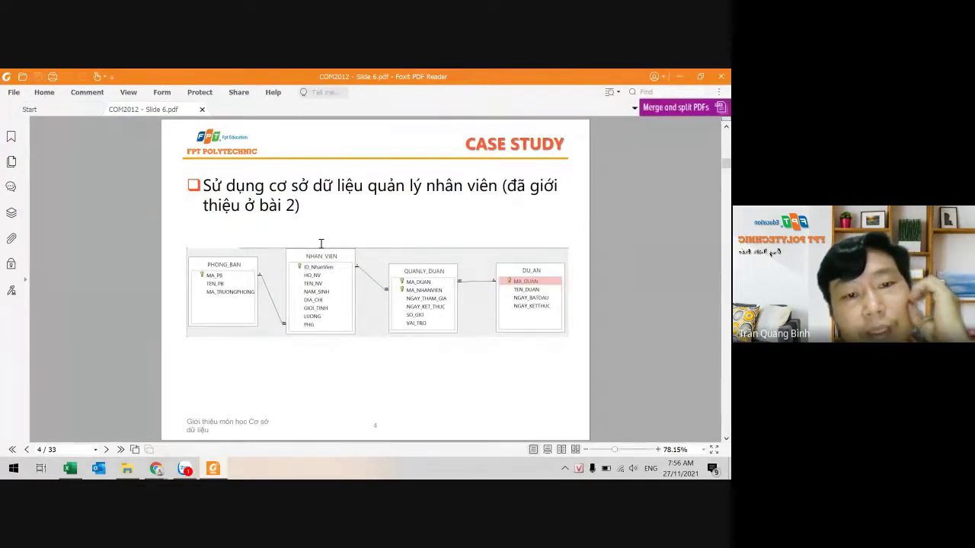